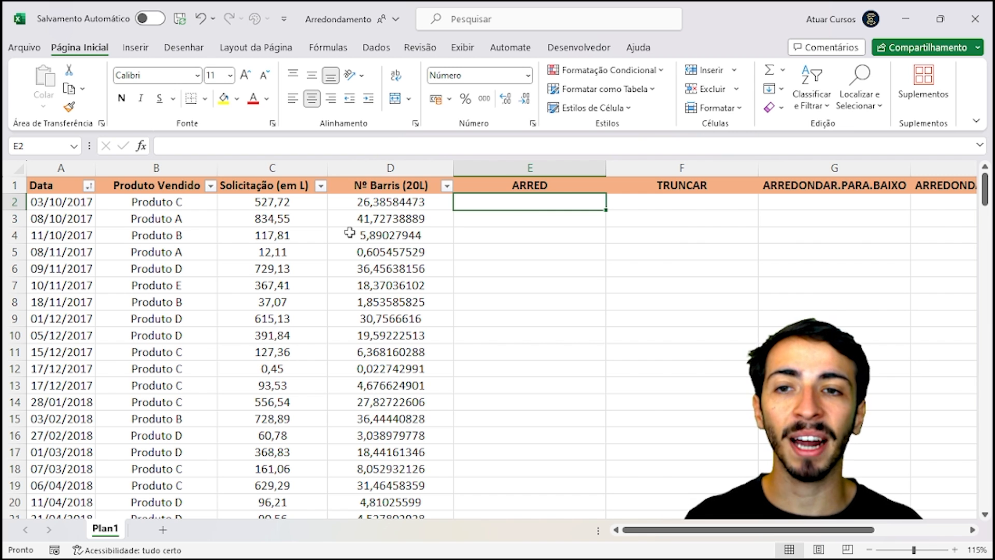
# - Examine the first entries of the Data and Produto Vendido columns, rows 2 to 7
pyautogui.click(55, 202)
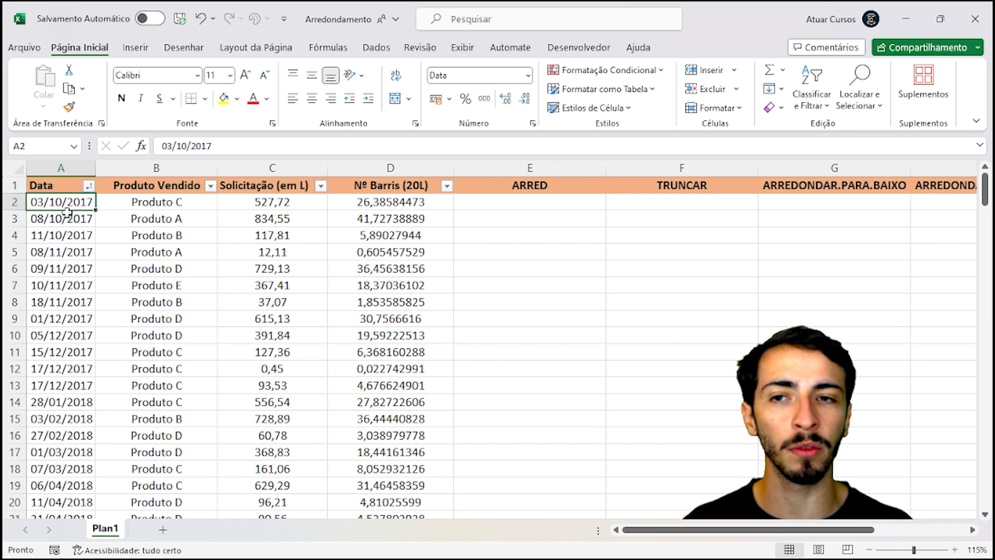
pyautogui.click(80, 222)
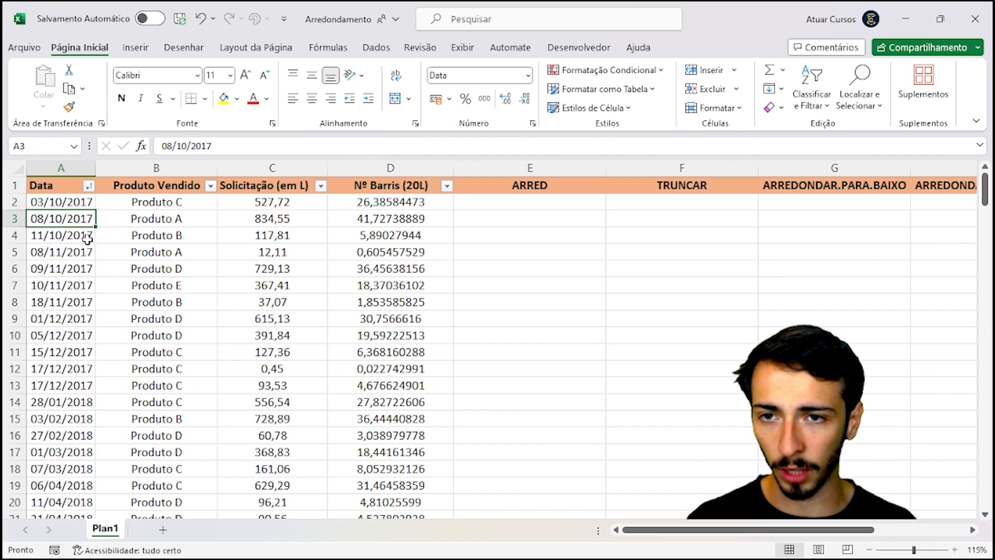
pyautogui.click(84, 236)
pyautogui.click(92, 252)
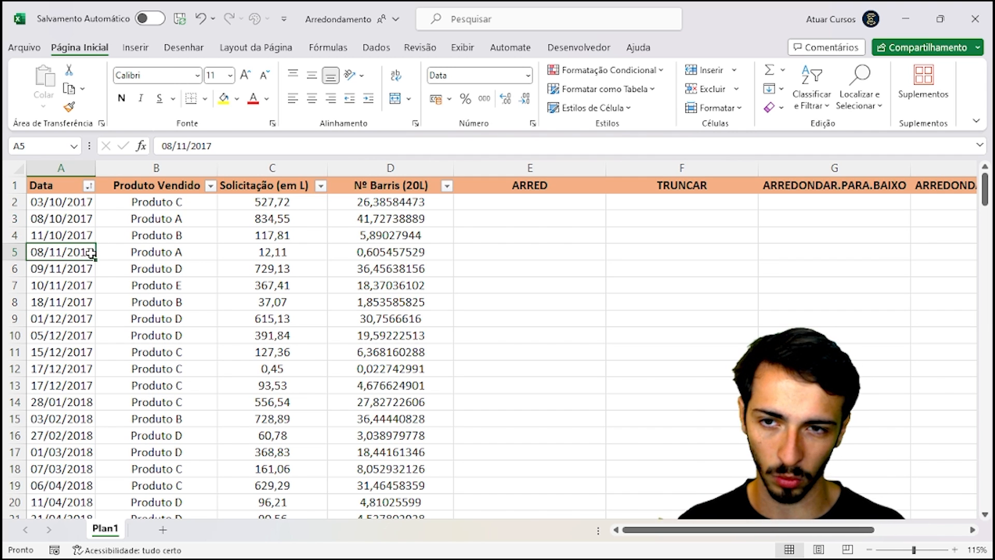
pyautogui.click(179, 202)
pyautogui.click(182, 218)
pyautogui.click(186, 236)
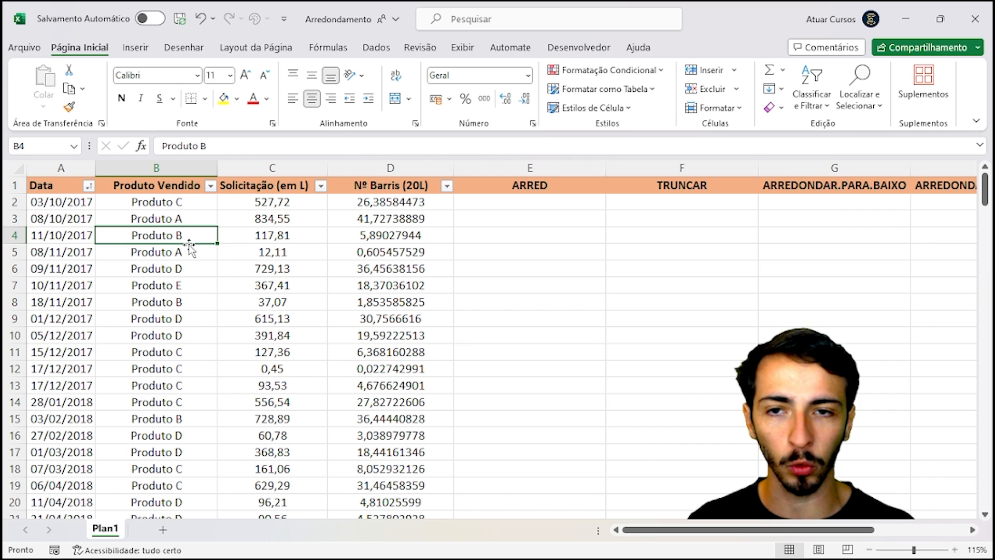
pyautogui.click(190, 253)
pyautogui.click(191, 269)
pyautogui.click(196, 285)
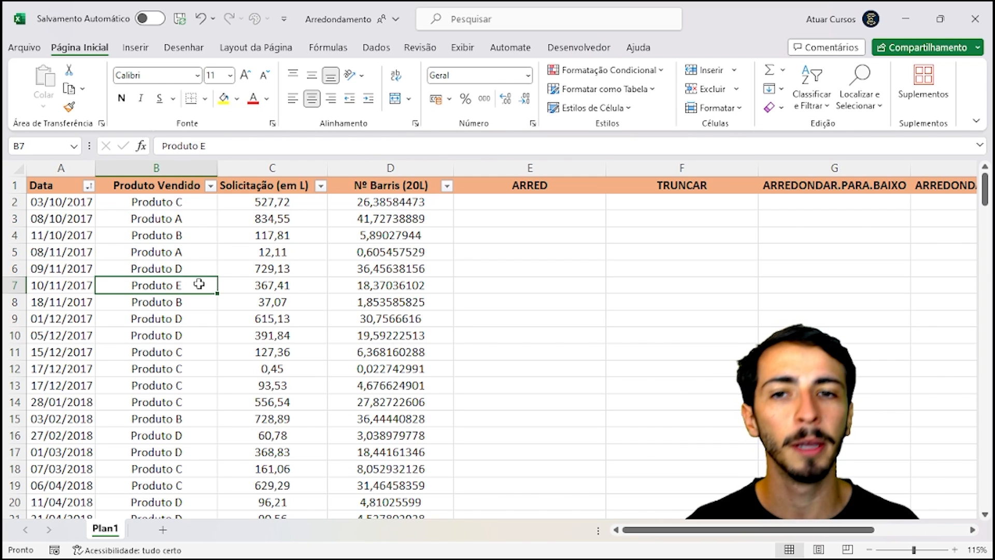
# - Examine the requested litres in C2:C4, relating the row 4 quantity to its product and date
pyautogui.click(274, 205)
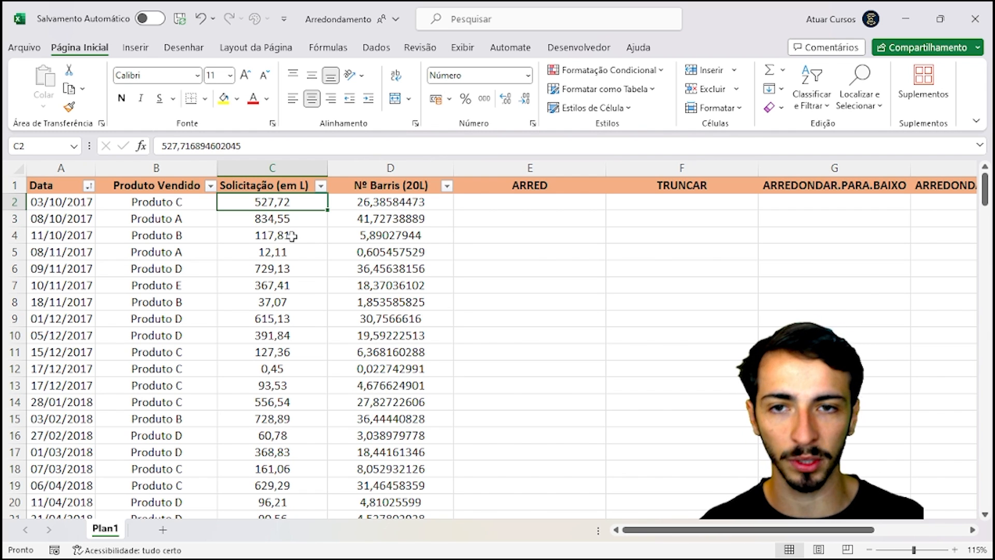
pyautogui.click(289, 229)
pyautogui.click(288, 218)
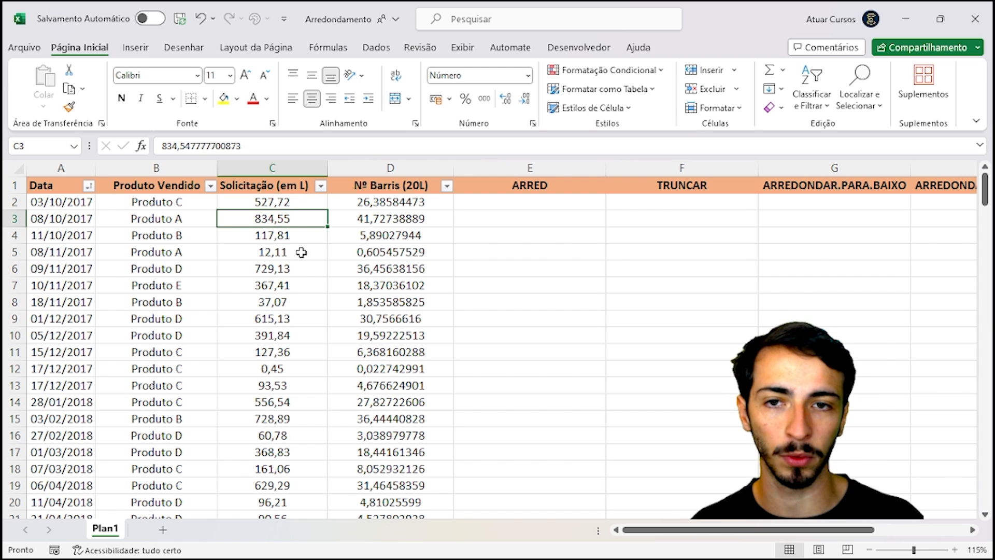
pyautogui.click(294, 240)
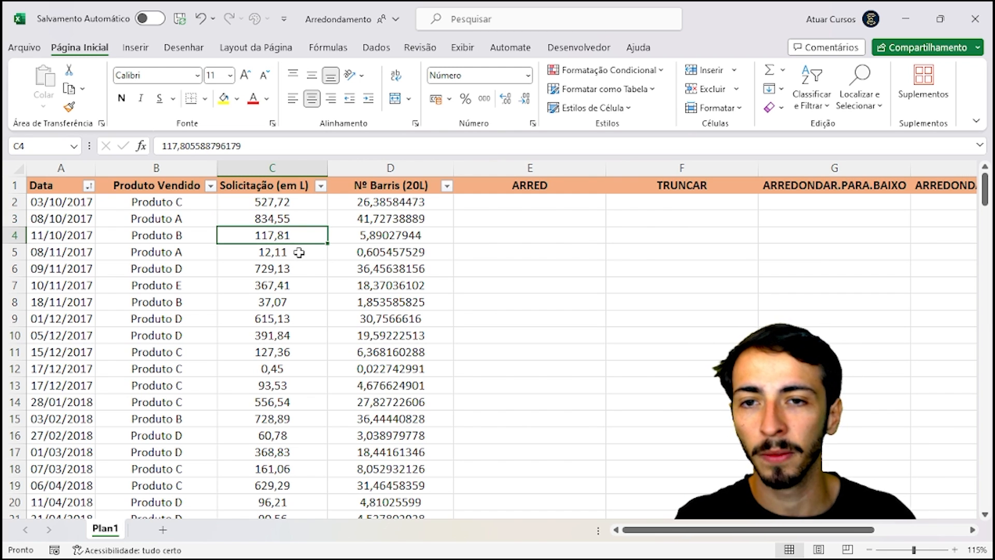
pyautogui.click(165, 232)
pyautogui.click(283, 240)
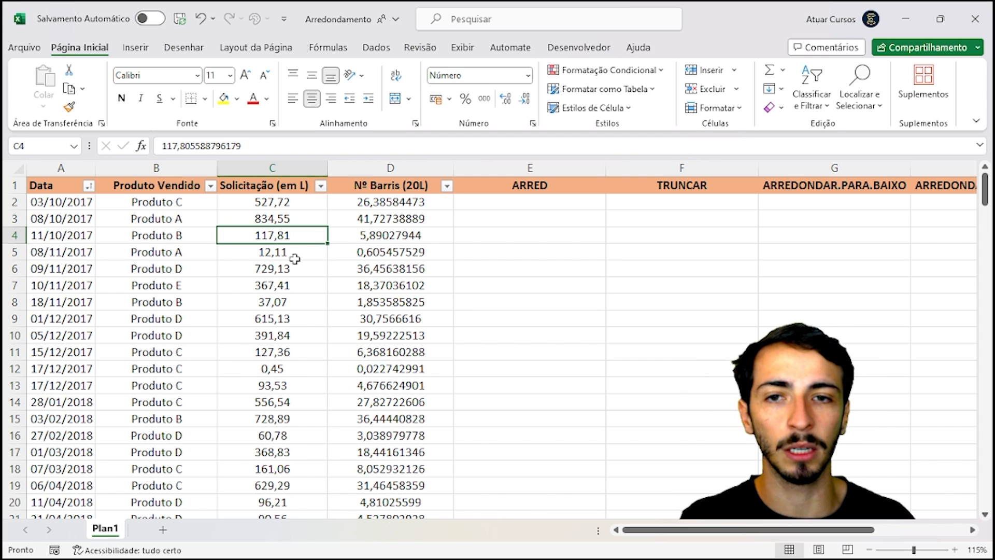
pyautogui.click(92, 235)
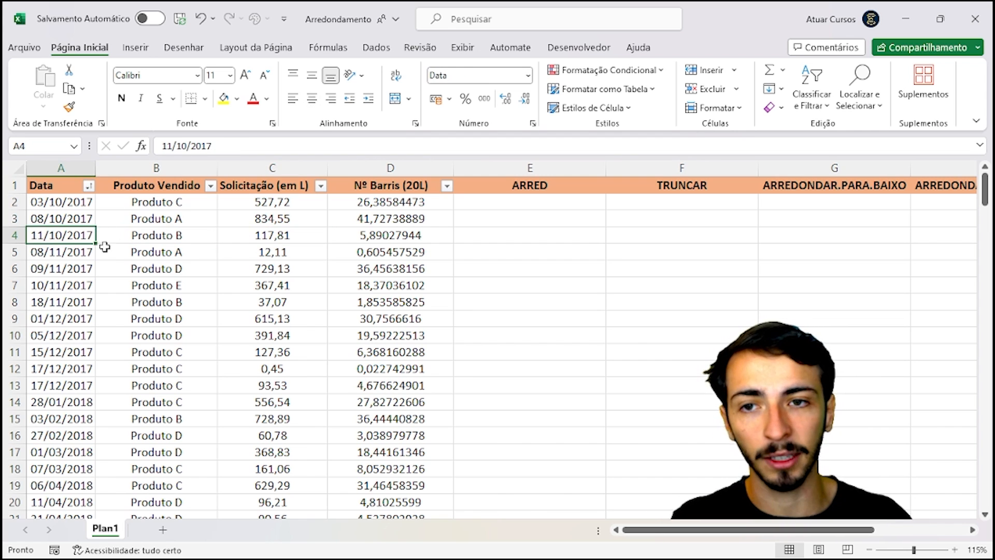
pyautogui.click(275, 238)
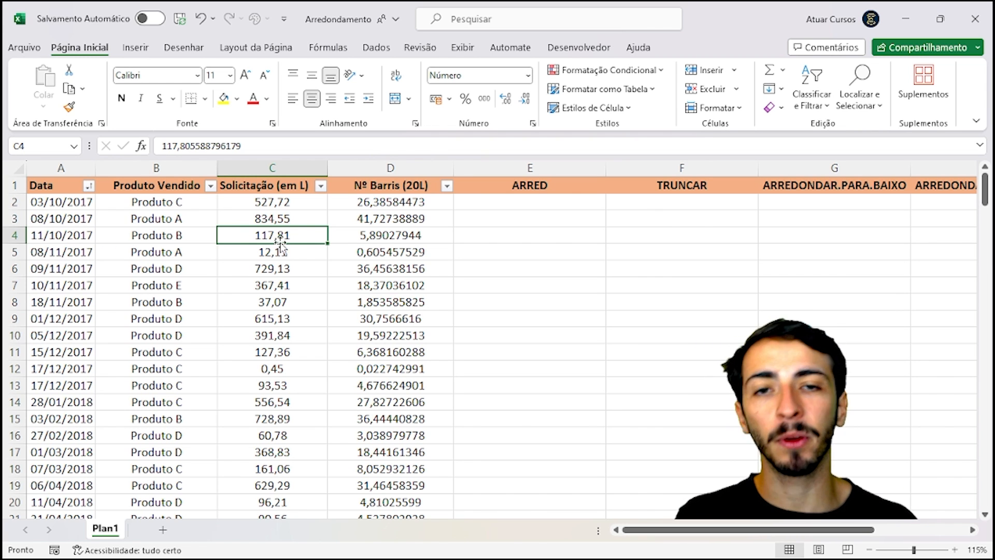
# - Inspect the Nº Barris (20L) formula in D2 and the requested volume in C2 that it refers to
pyautogui.click(401, 202)
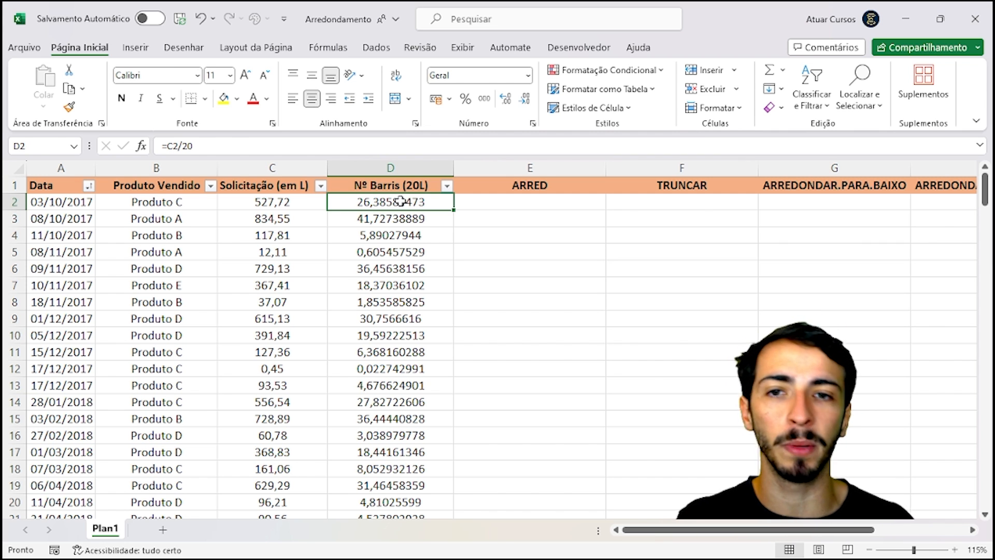
pyautogui.click(318, 202)
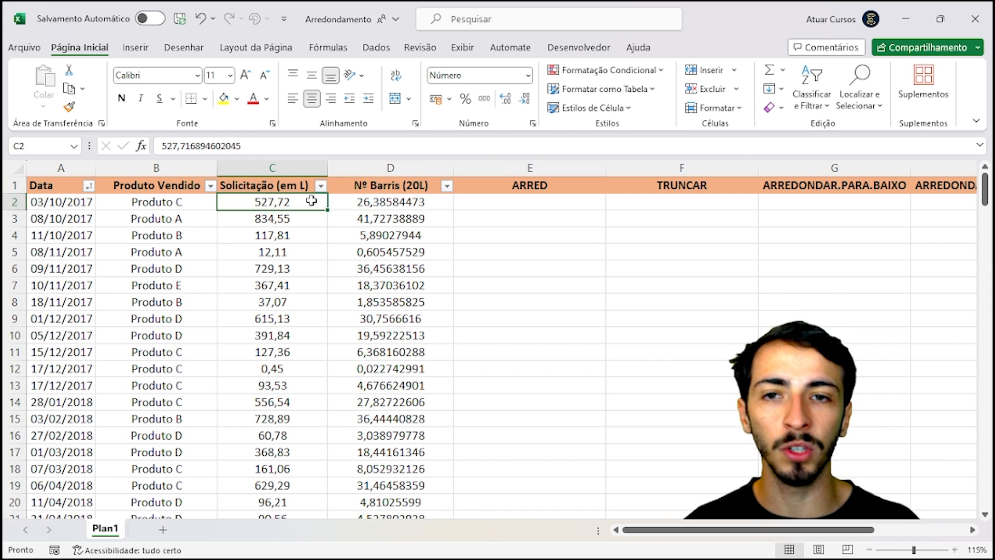
pyautogui.click(398, 203)
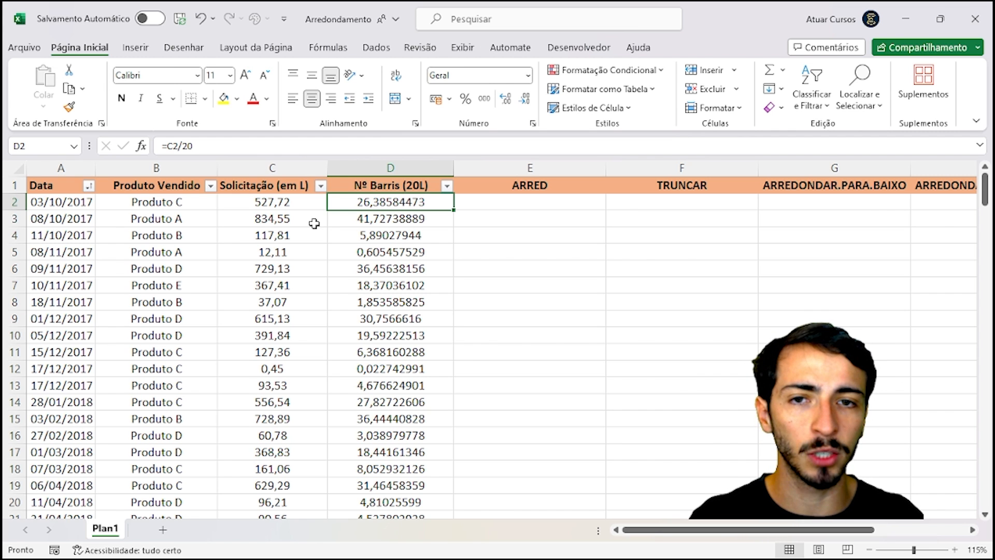
pyautogui.press('F2')
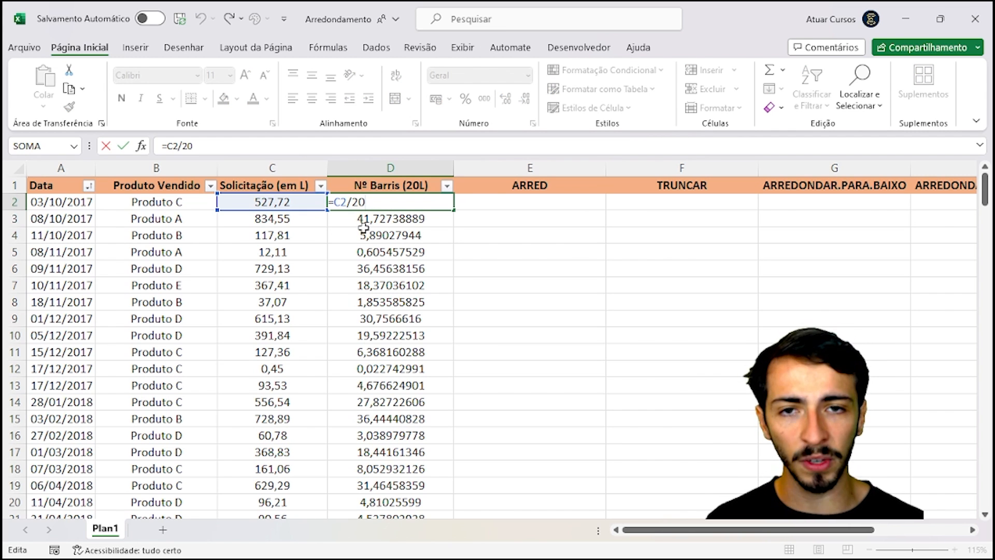
pyautogui.press('Return')
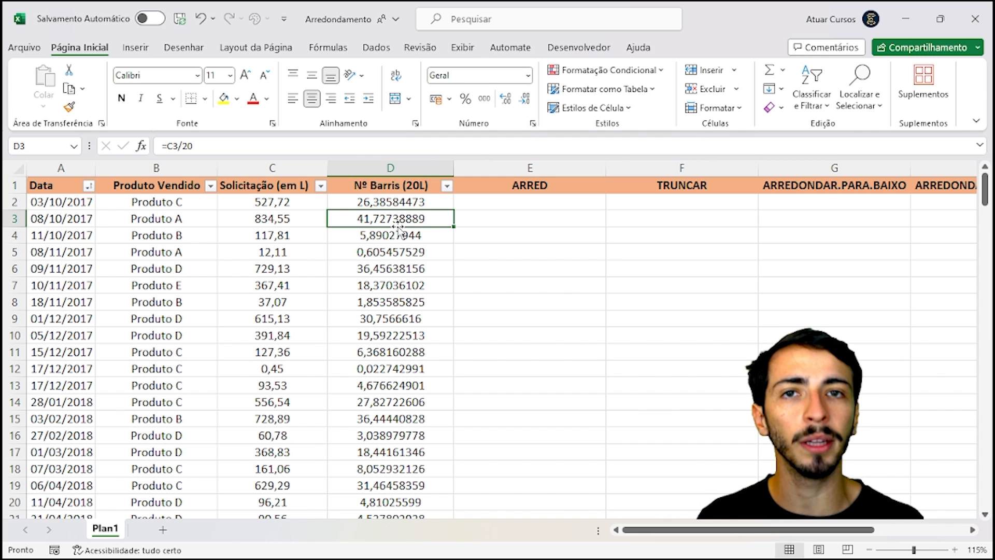
# - Examine row 3's date, product, volume and barrel formula, and compare the unrounded barrel counts in D2:D4
pyautogui.click(301, 219)
pyautogui.click(78, 219)
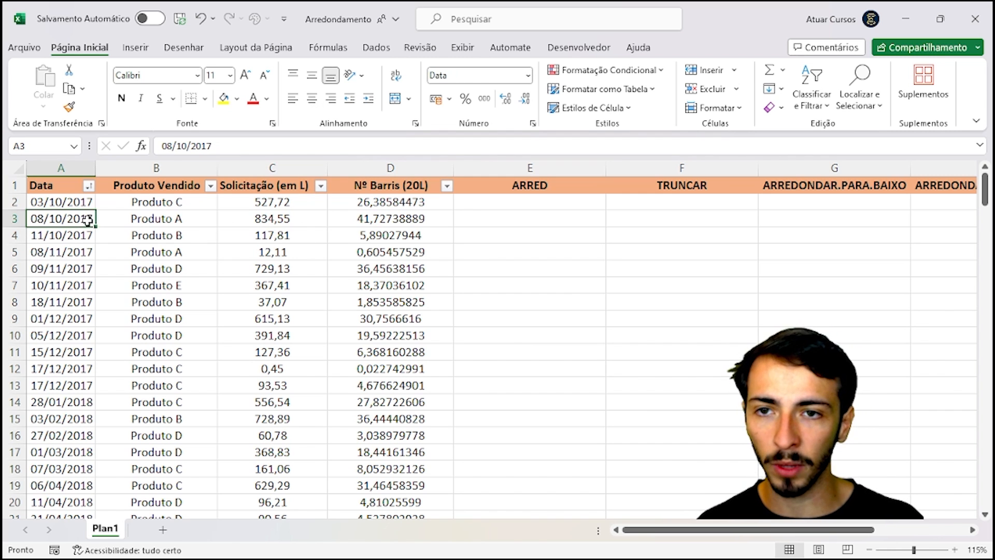
pyautogui.click(148, 222)
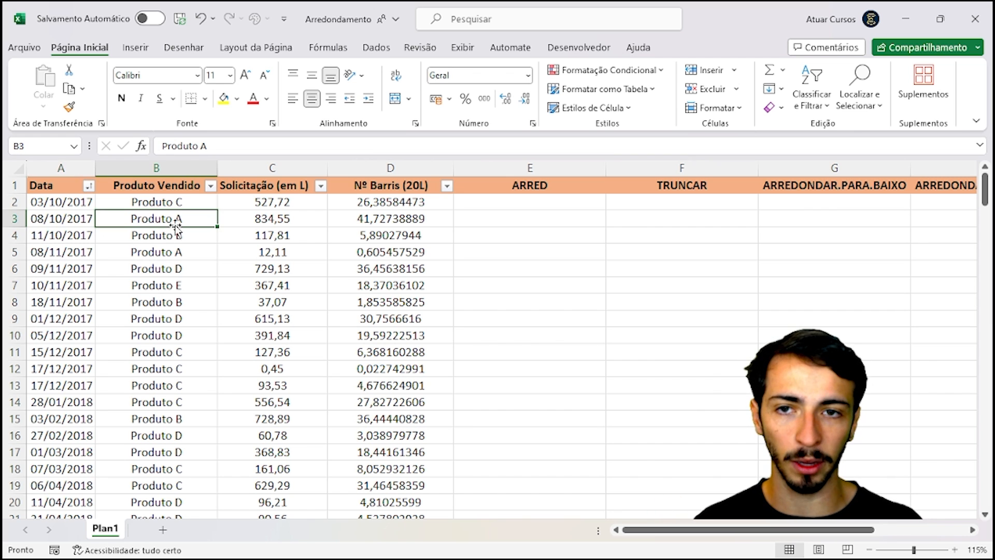
pyautogui.click(291, 222)
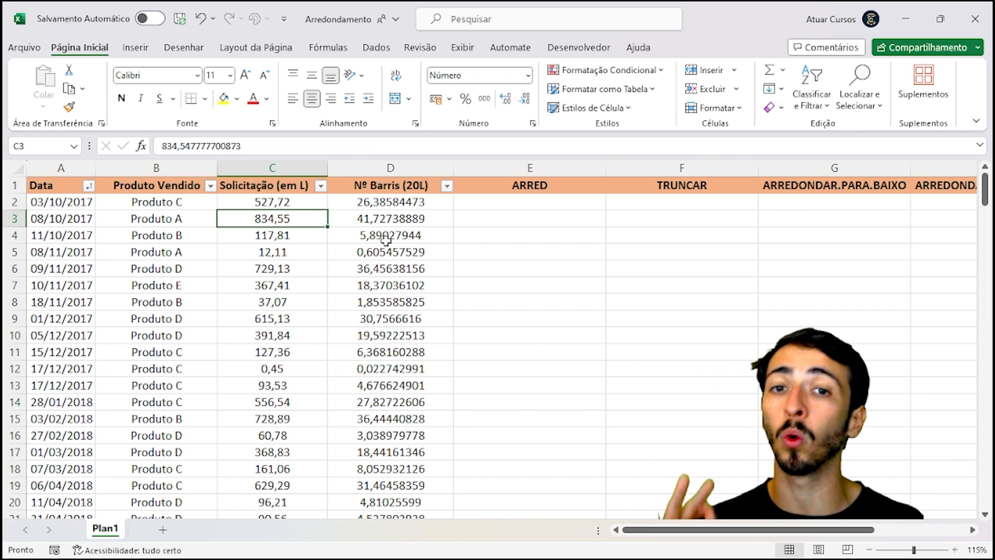
pyautogui.click(384, 220)
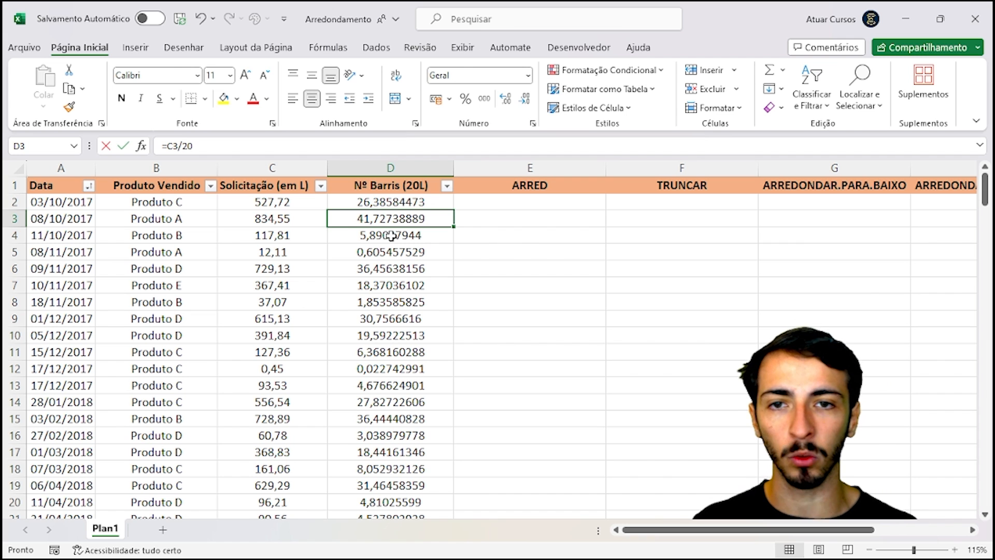
pyautogui.press('F2')
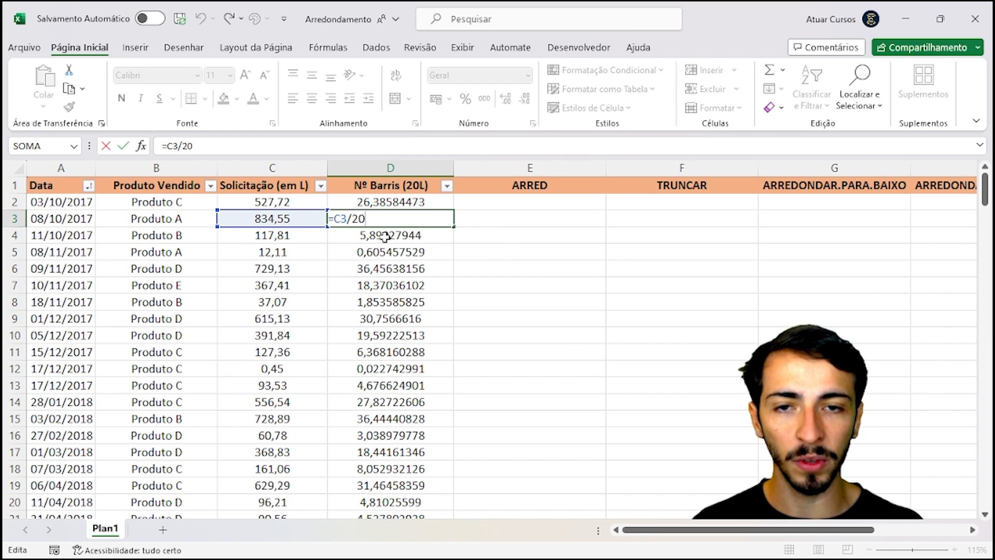
pyautogui.hotkey('ctrl', 'Return')
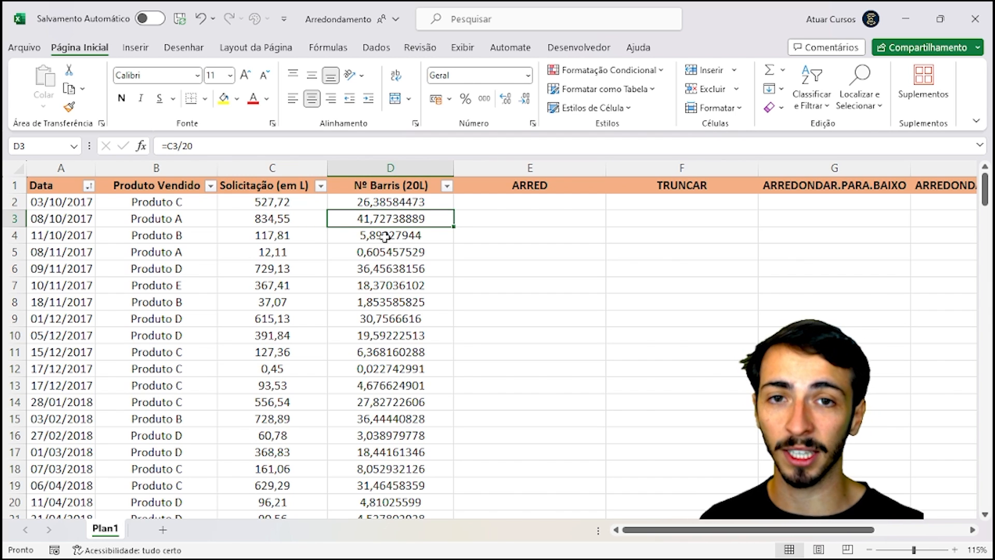
pyautogui.press('Up')
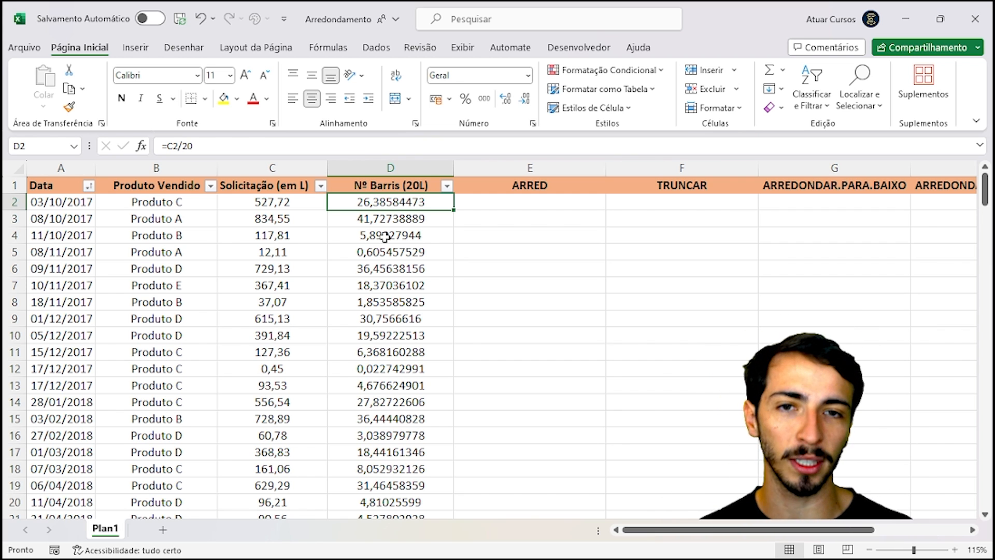
pyautogui.press('Down')
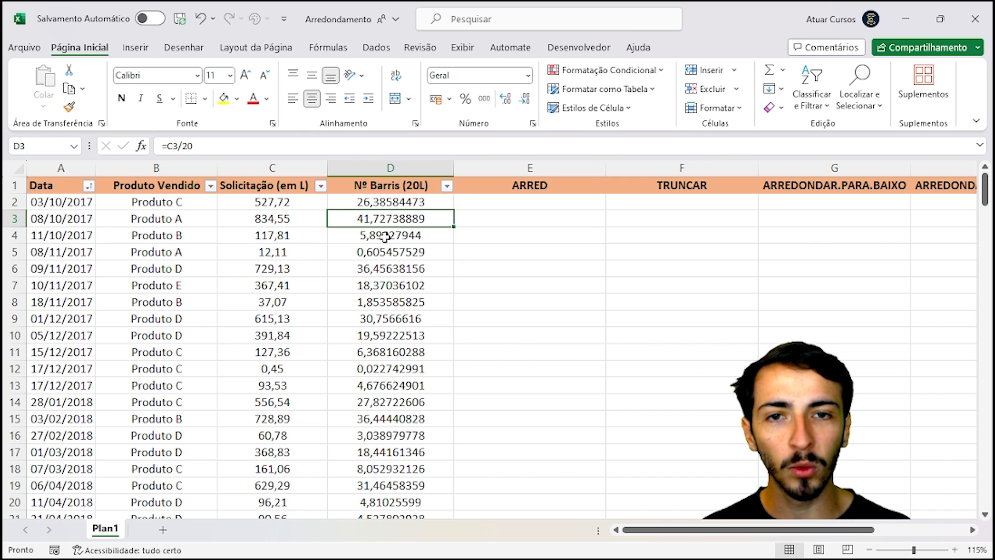
pyautogui.press('Down')
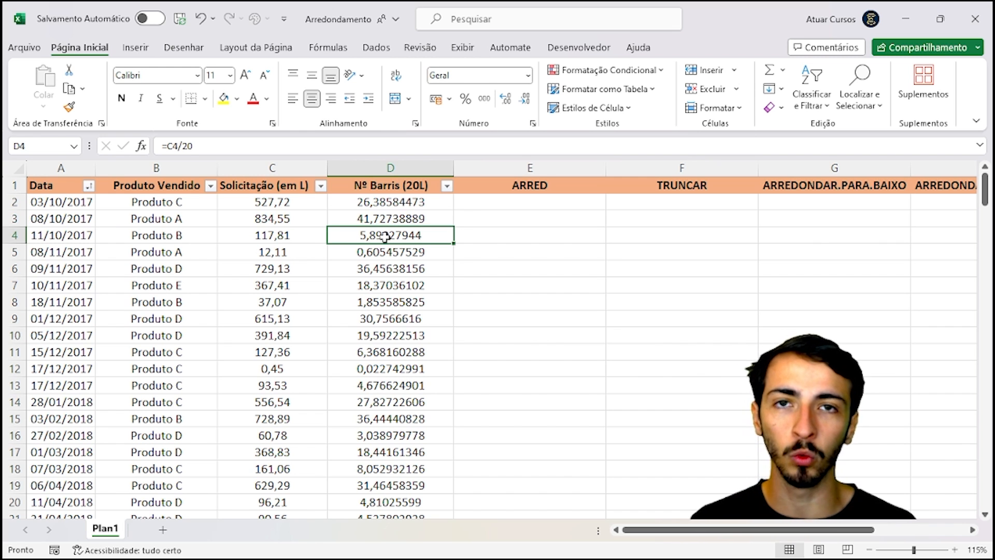
pyautogui.press('Up')
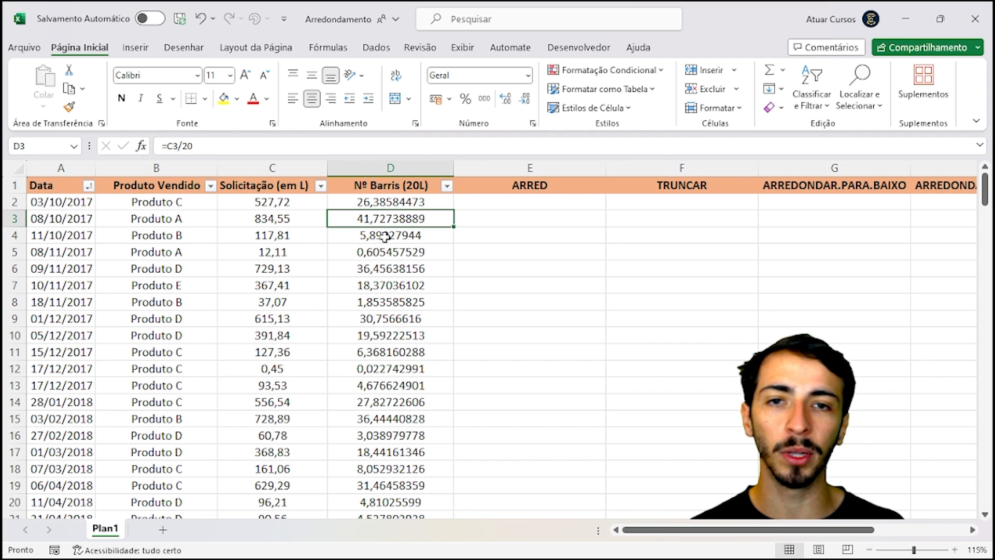
# - Enter =ARRED(D2;0) in E2 to round the first barrel count to zero decimal places, and reselect that cell
pyautogui.press('Up')
pyautogui.press('Right')
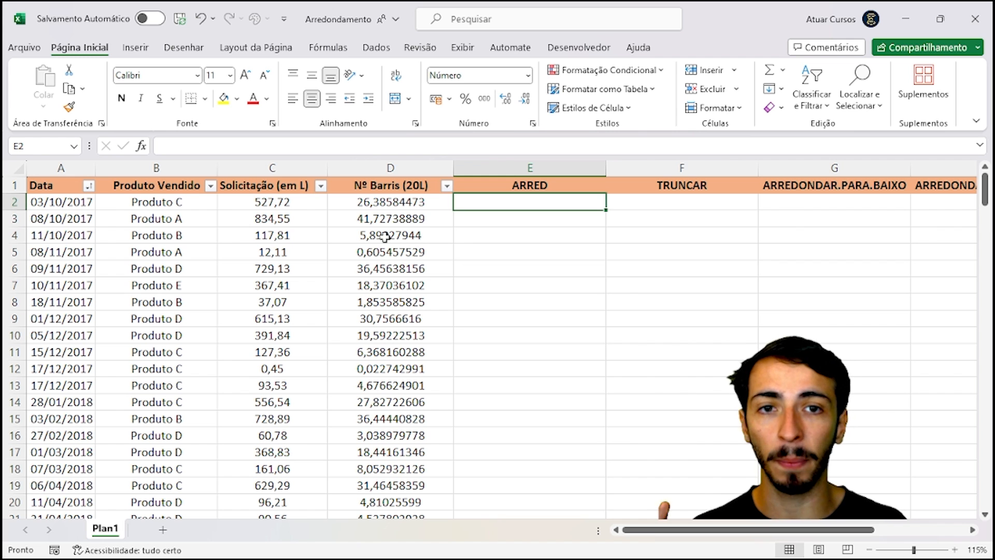
pyautogui.write('=arr')
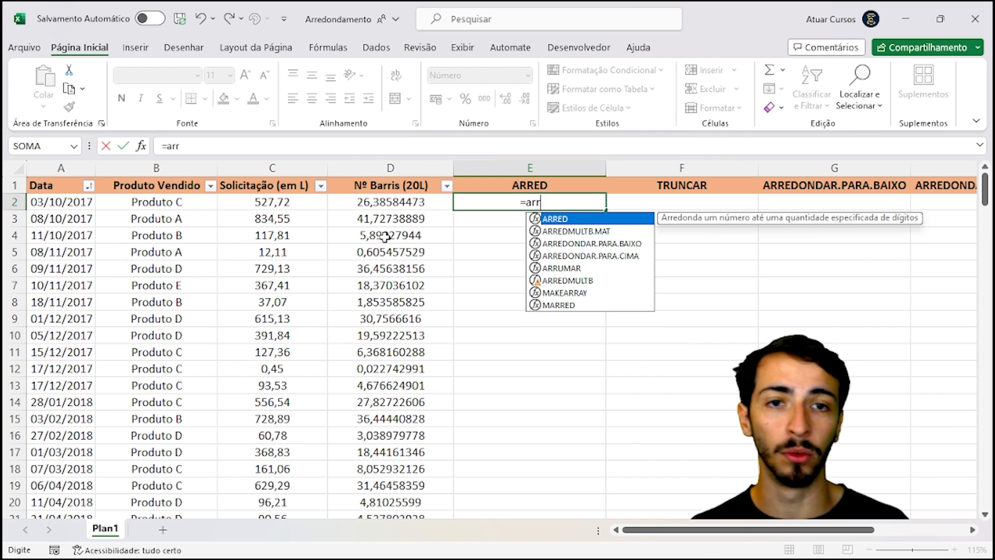
pyautogui.write('ed')
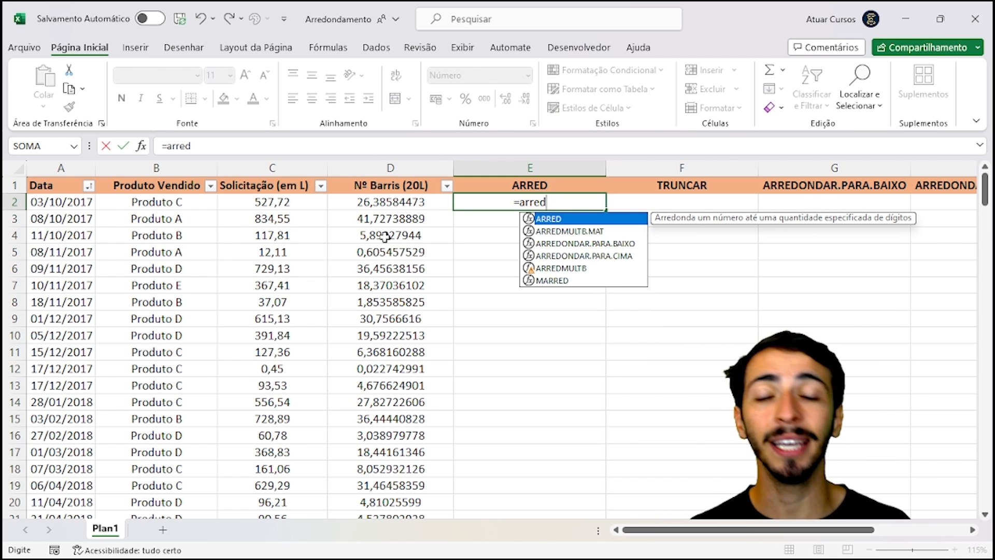
pyautogui.press('Tab')
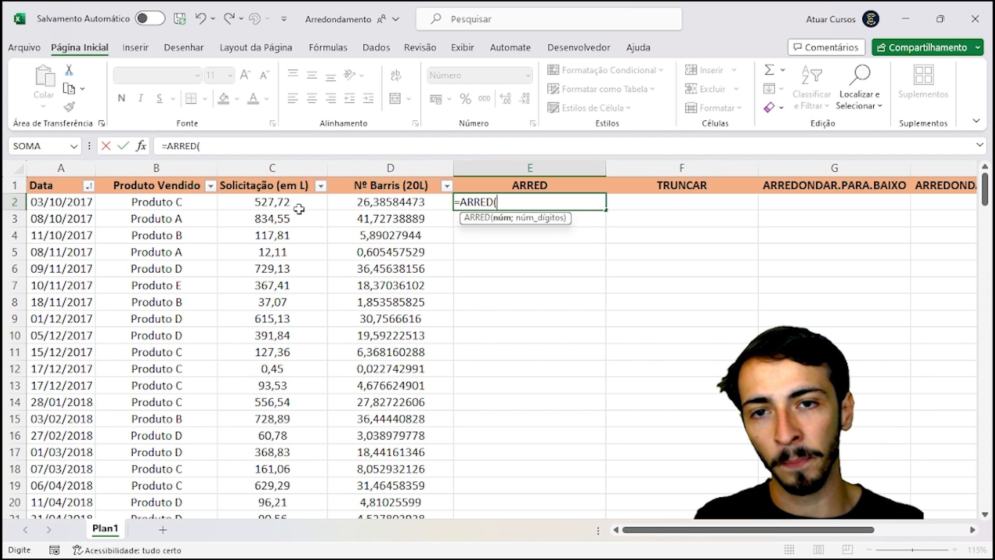
pyautogui.click(371, 207)
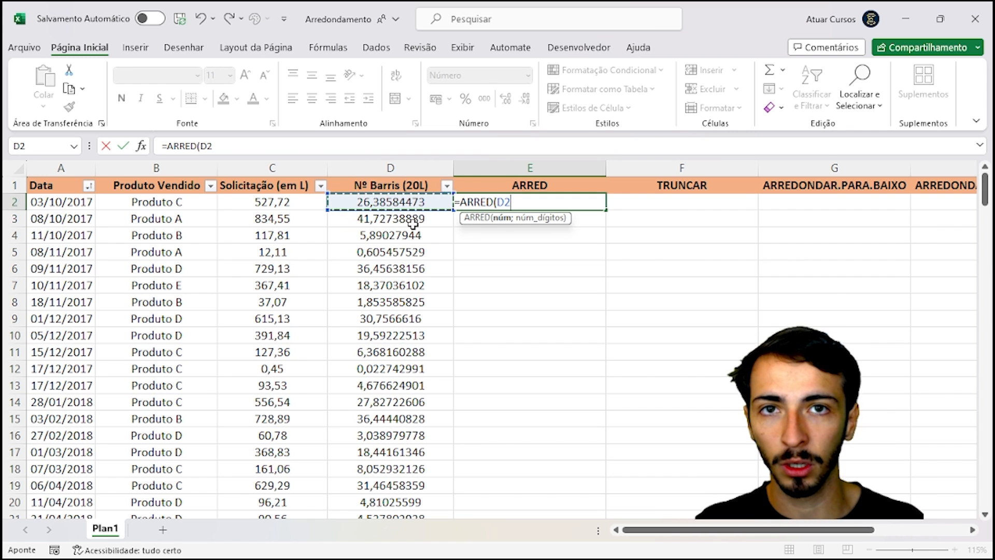
pyautogui.write(';')
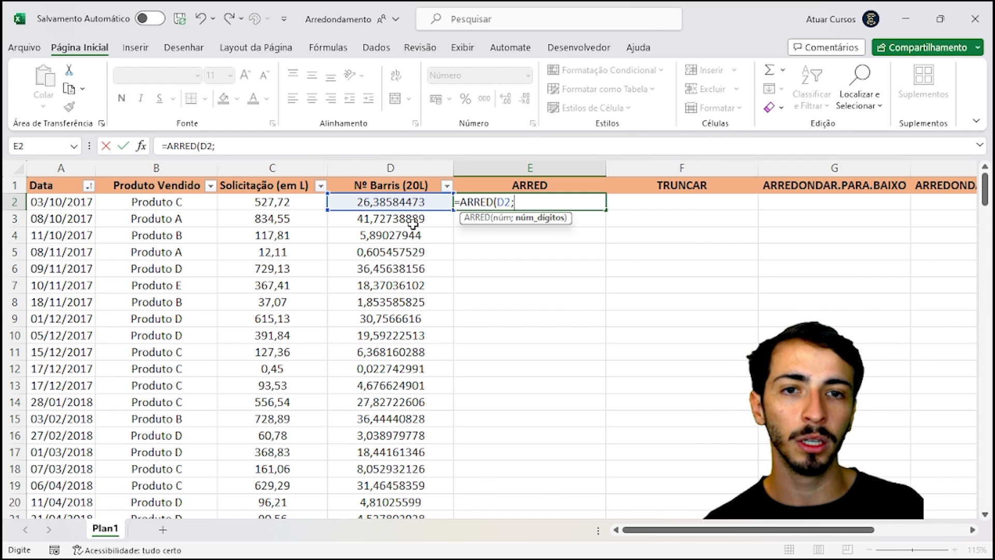
pyautogui.write('0)')
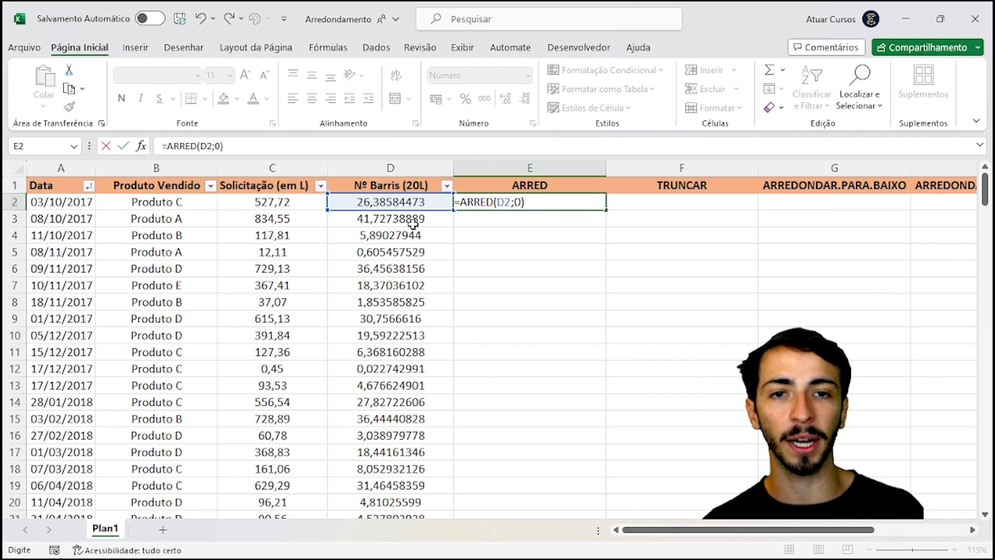
pyautogui.press('Return')
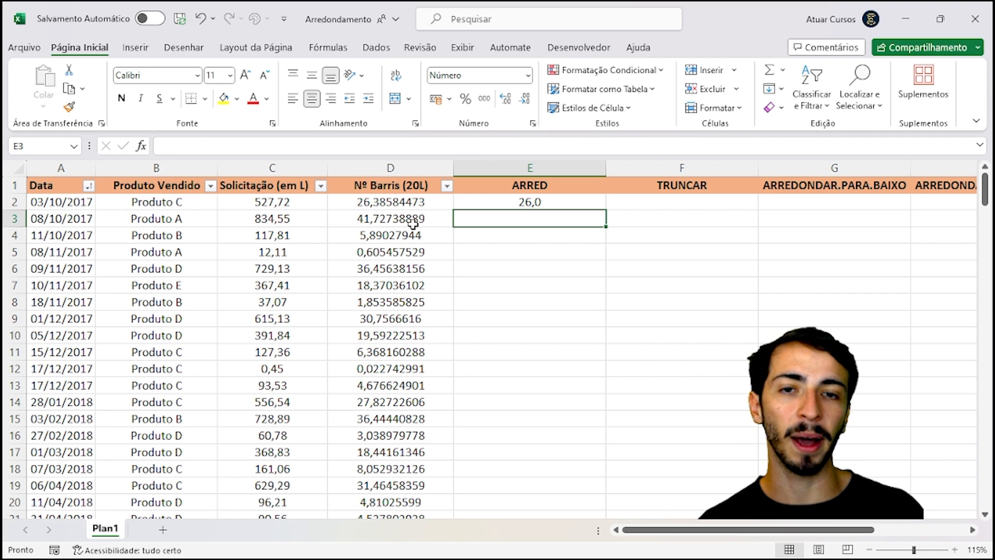
pyautogui.click(501, 202)
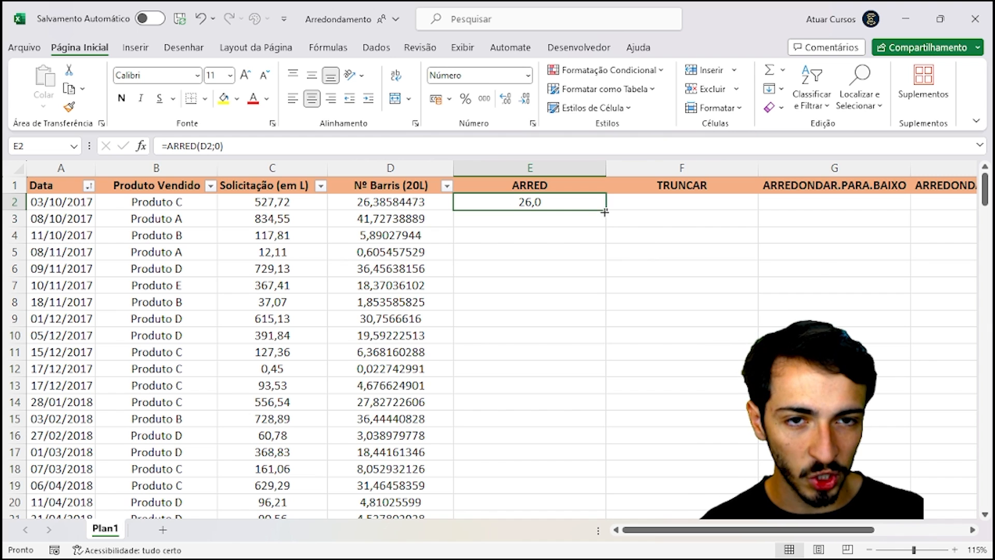
# - Copy the ARRED formula from E2 down through E9
pyautogui.moveTo(606, 212); pyautogui.dragTo(600, 320)
pyautogui.click(542, 220)
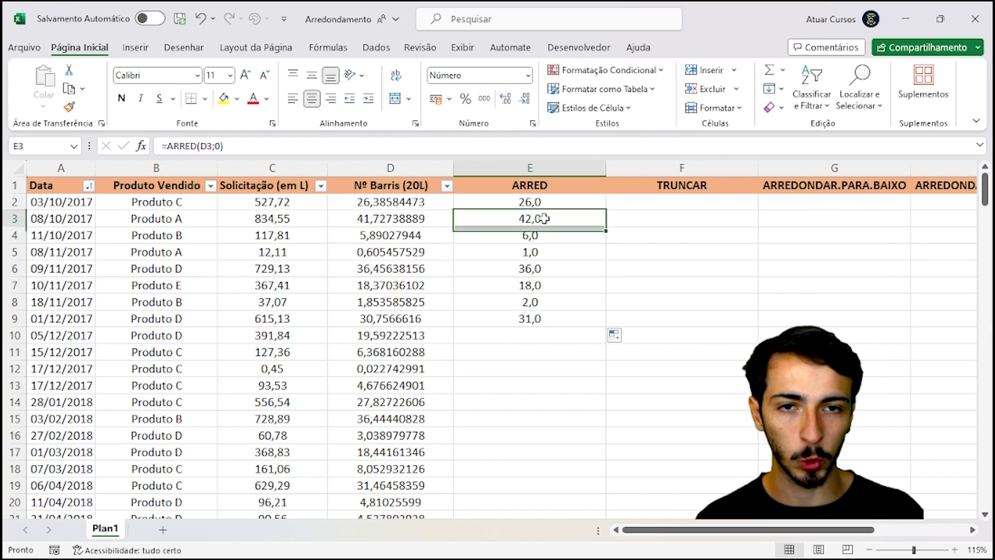
# - Compare the unrounded barrel counts in D2:D4 with their ARRED results in E2:E4
pyautogui.click(417, 205)
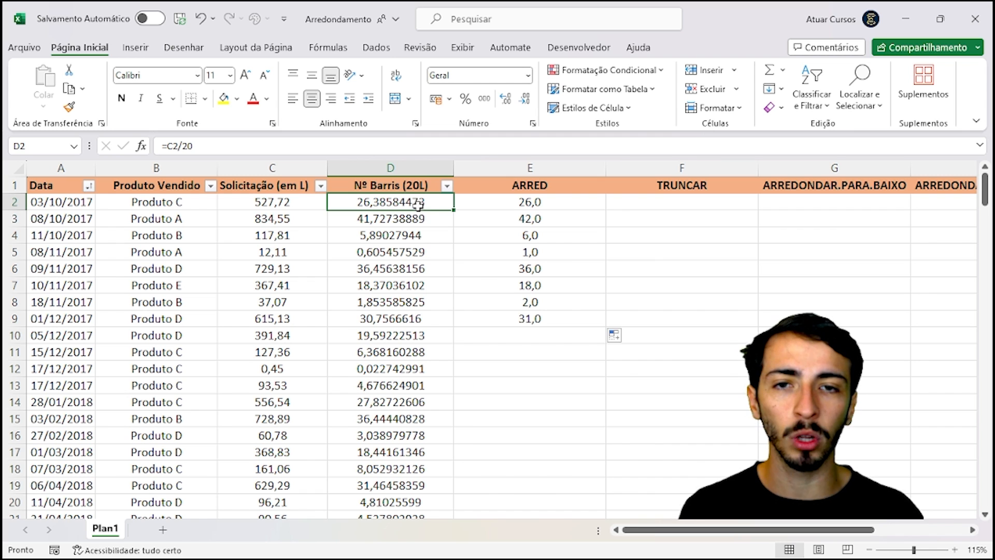
pyautogui.click(551, 203)
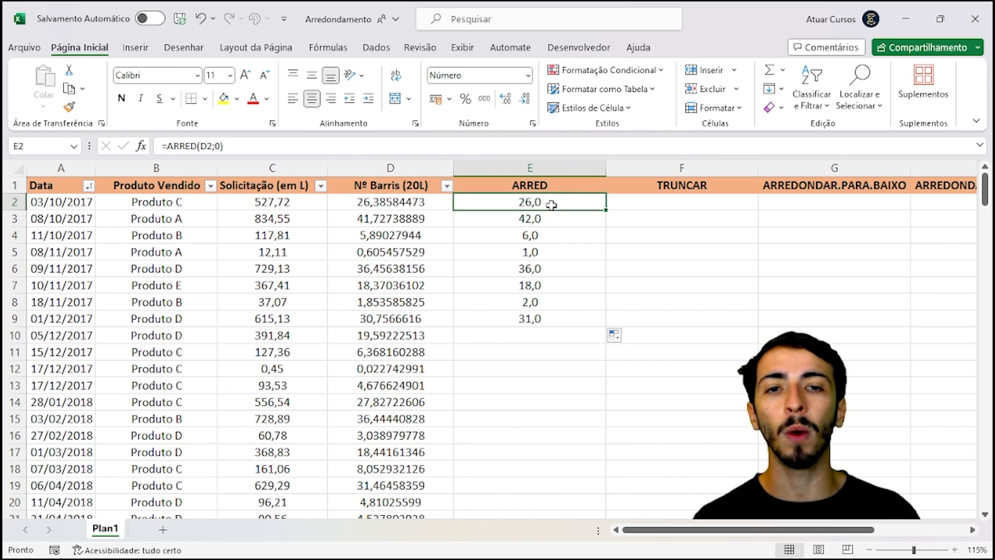
pyautogui.click(398, 221)
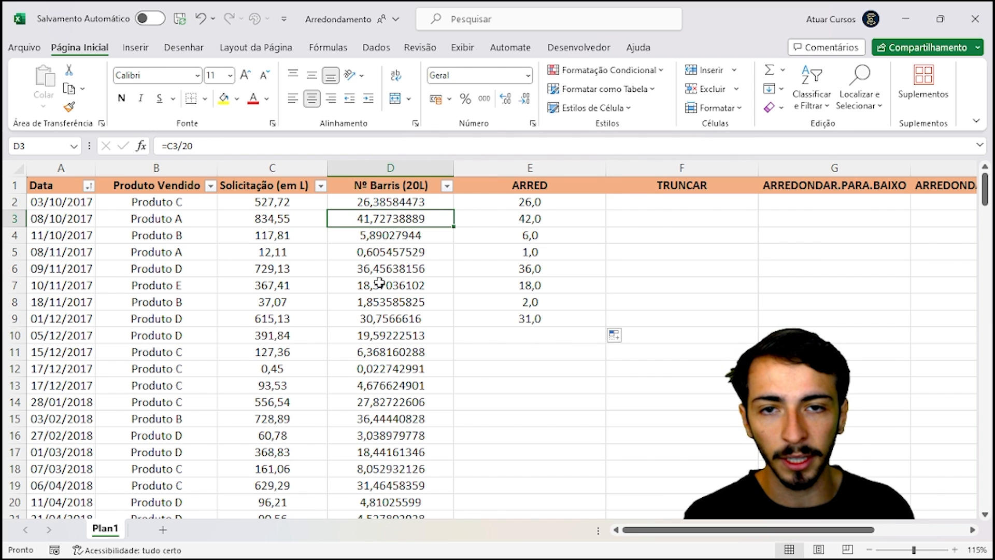
pyautogui.click(562, 222)
pyautogui.click(414, 237)
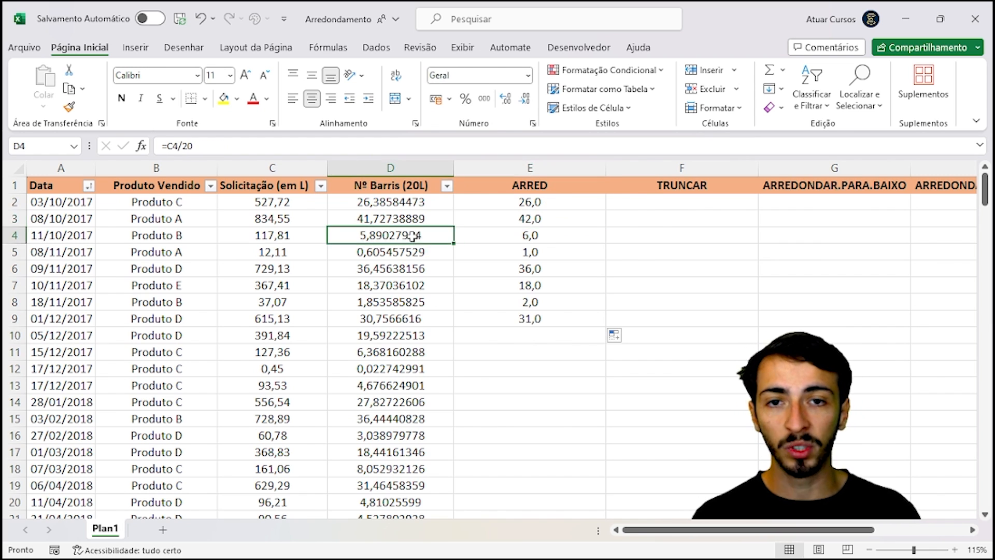
pyautogui.click(525, 233)
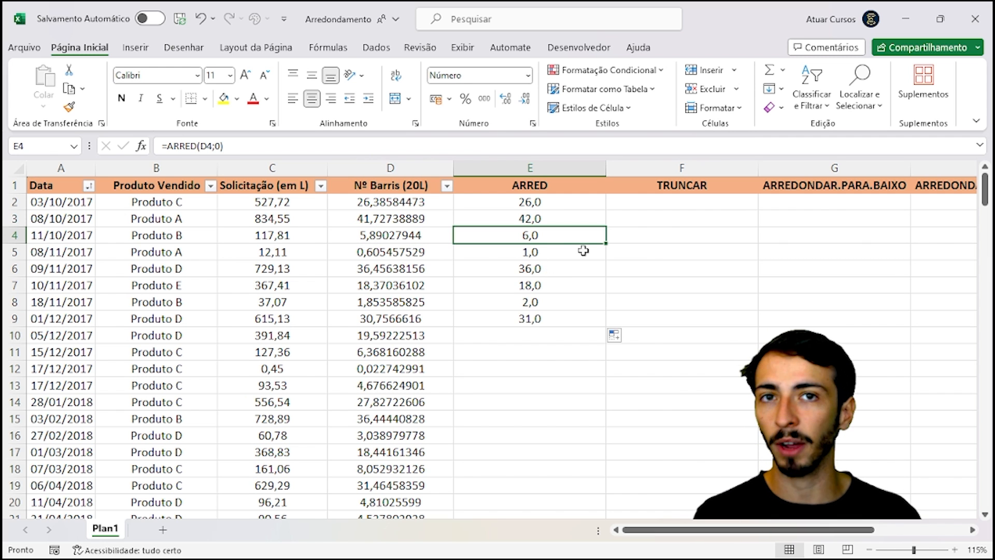
pyautogui.click(548, 206)
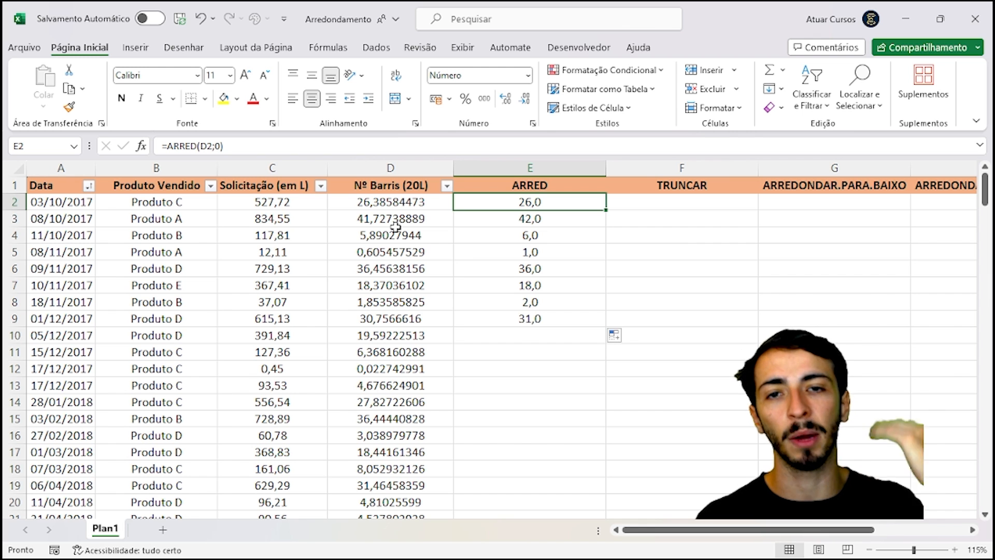
pyautogui.click(548, 236)
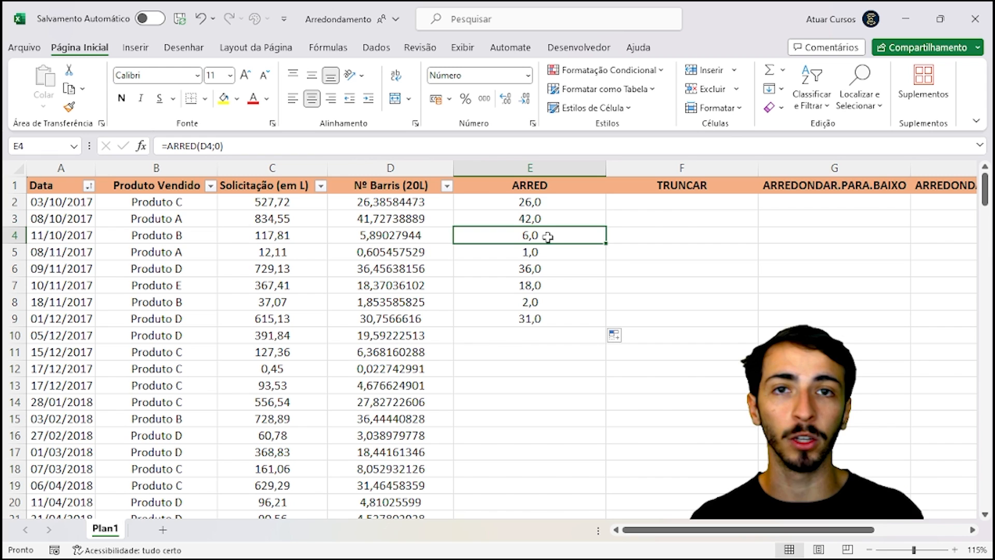
# - Extend the ARRED formula from E2:E9 down the remaining data rows of column E and check the filled rows further down
pyautogui.click(546, 202)
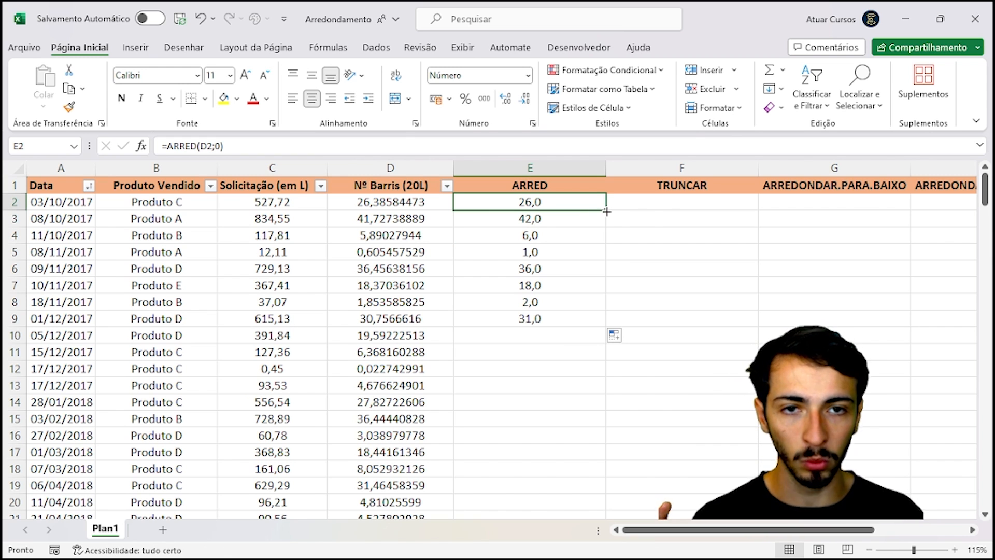
pyautogui.hotkey('ctrl', 'shift', 'Down')
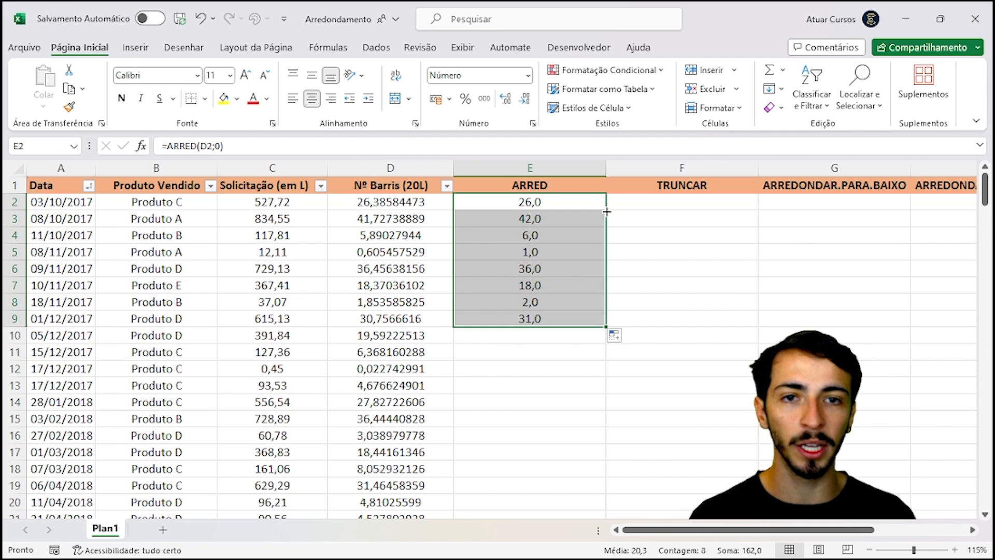
pyautogui.doubleClick(606, 326)
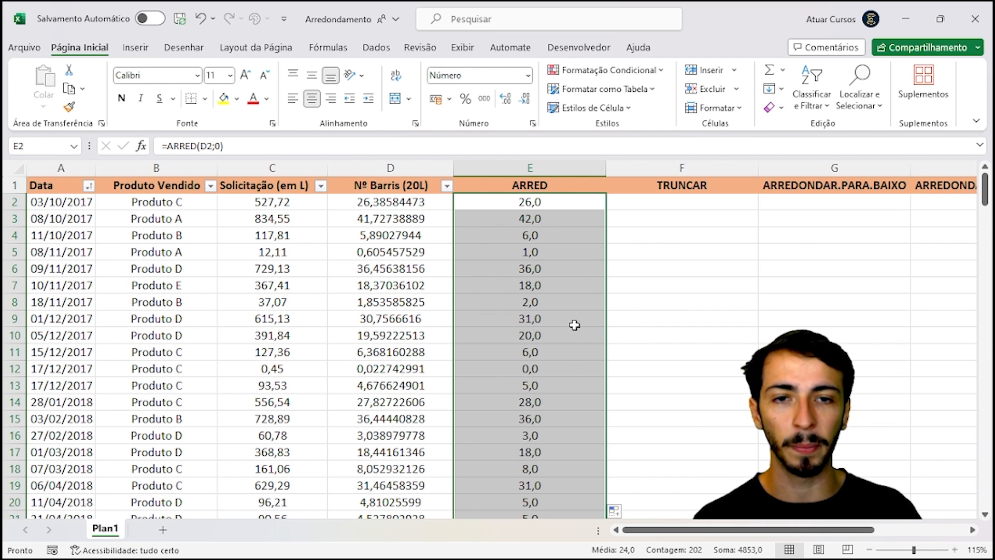
pyautogui.scroll(-9, 574, 325)
pyautogui.click(555, 362)
pyautogui.scroll(9, 561, 354)
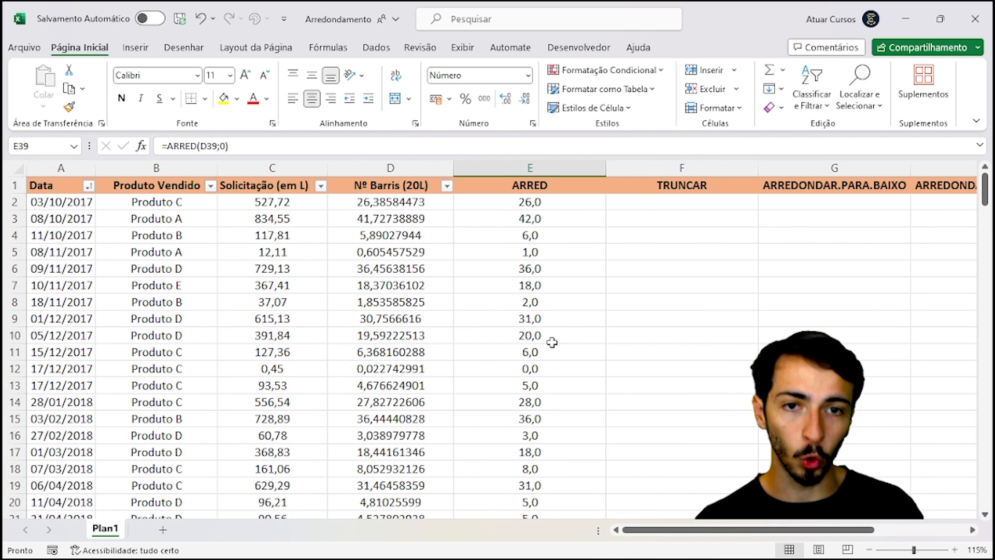
# - Compare the barrel count in D13 with its rounded result in E13, and review the ARRED results in E2:E6
pyautogui.click(546, 386)
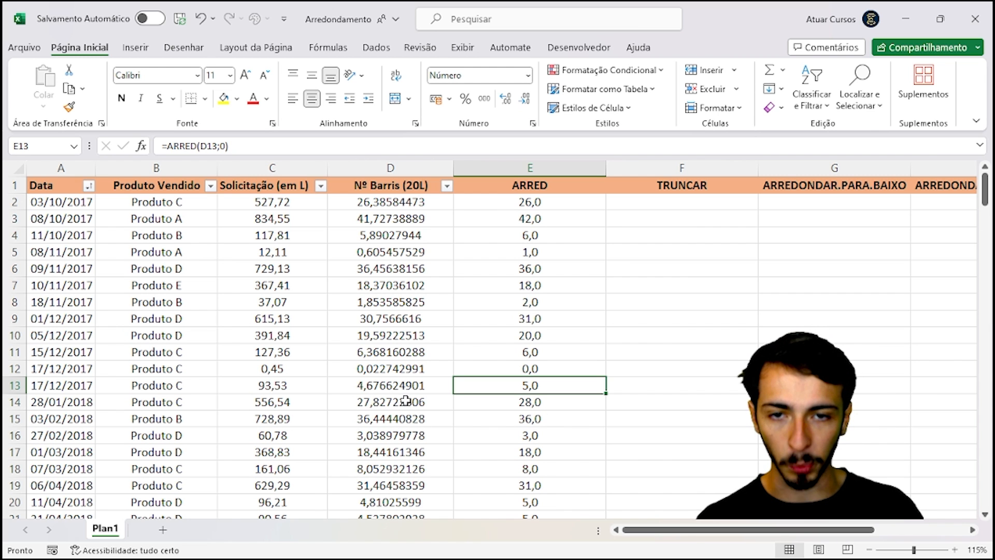
pyautogui.click(392, 388)
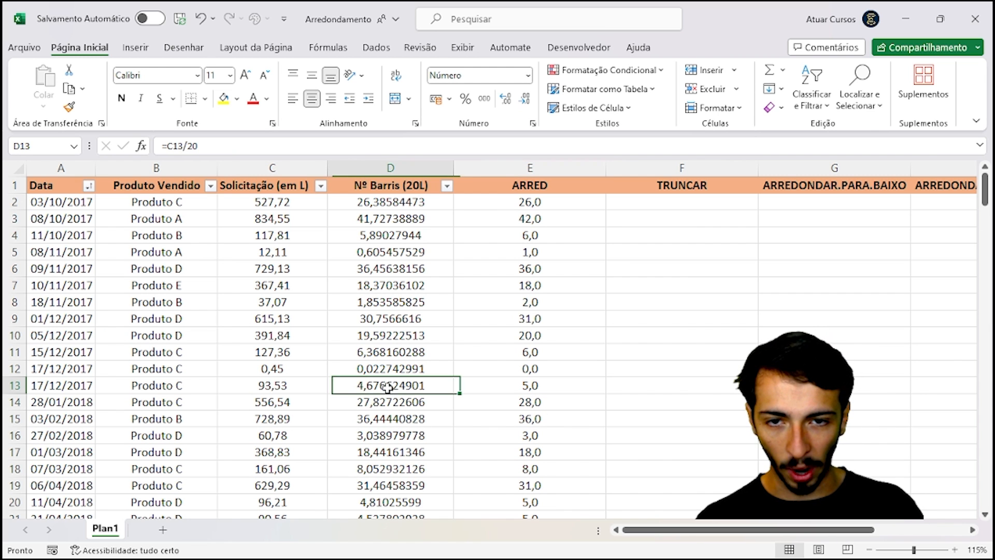
pyautogui.click(551, 381)
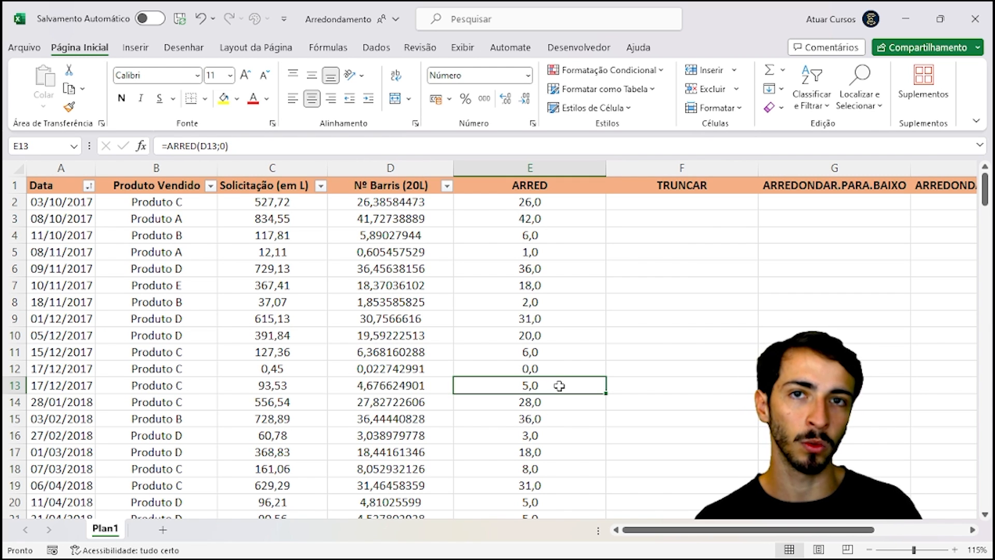
pyautogui.click(551, 201)
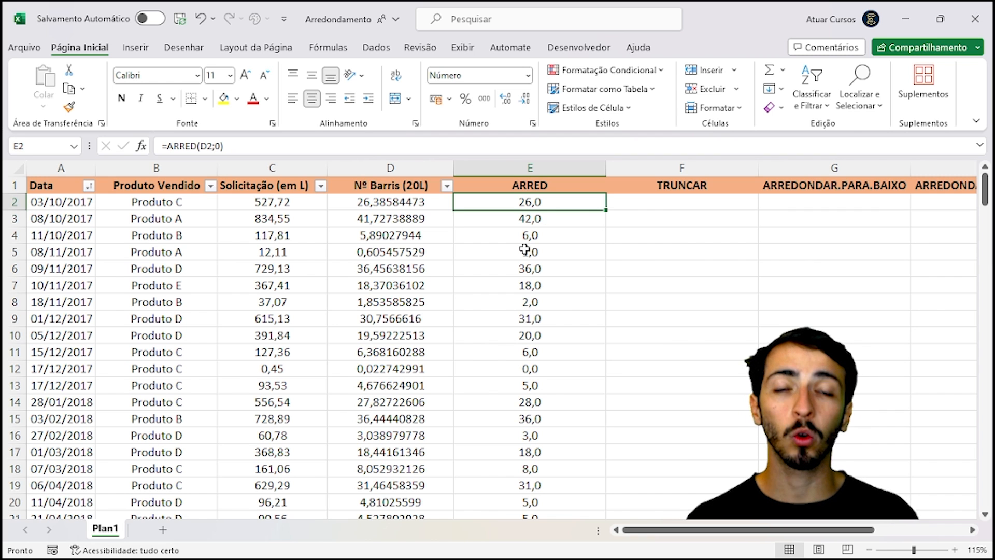
pyautogui.click(563, 218)
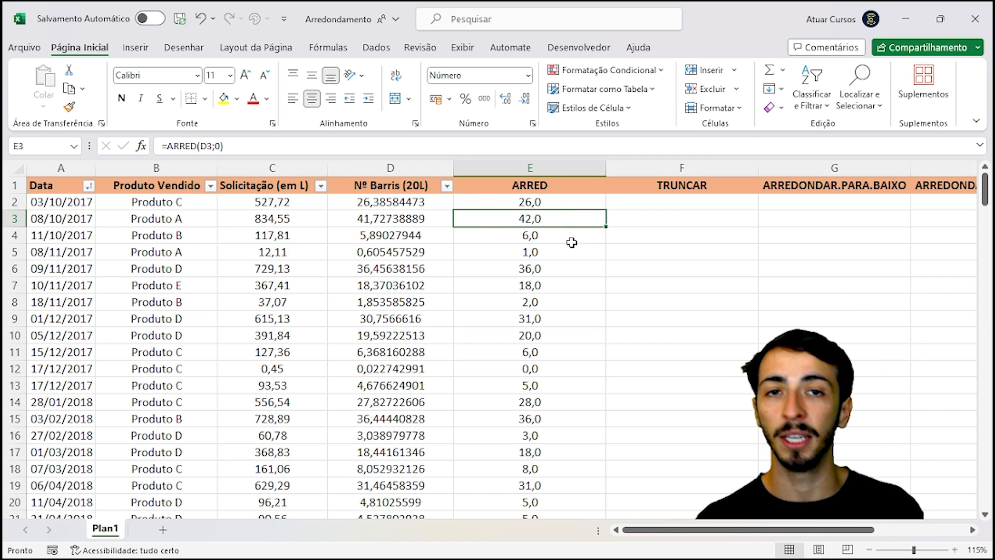
pyautogui.moveTo(567, 200); pyautogui.dragTo(573, 270)
pyautogui.click(570, 223)
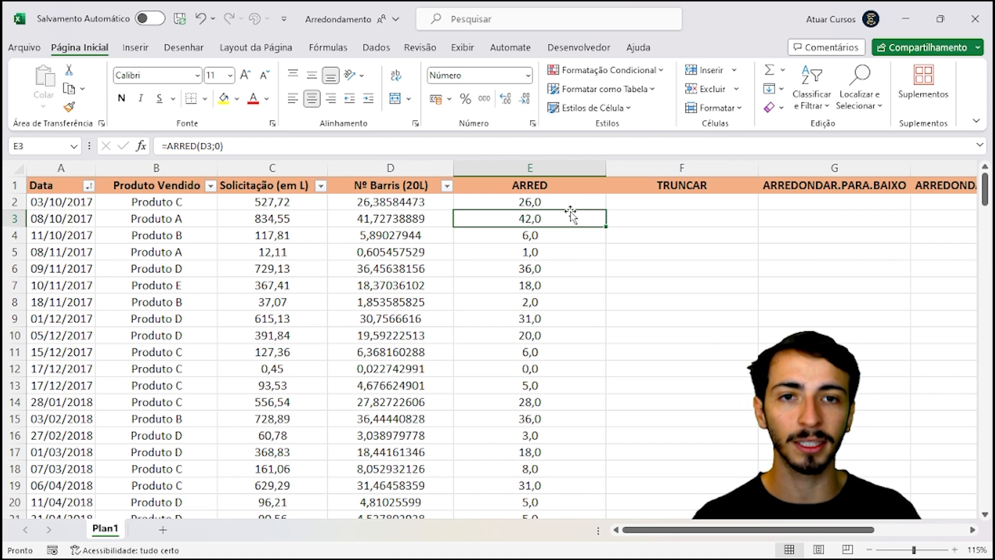
# - Try displaying E2 with zero and two decimal places, return its format to one decimal place, and review the ARRED results below it
pyautogui.click(554, 201)
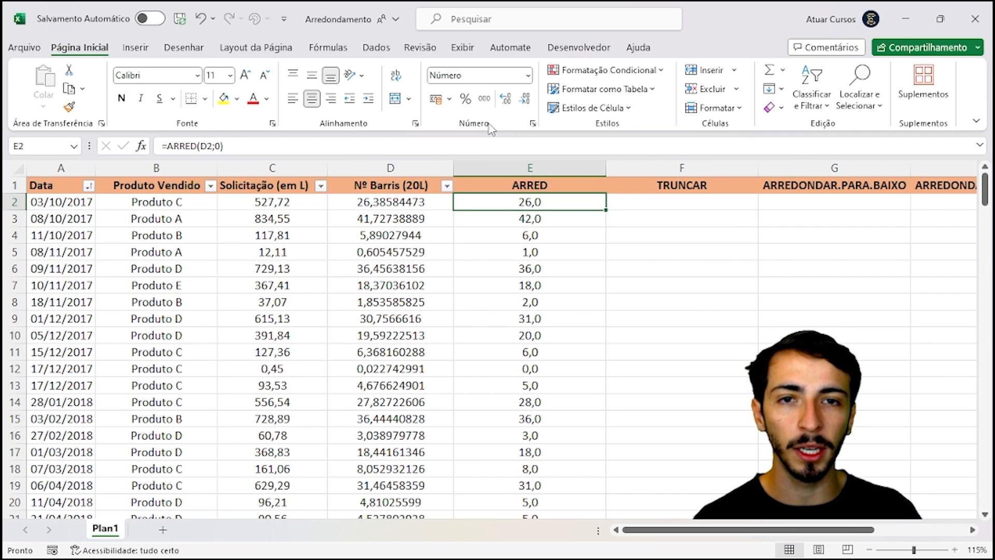
pyautogui.click(529, 106)
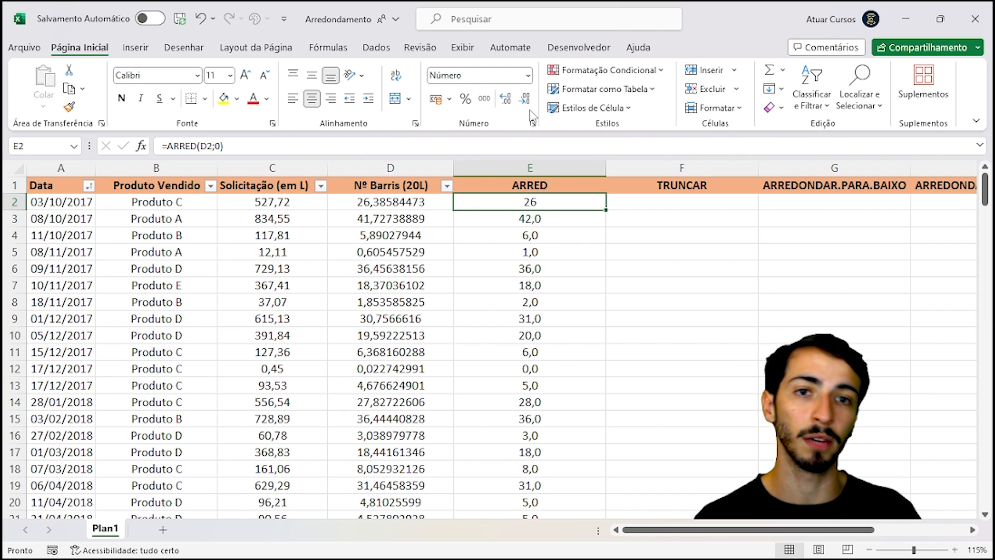
pyautogui.click(507, 106)
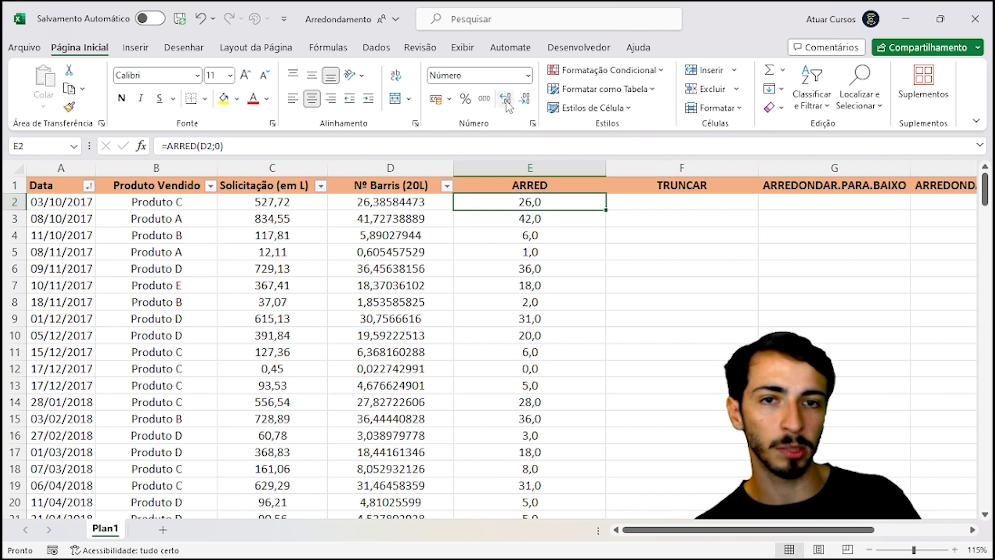
pyautogui.click(509, 106)
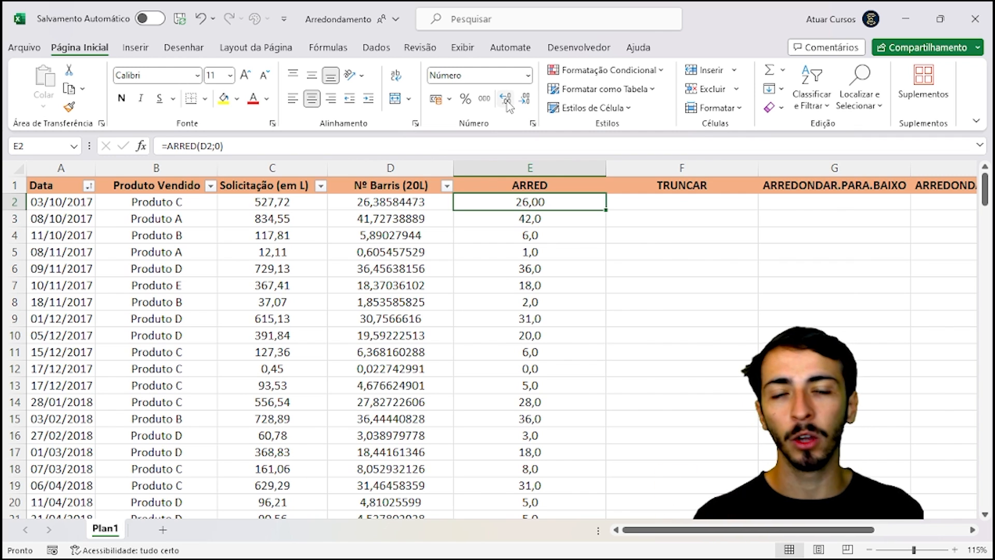
pyautogui.click(524, 99)
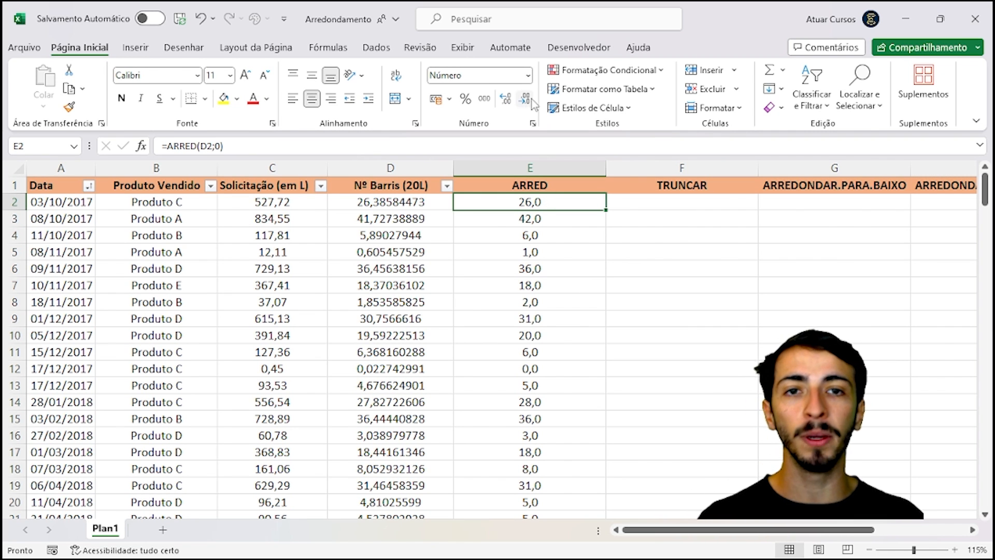
pyautogui.moveTo(542, 204); pyautogui.dragTo(573, 349)
pyautogui.click(553, 215)
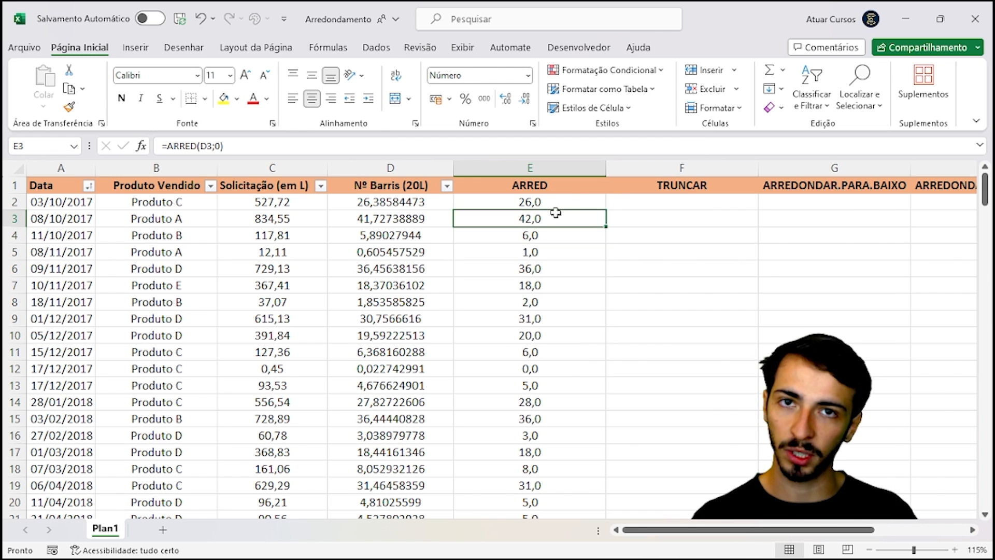
# - Enter =TRUNCAR(D2;0) in F2 to truncate the first barrel count to zero decimal places
pyautogui.click(680, 200)
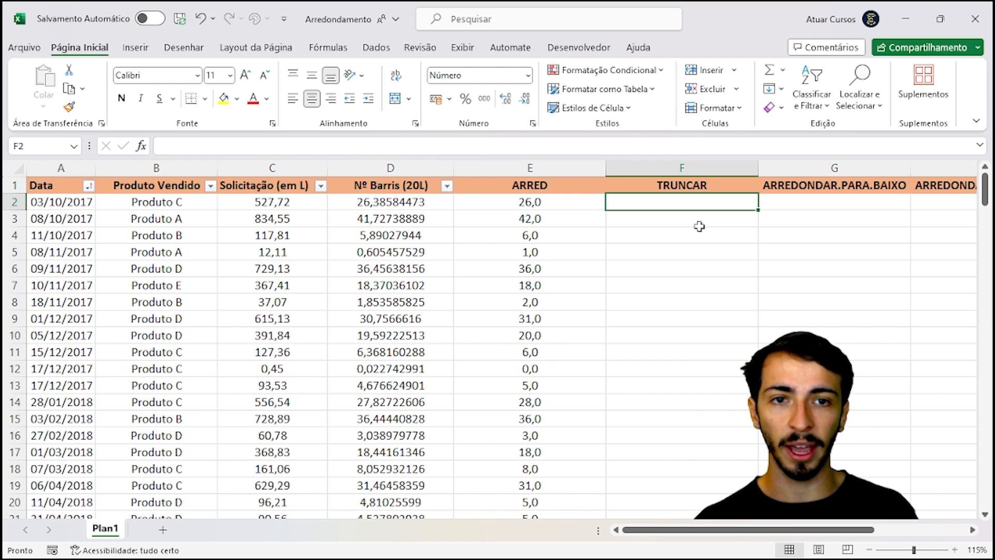
pyautogui.write('=truncar')
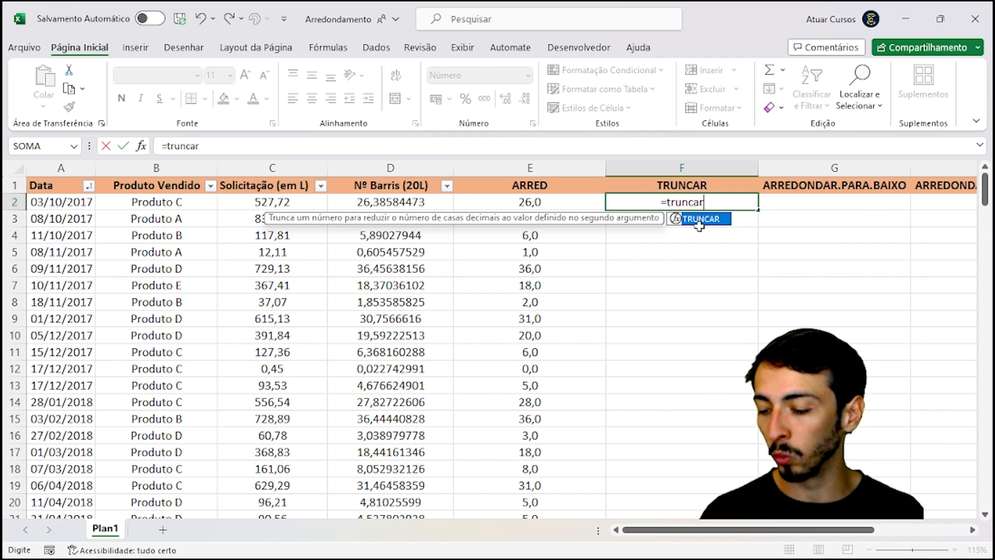
pyautogui.doubleClick(700, 219)
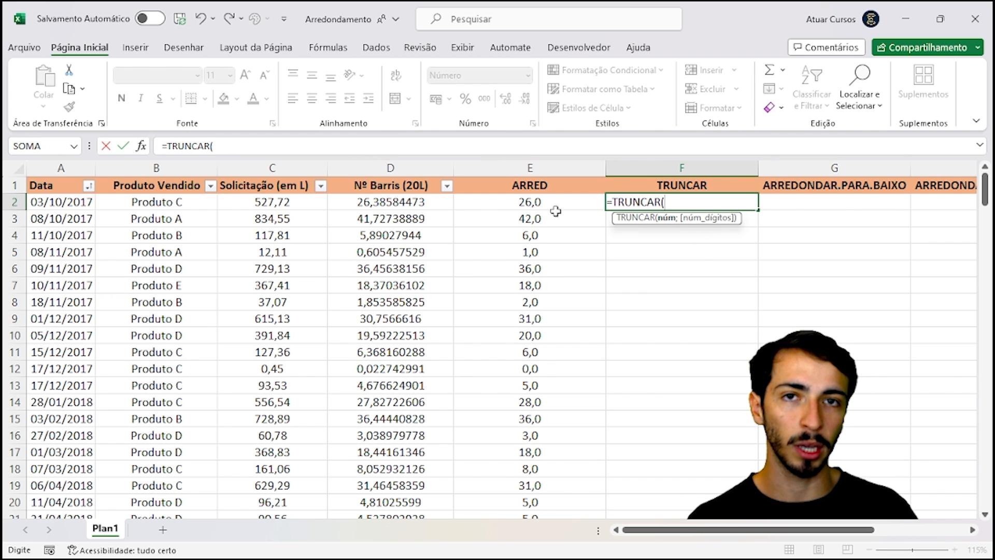
pyautogui.click(419, 204)
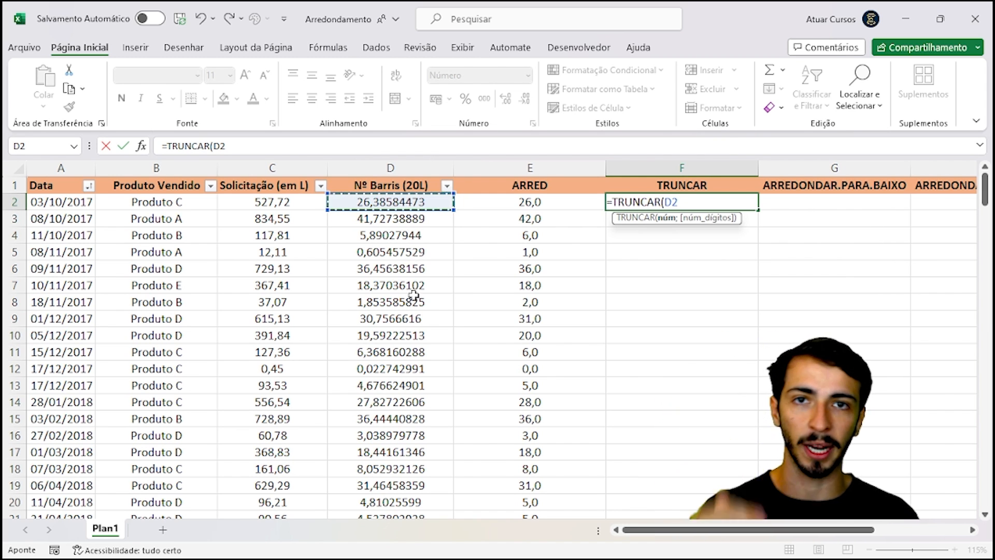
pyautogui.write(';')
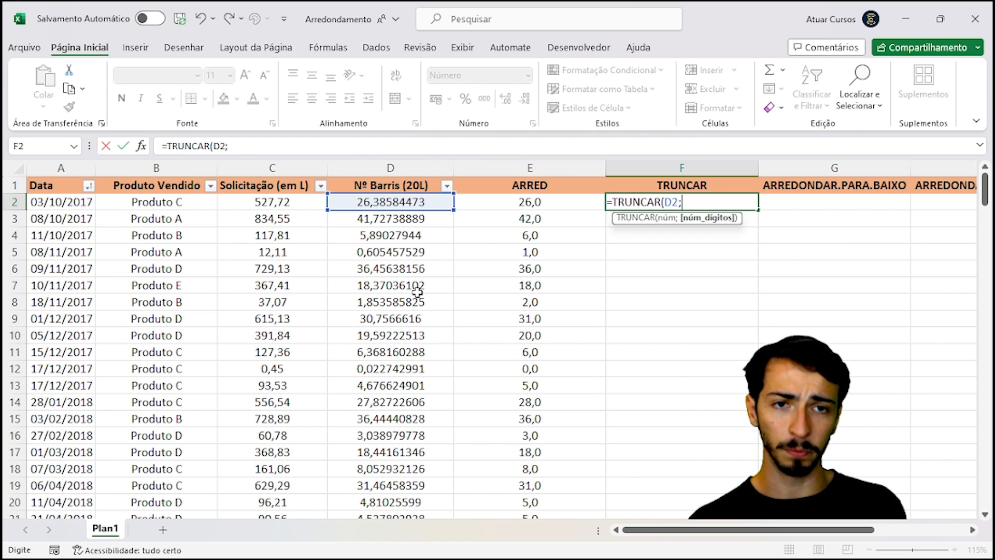
pyautogui.write('0')
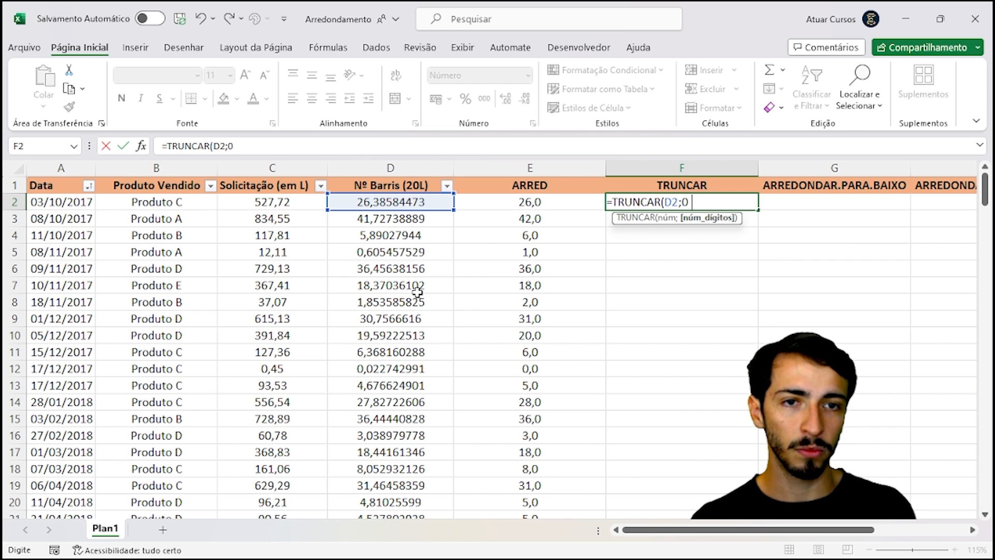
pyautogui.write(')')
pyautogui.press('Return')
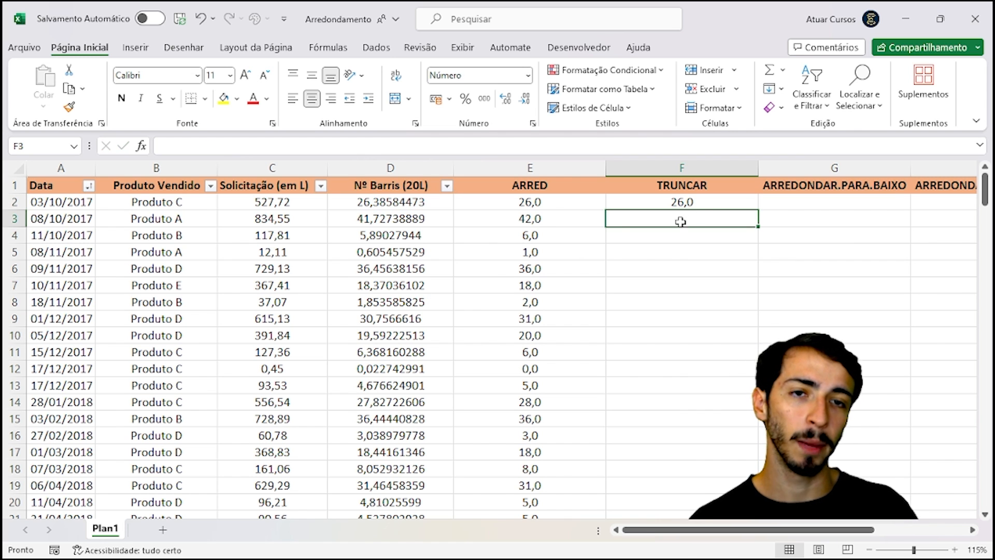
# - Copy the TRUNCAR formula from F2 down through F7 and check the results against the unrounded barrel counts in column D
pyautogui.click(701, 204)
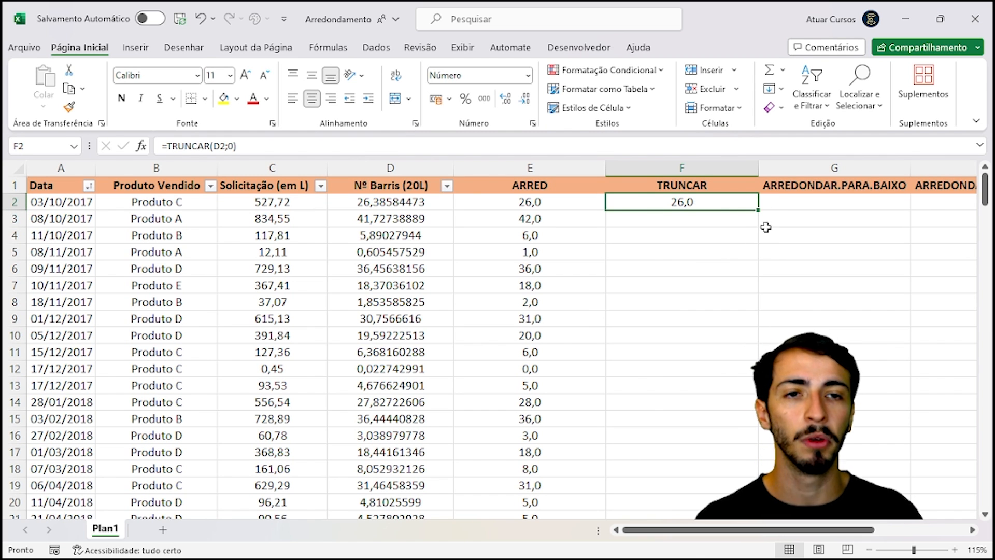
pyautogui.moveTo(759, 209); pyautogui.dragTo(757, 293)
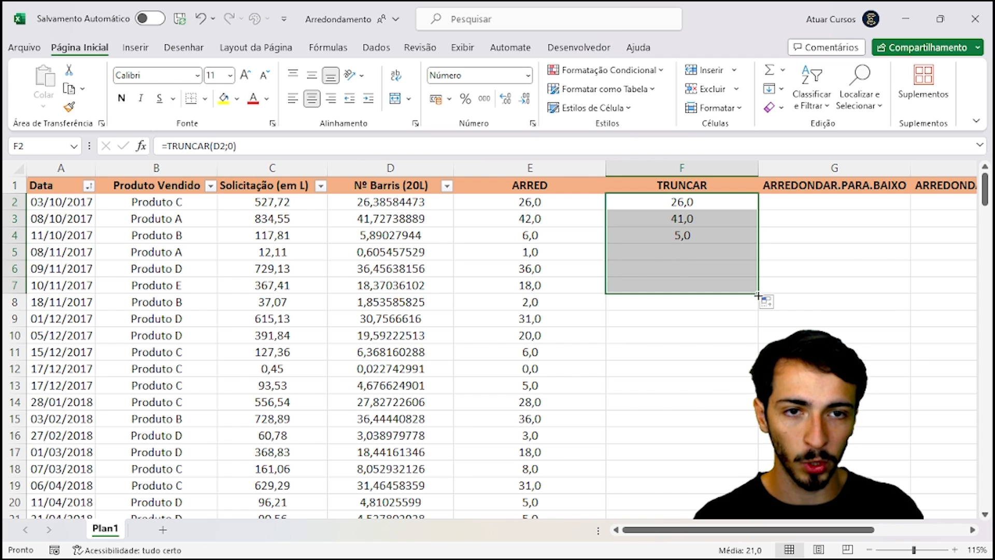
pyautogui.click(715, 219)
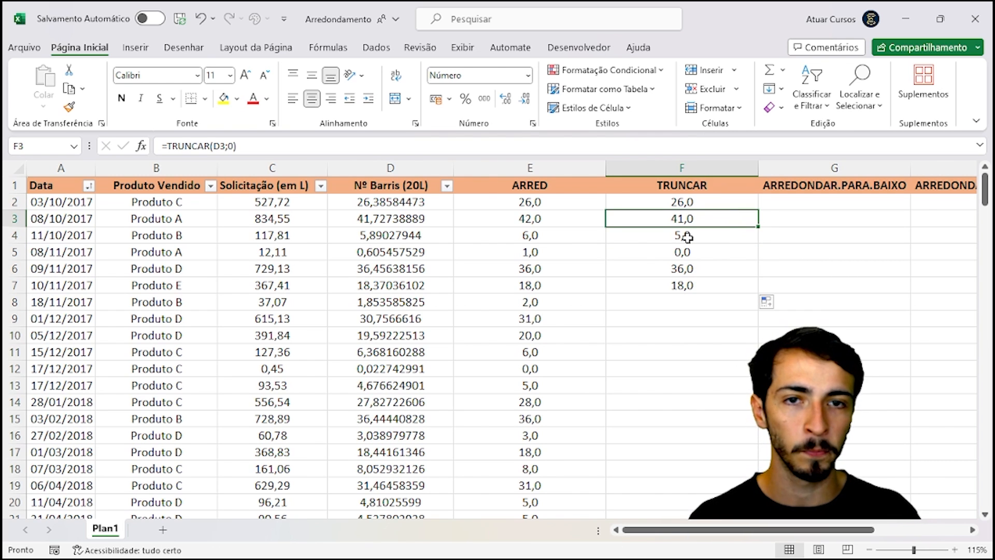
pyautogui.click(398, 200)
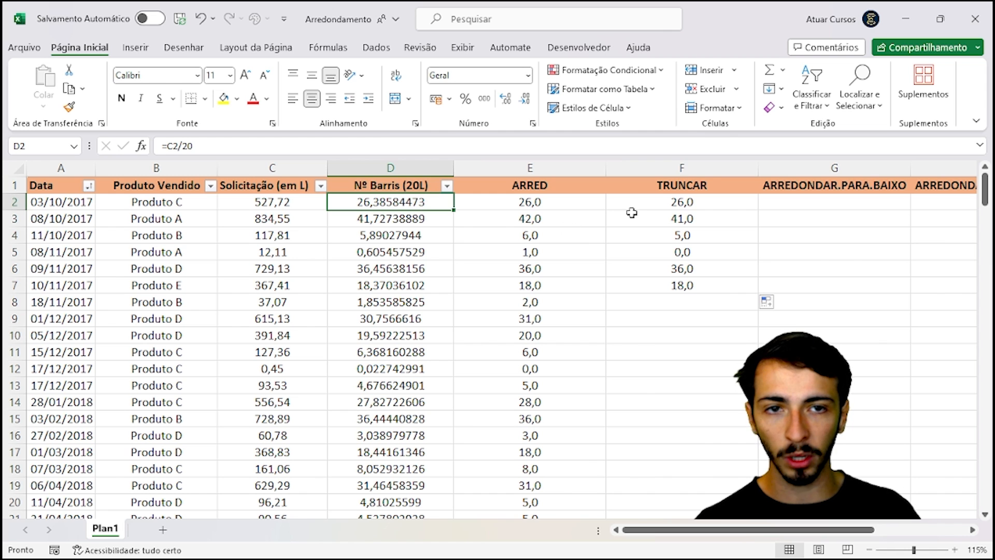
# - Compare the TRUNCAR results in F2:F7 with the unrounded barrel counts in column D and the ARRED result in E3
pyautogui.click(661, 202)
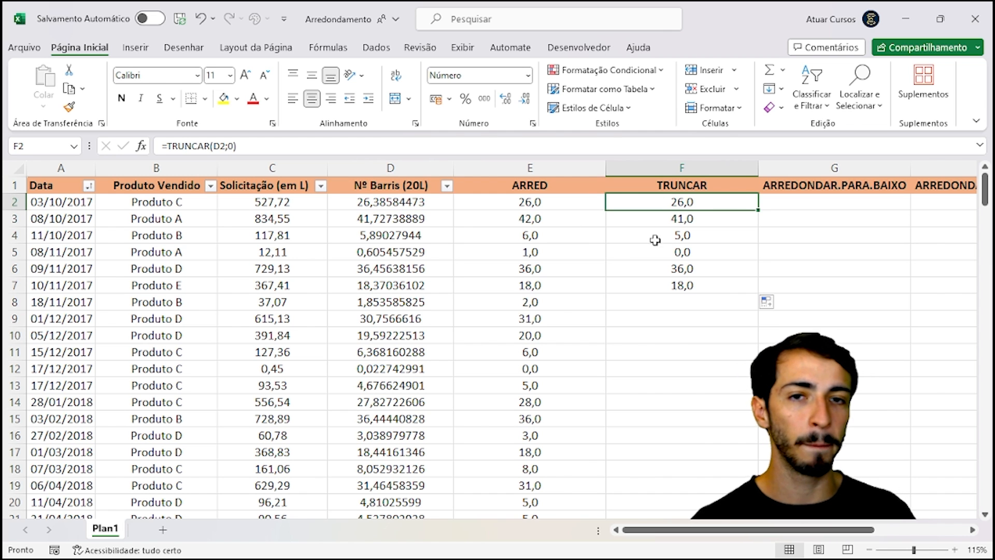
pyautogui.click(399, 221)
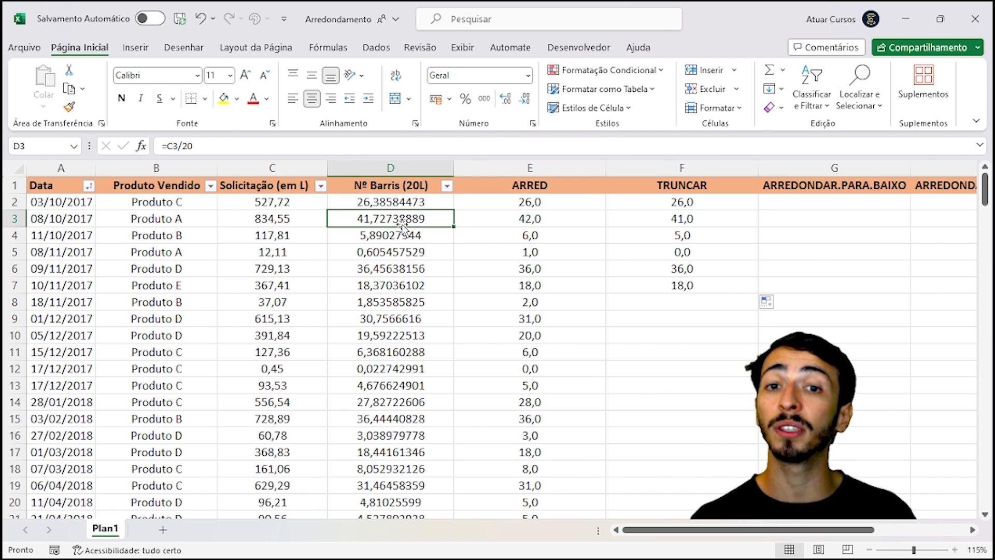
pyautogui.click(723, 218)
pyautogui.click(699, 241)
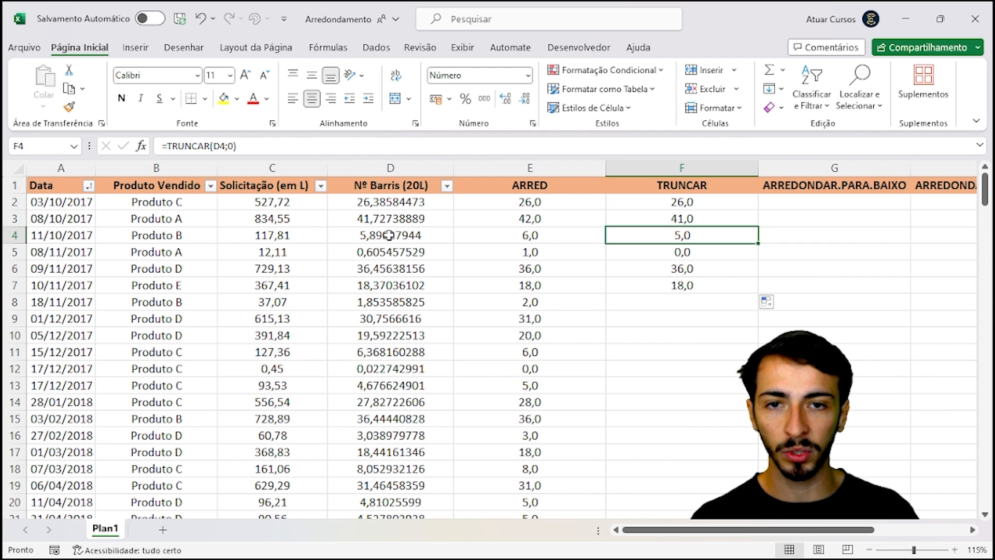
pyautogui.click(718, 252)
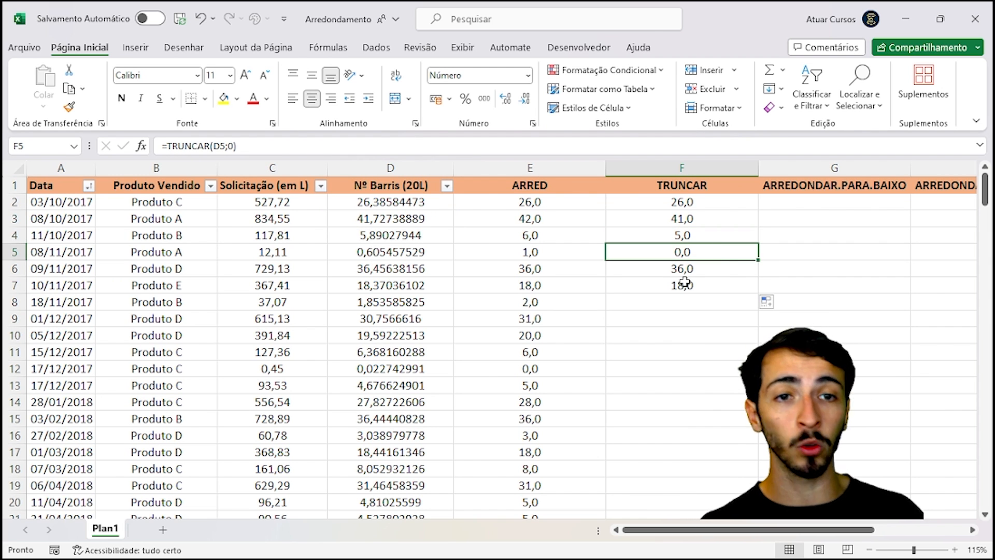
pyautogui.click(407, 270)
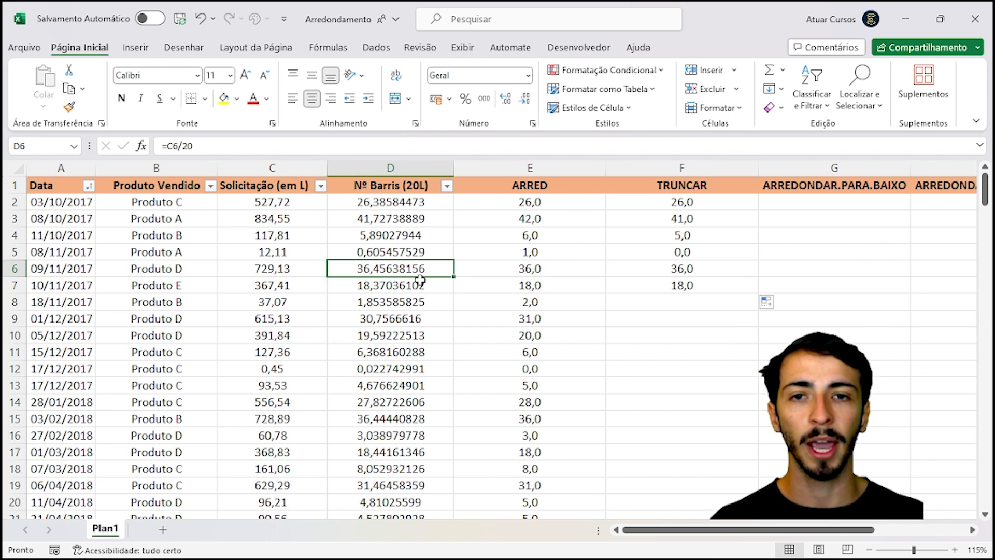
pyautogui.click(672, 270)
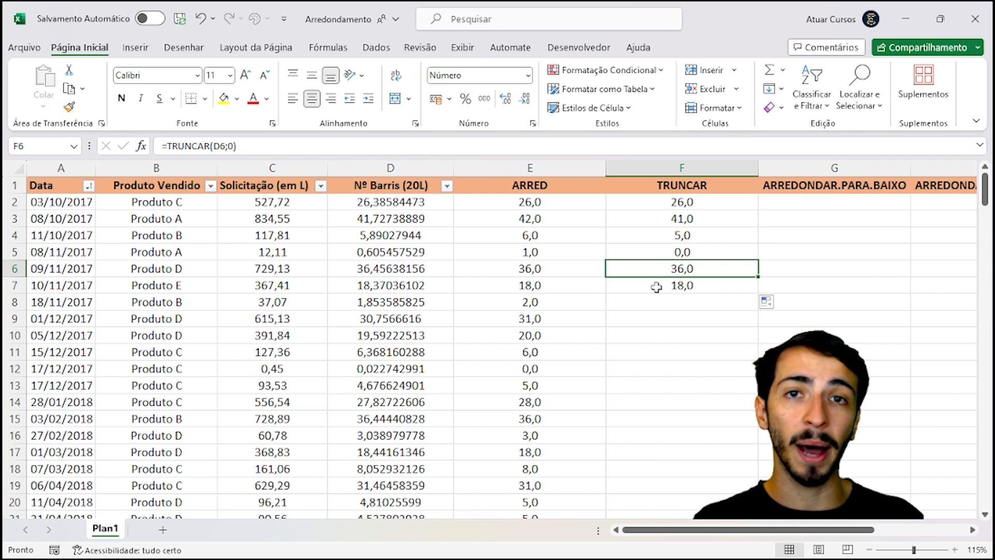
pyautogui.click(687, 285)
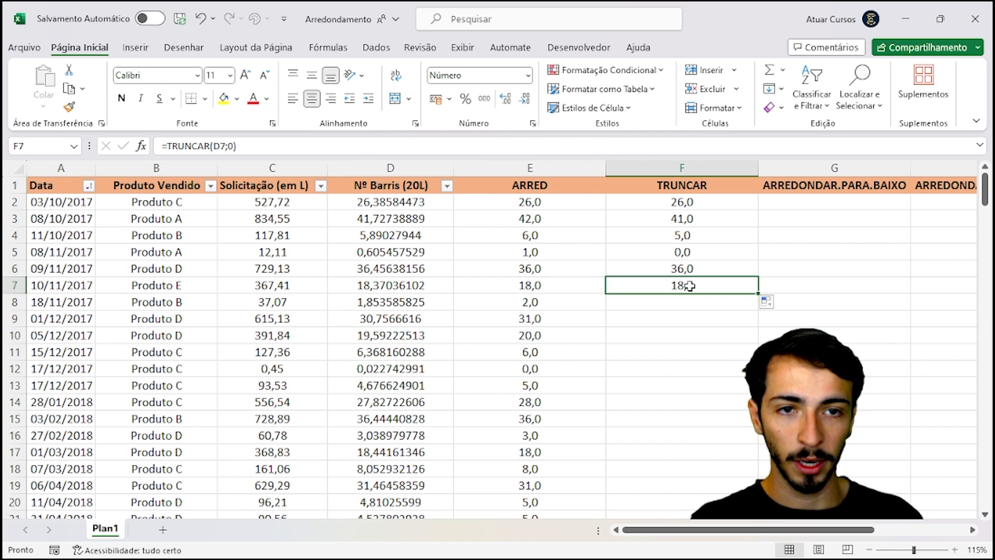
pyautogui.click(559, 219)
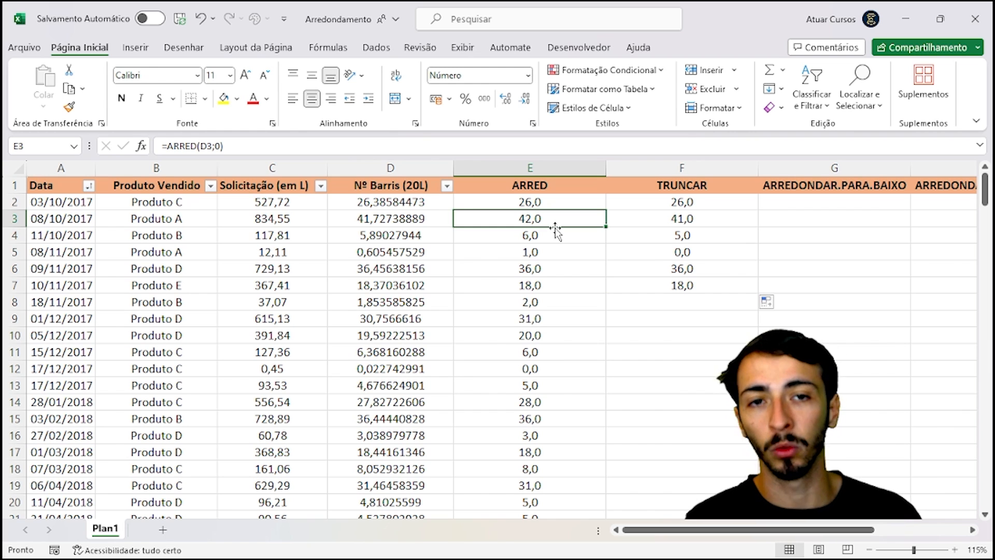
# - Display the TRUNCAR results in F2:F7 with zero decimal places and review each cell from F2 to F7
pyautogui.click(672, 203)
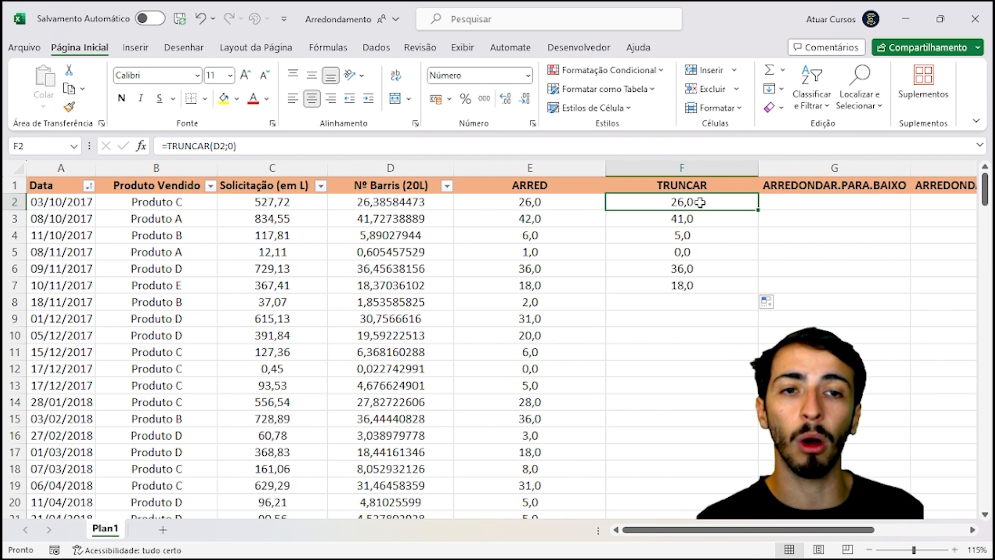
pyautogui.moveTo(698, 200); pyautogui.dragTo(698, 283)
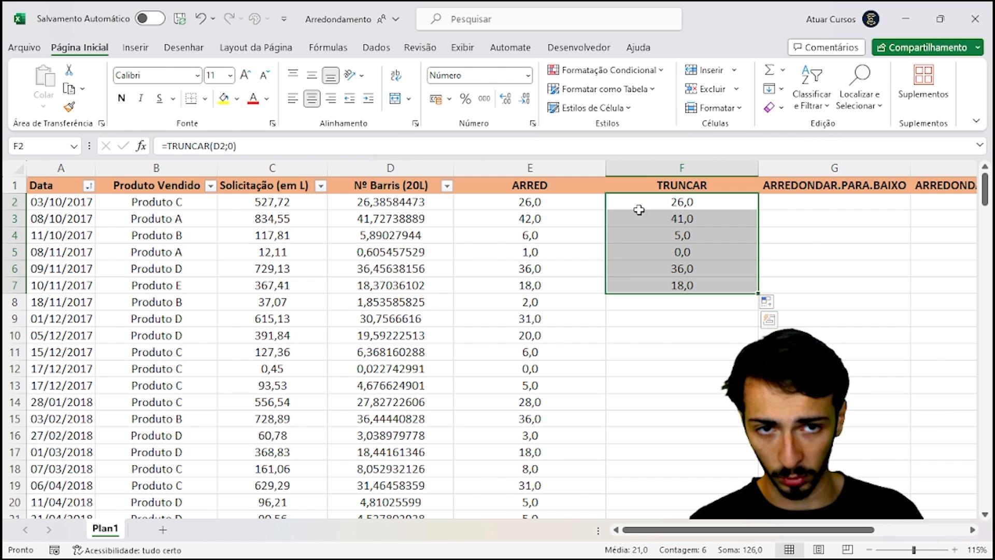
pyautogui.click(524, 100)
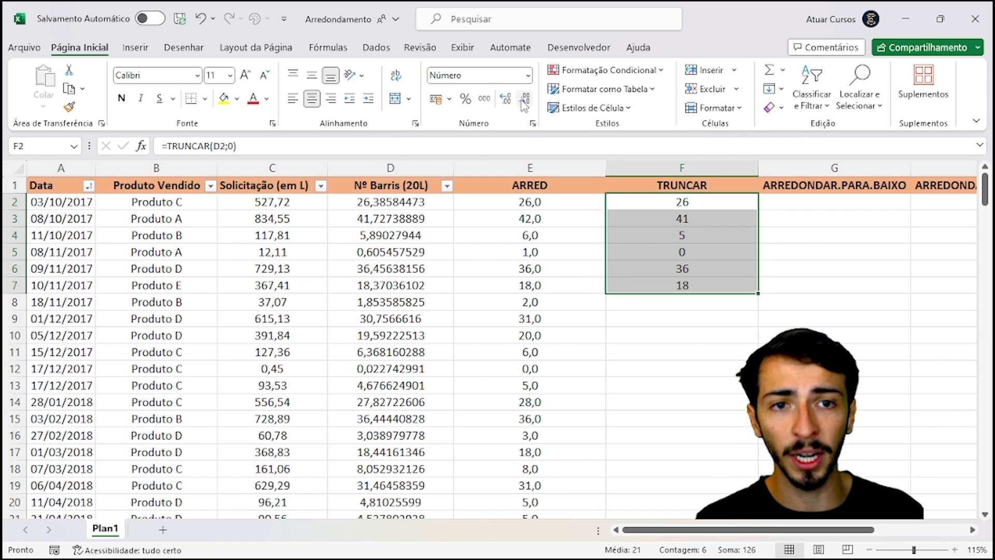
pyautogui.click(704, 204)
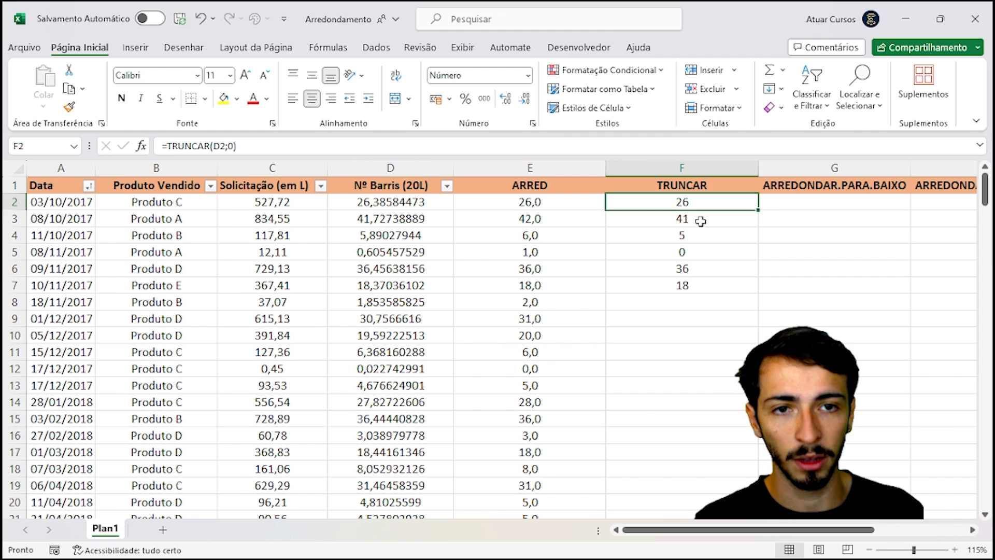
pyautogui.click(701, 220)
pyautogui.click(697, 236)
pyautogui.click(695, 253)
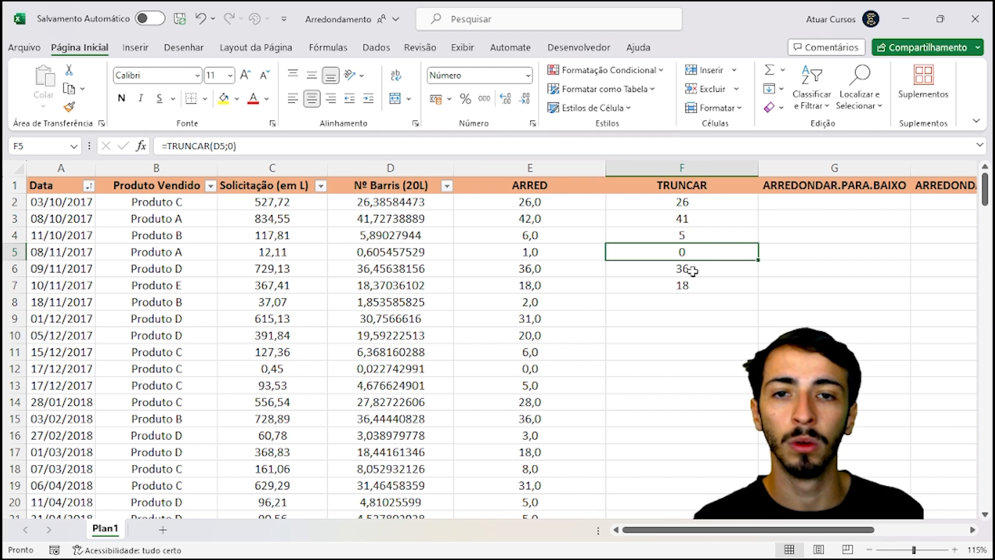
pyautogui.click(694, 269)
pyautogui.click(706, 284)
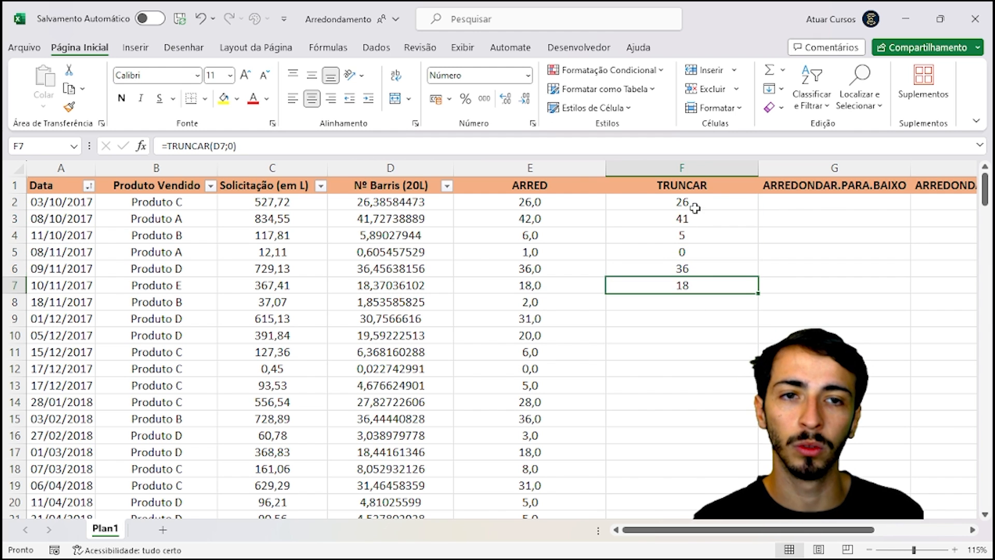
# - Return the number format of F2:F7 to one decimal place
pyautogui.moveTo(693, 205); pyautogui.dragTo(704, 285)
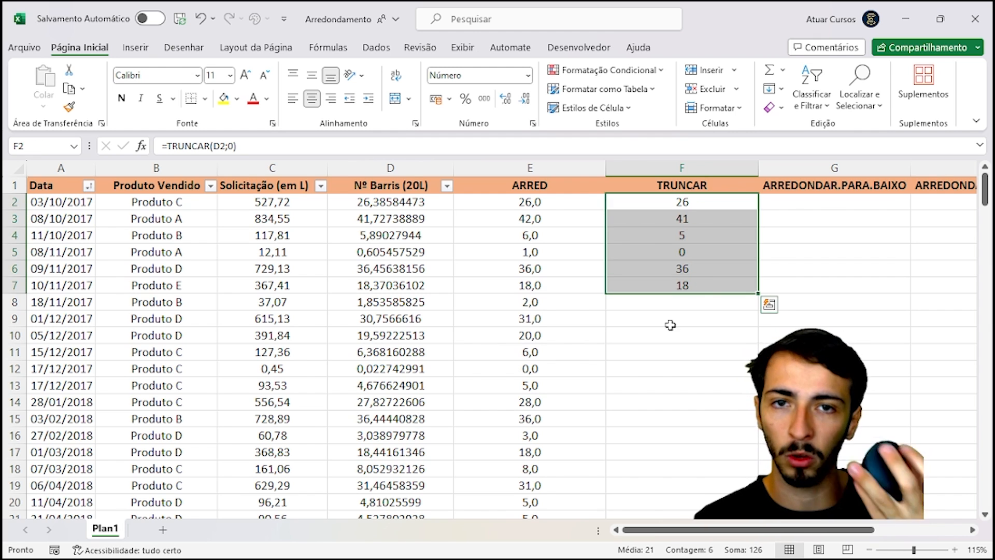
pyautogui.click(506, 99)
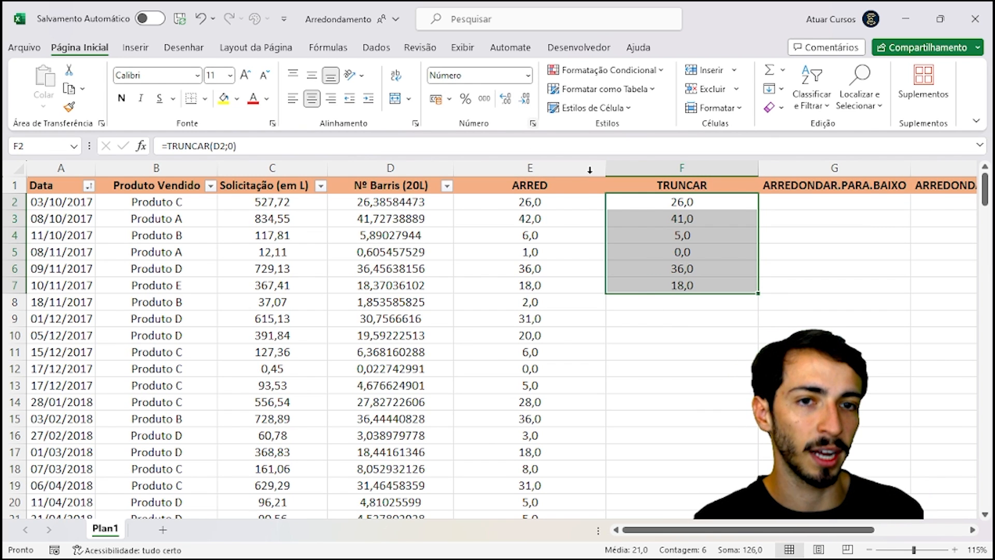
pyautogui.click(680, 236)
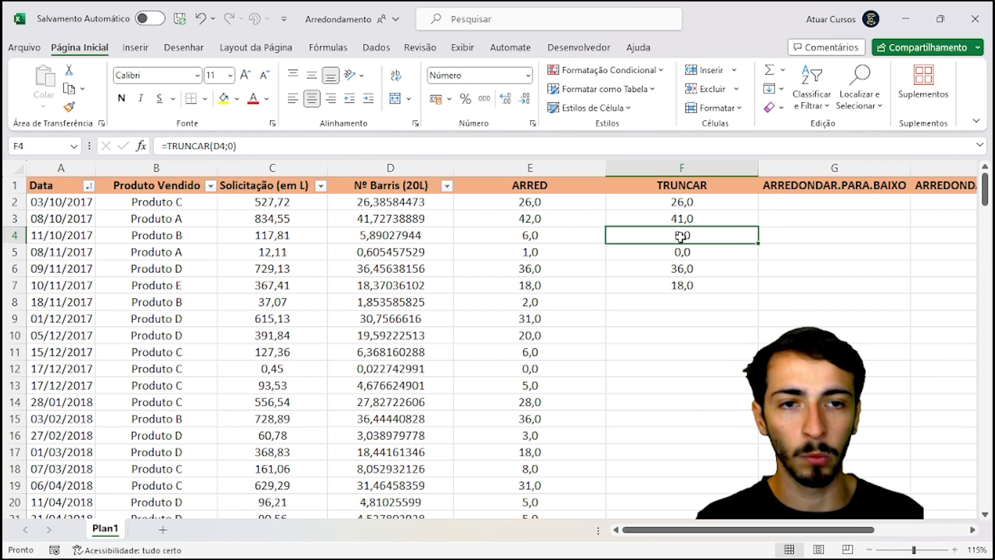
# - Change the formula in F2 to =TRUNCAR(D2;1) so the first barrel count is truncated to one decimal place
pyautogui.click(707, 203)
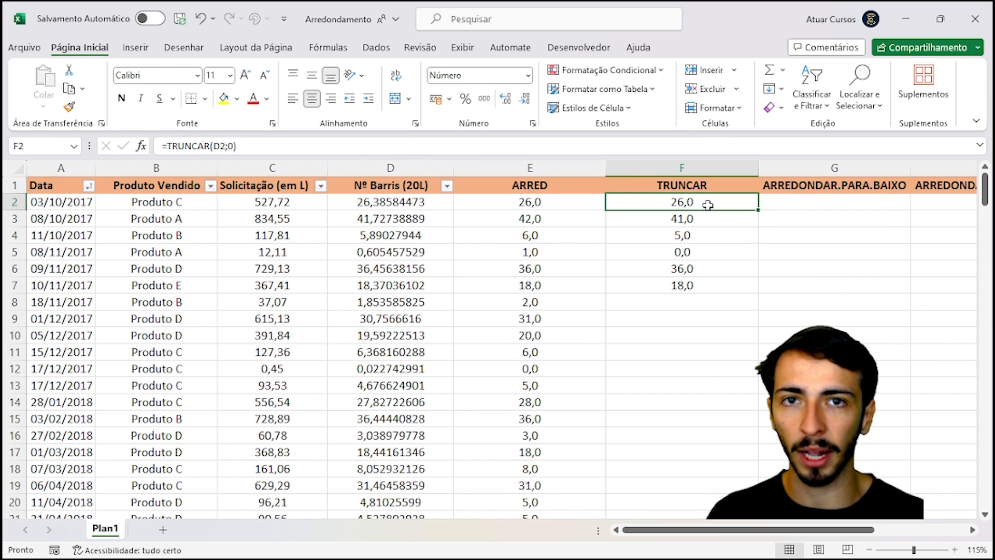
pyautogui.doubleClick(708, 204)
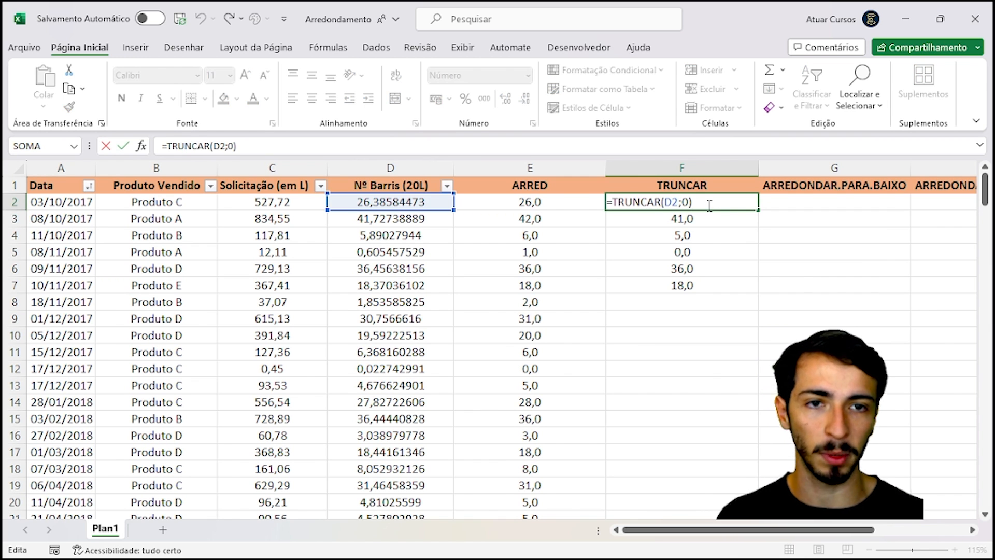
pyautogui.press('Left')
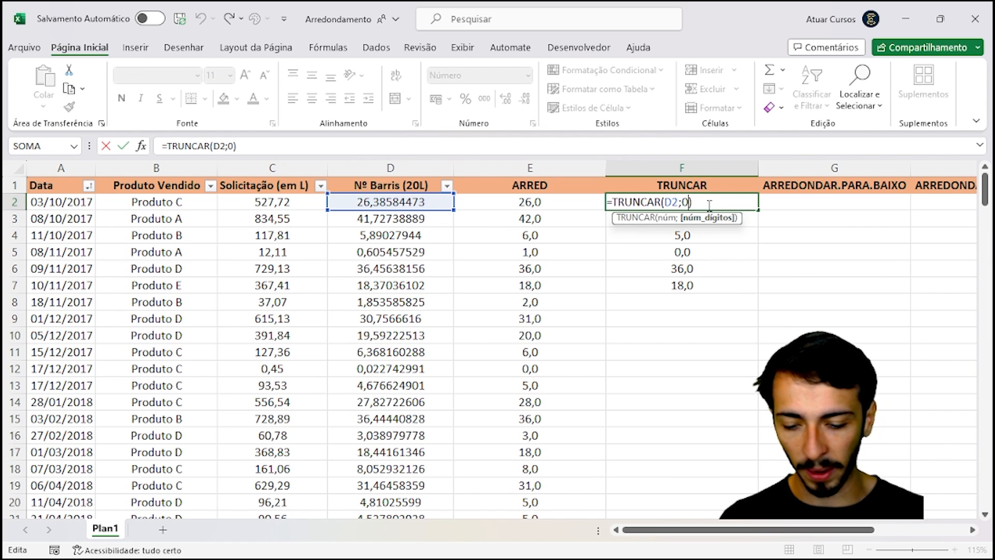
pyautogui.press('BackSpace')
pyautogui.write('1')
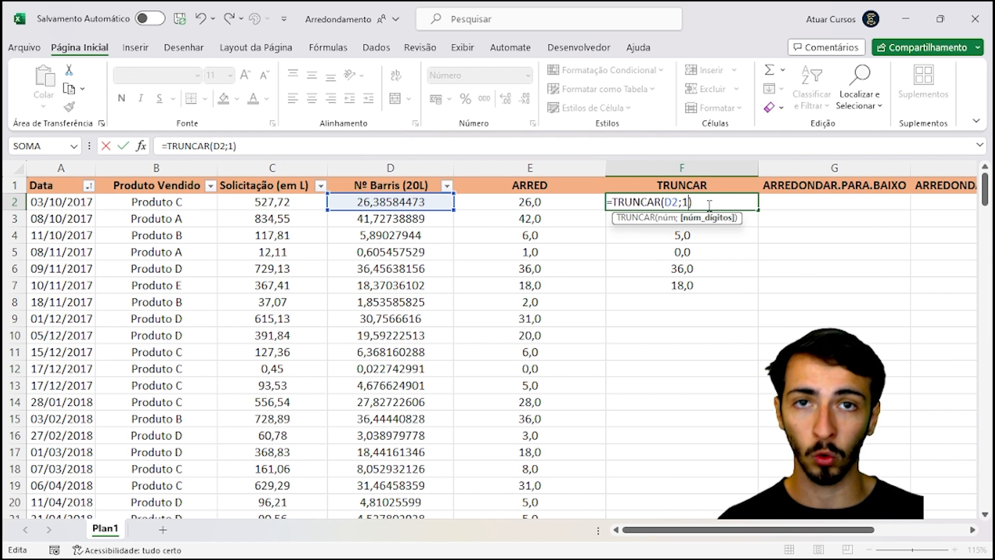
pyautogui.press('Return')
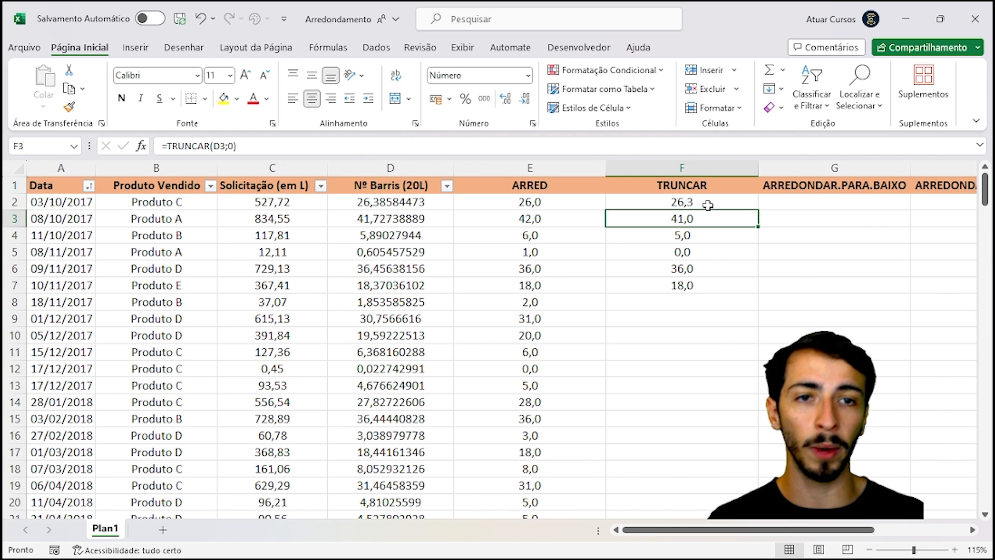
# - Copy the one-decimal TRUNCAR formula from F2 down through F7 and compare the results with the barrel counts in column D
pyautogui.click(698, 200)
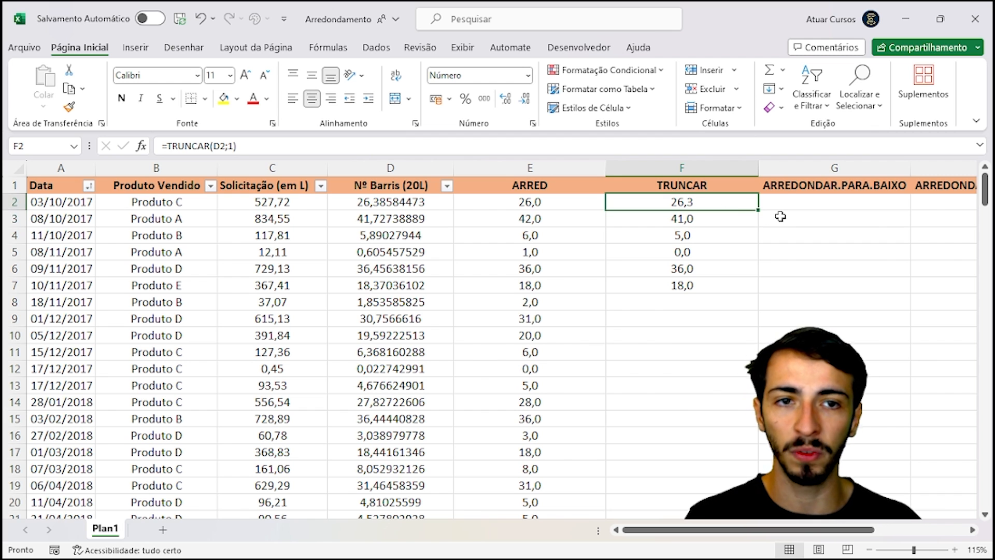
pyautogui.moveTo(759, 210); pyautogui.dragTo(754, 293)
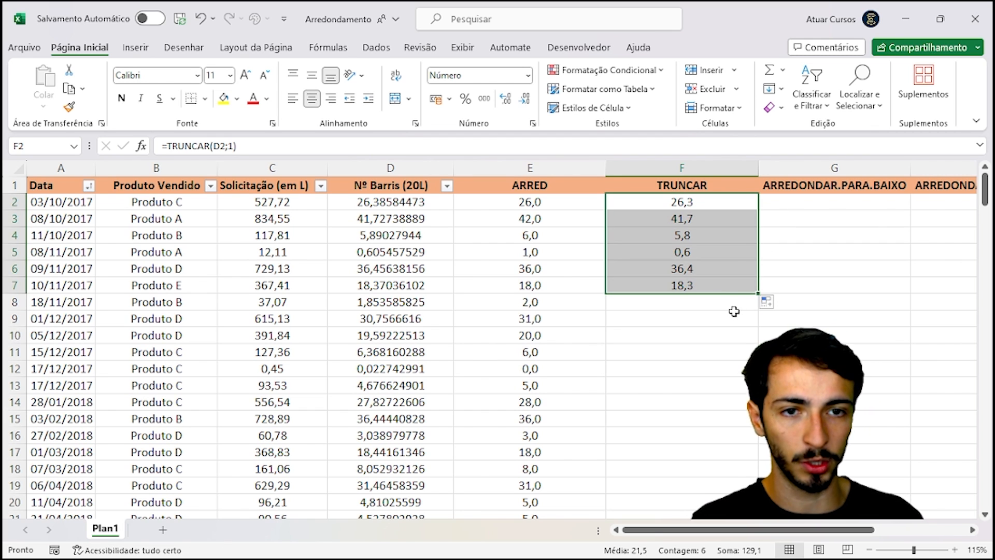
pyautogui.click(688, 220)
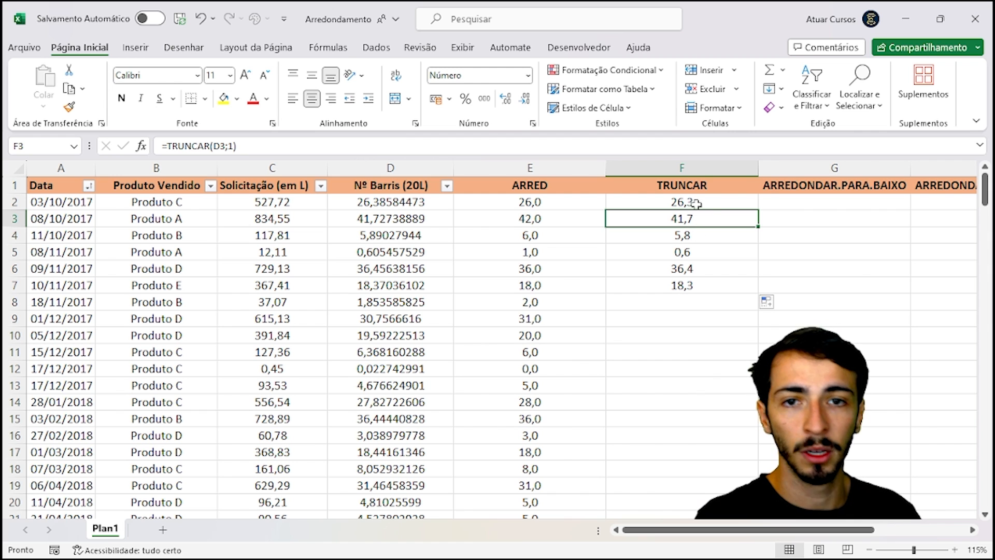
pyautogui.click(687, 234)
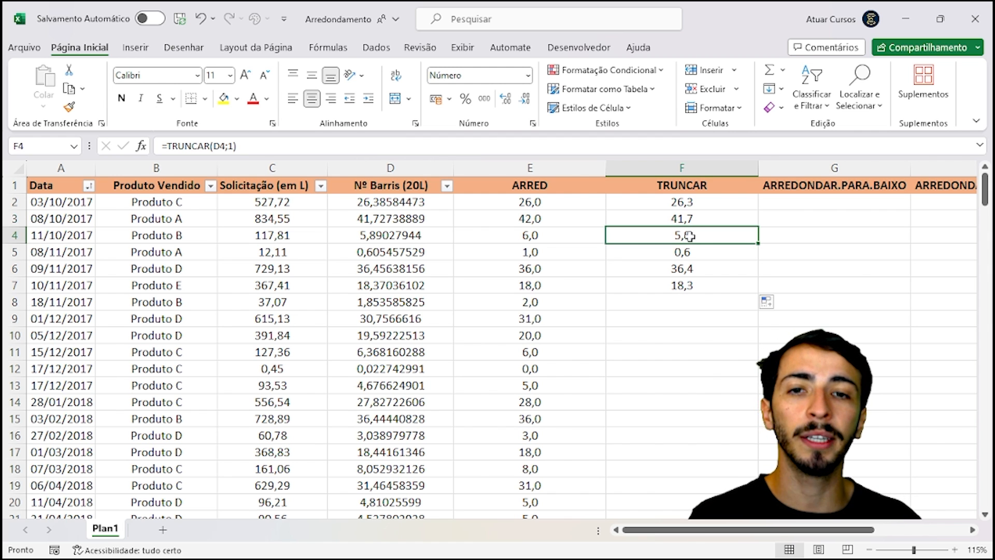
pyautogui.click(678, 253)
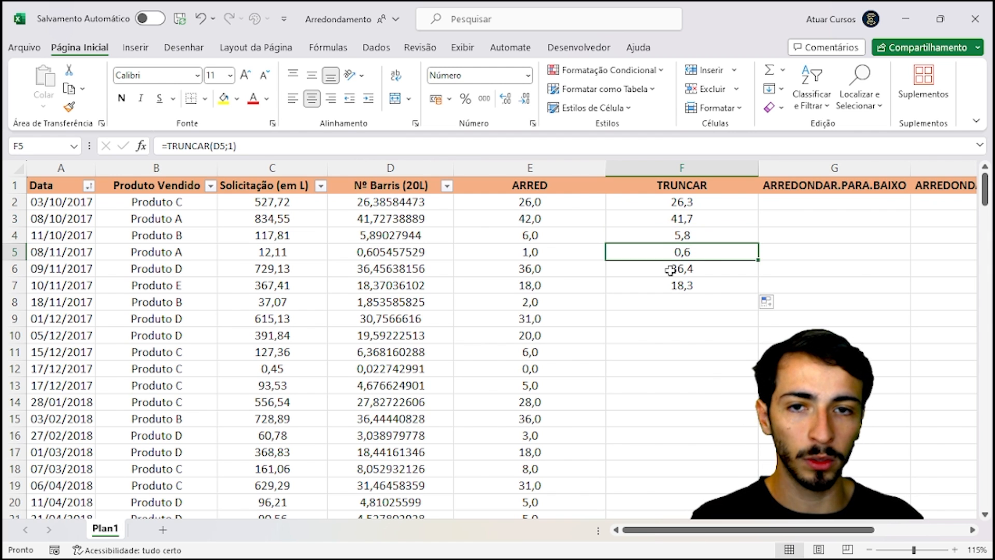
pyautogui.click(664, 270)
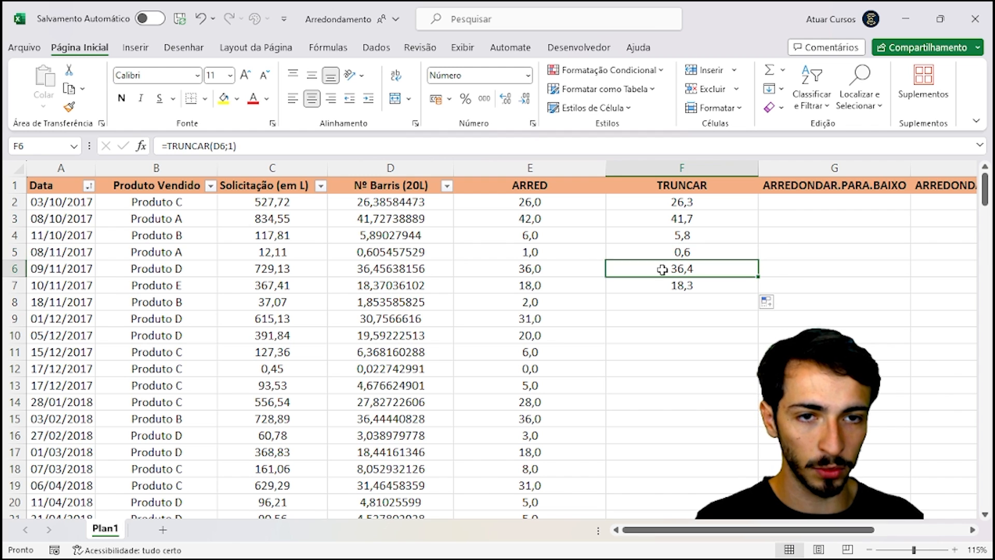
pyautogui.click(668, 289)
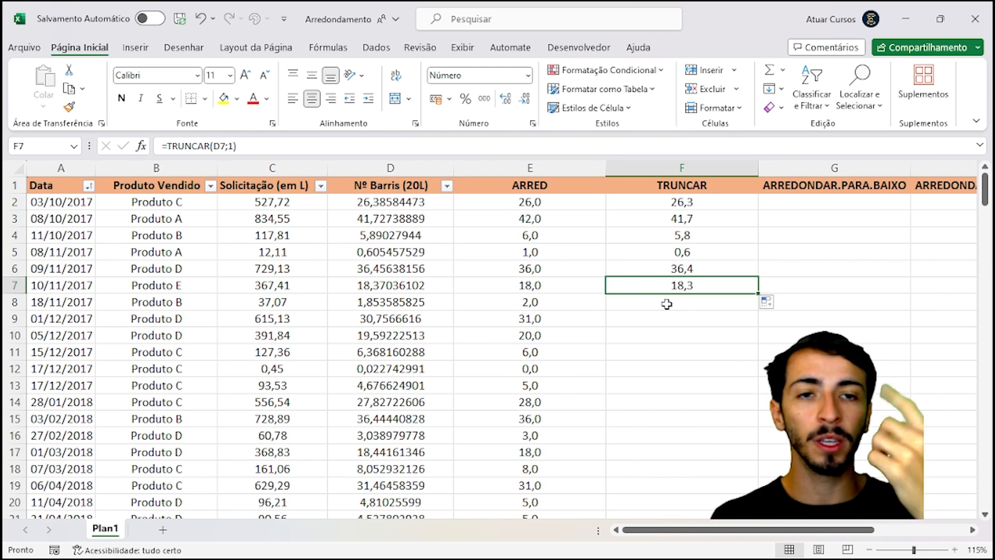
pyautogui.click(382, 223)
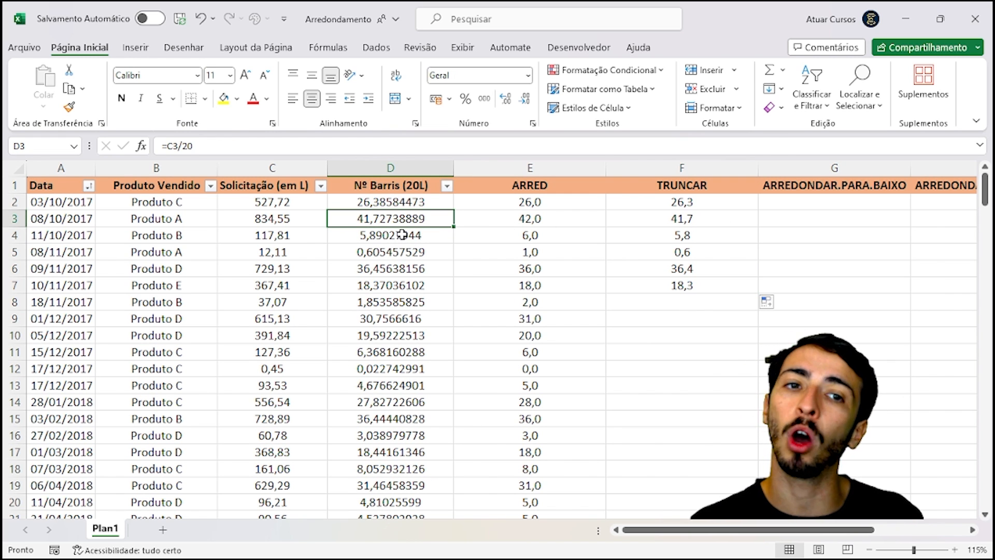
pyautogui.click(691, 236)
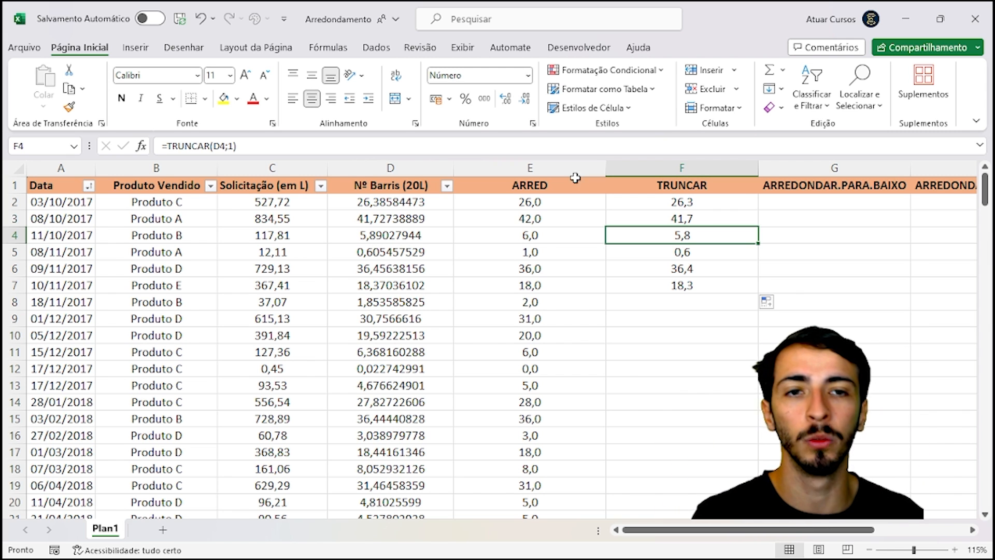
# - Fill the TRUNCAR formulas from F2:F7 down the remaining data rows of column F and check F8
pyautogui.moveTo(704, 201); pyautogui.dragTo(719, 285)
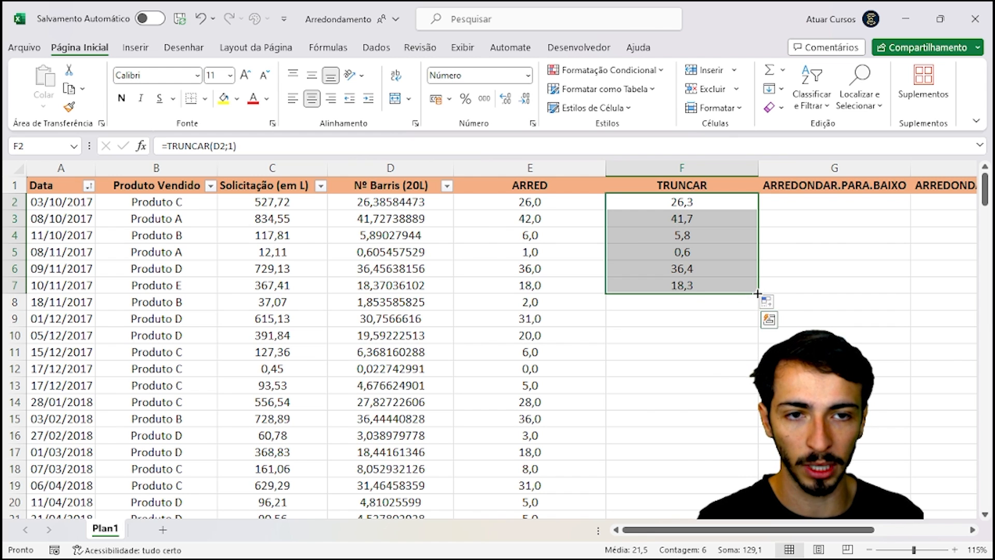
pyautogui.doubleClick(758, 293)
pyautogui.click(732, 302)
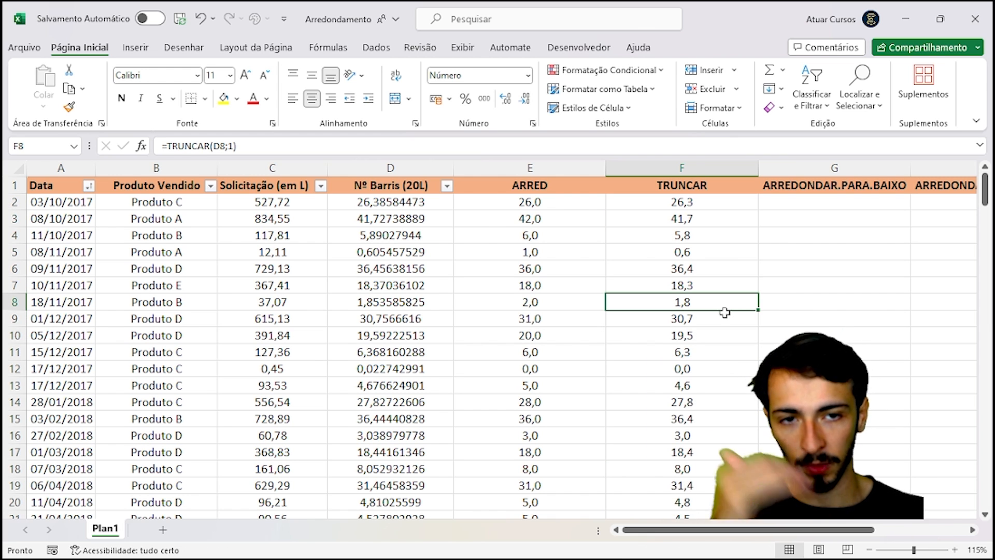
# - Enter =ARREDONDAR.PARA.BAIXO(D2;1) in G2 to round the first barrel count down to one decimal place
pyautogui.click(811, 202)
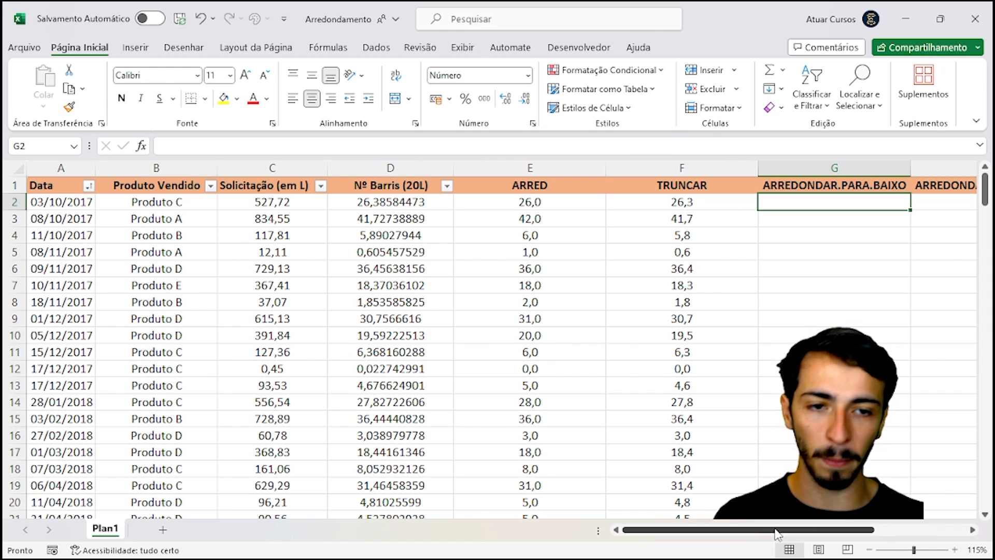
pyautogui.moveTo(693, 533); pyautogui.dragTo(731, 536)
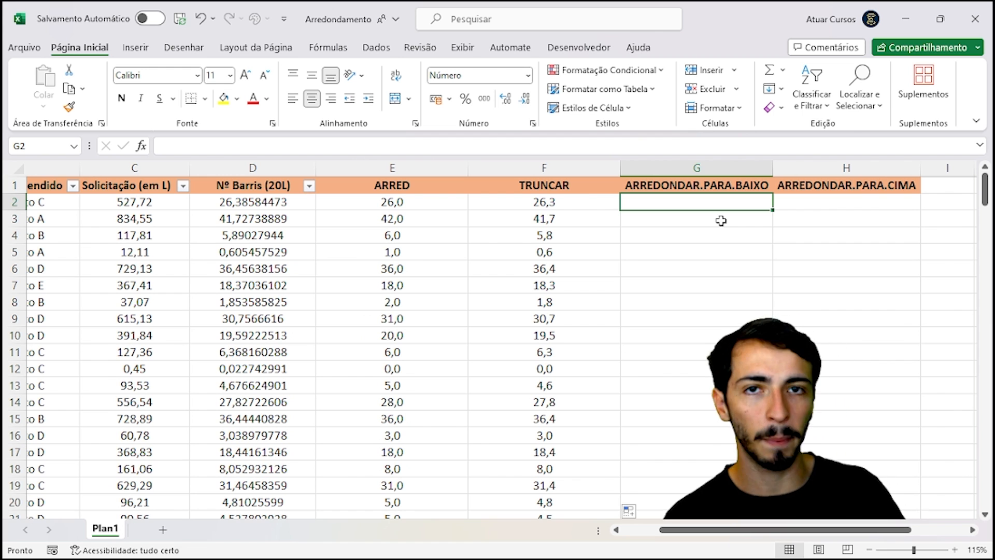
pyautogui.write('=')
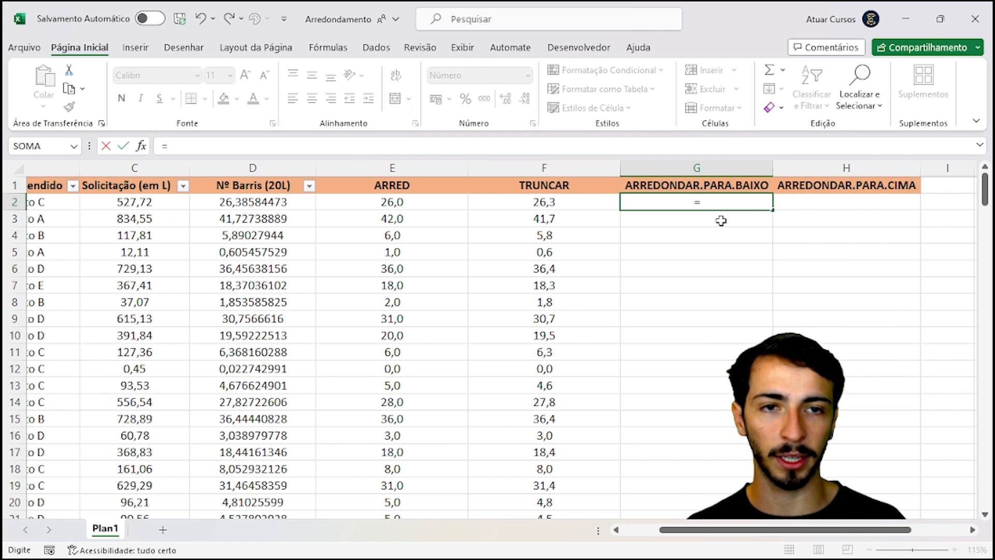
pyautogui.write('arredon')
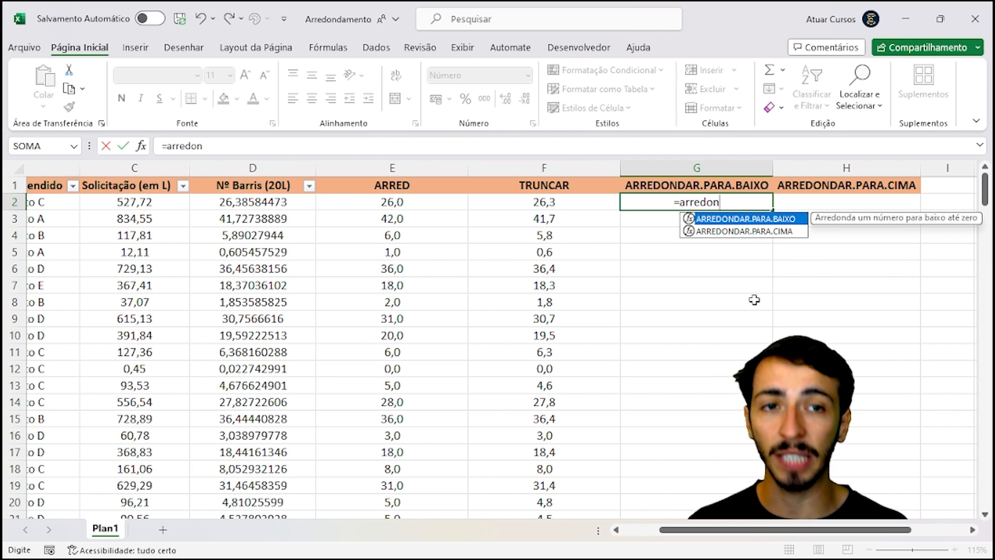
pyautogui.press('Tab')
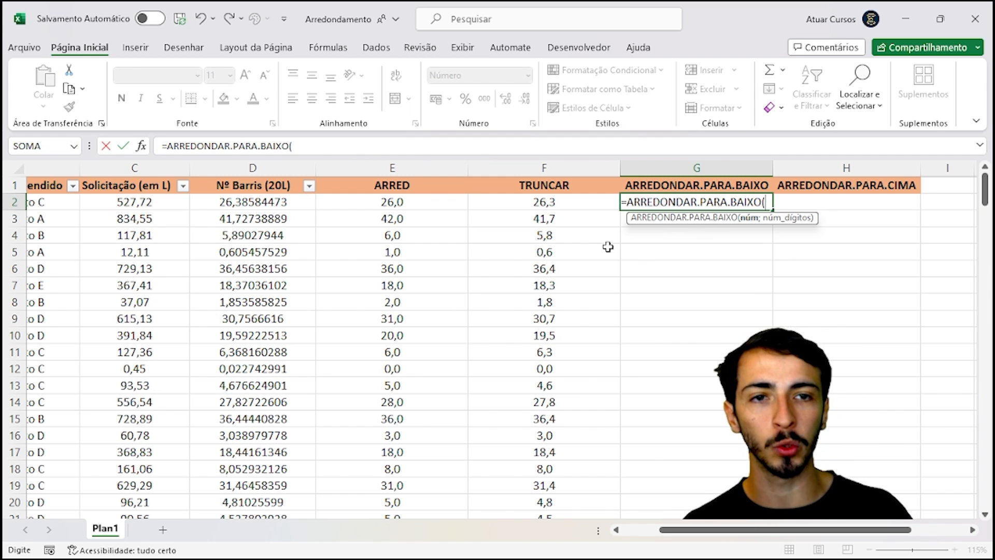
pyautogui.click(297, 202)
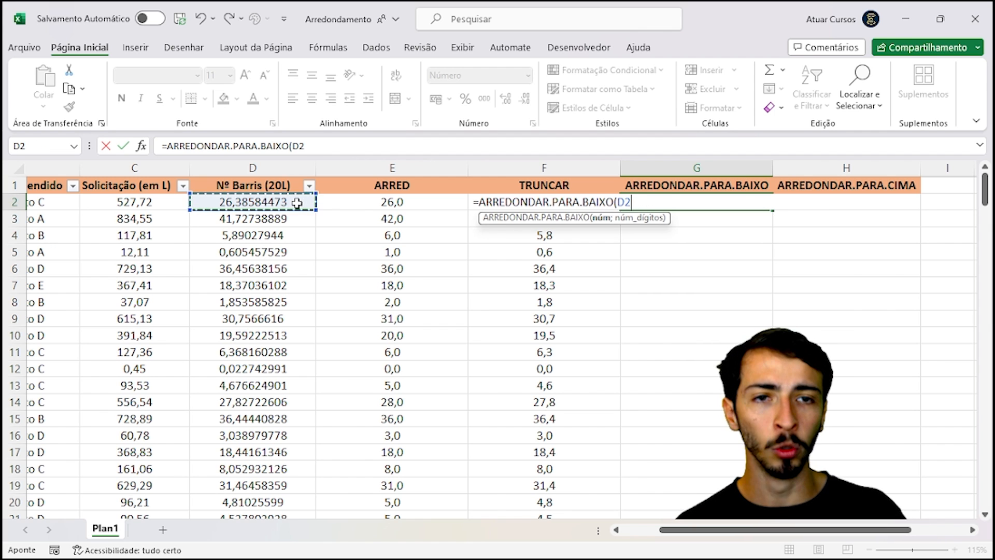
pyautogui.write(';')
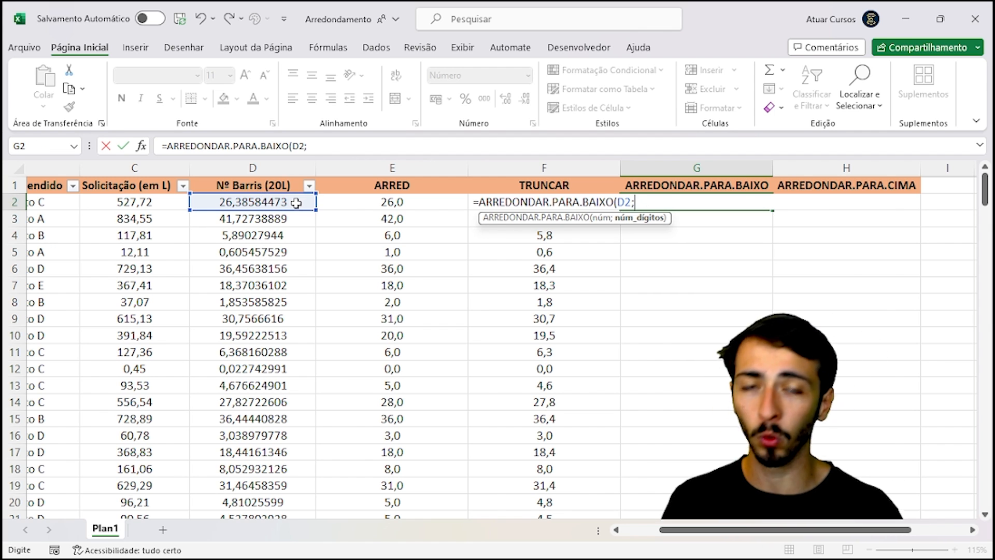
pyautogui.write('1')
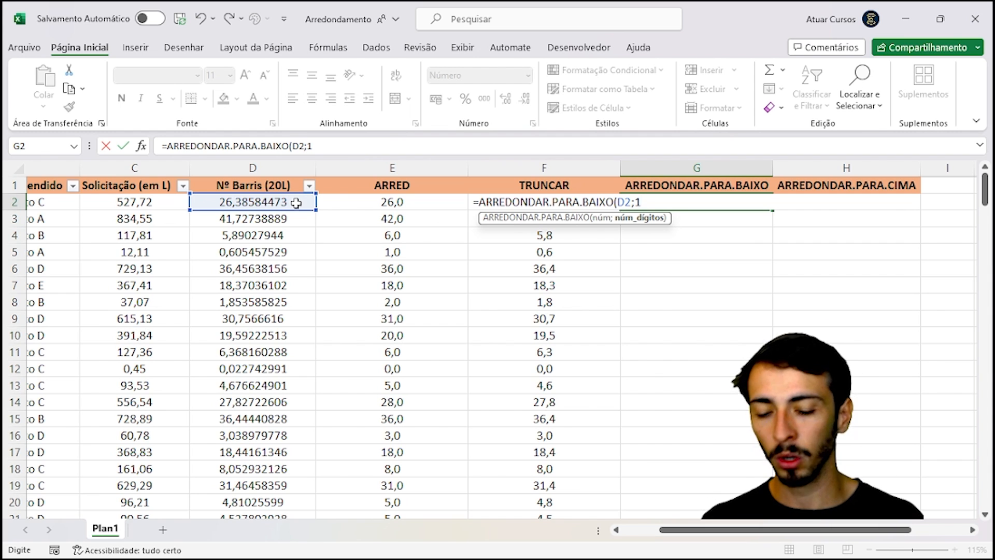
pyautogui.write(')')
pyautogui.press('Return')
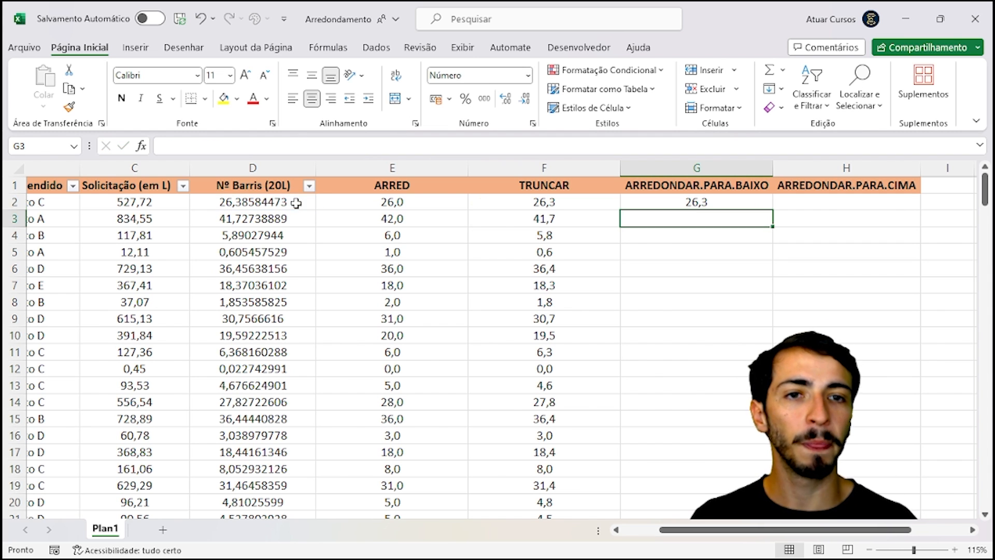
# - Copy the one-decimal ARREDONDAR.PARA.BAIXO formula from G2 down through G8 and compare the results with the barrel counts in column D
pyautogui.click(766, 205)
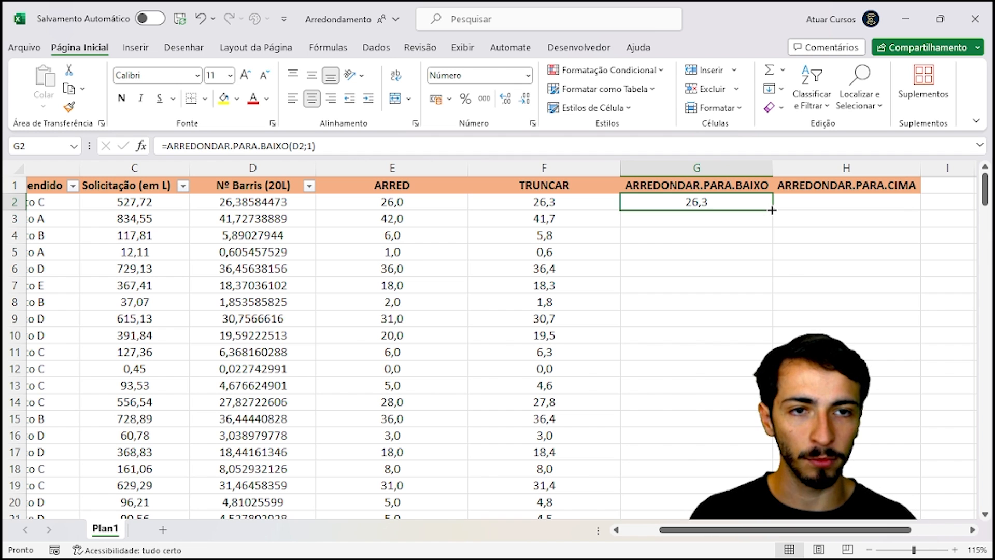
pyautogui.moveTo(772, 210); pyautogui.dragTo(775, 307)
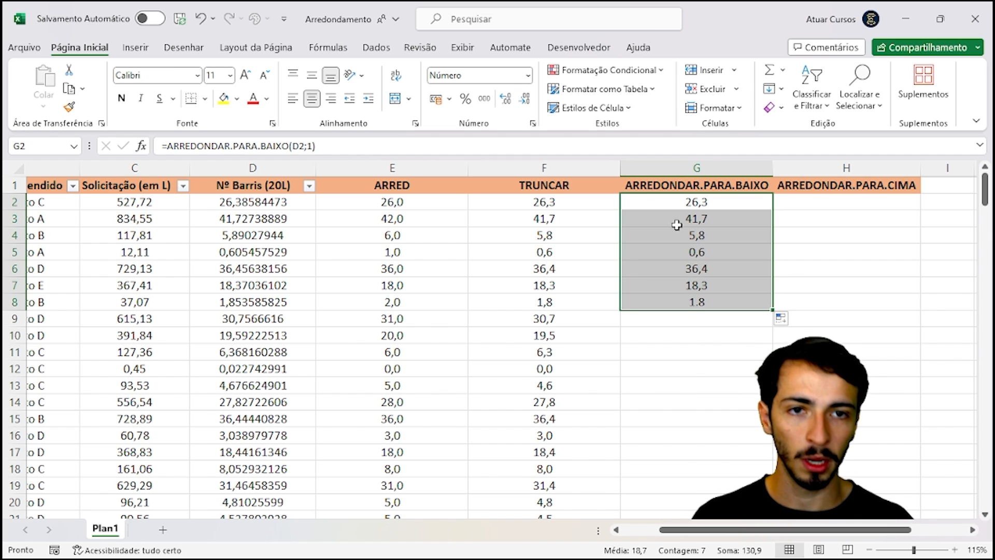
pyautogui.click(264, 207)
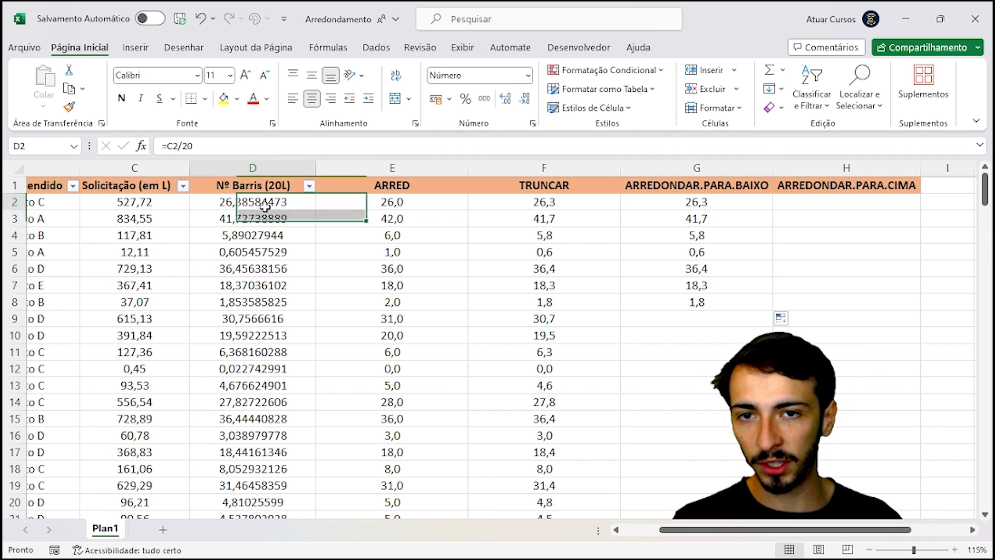
pyautogui.click(727, 202)
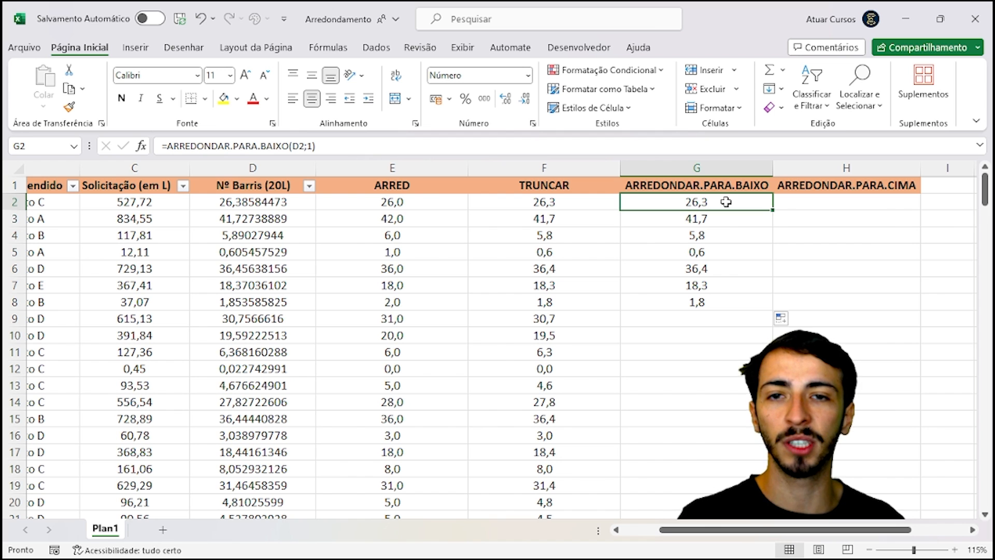
pyautogui.click(250, 218)
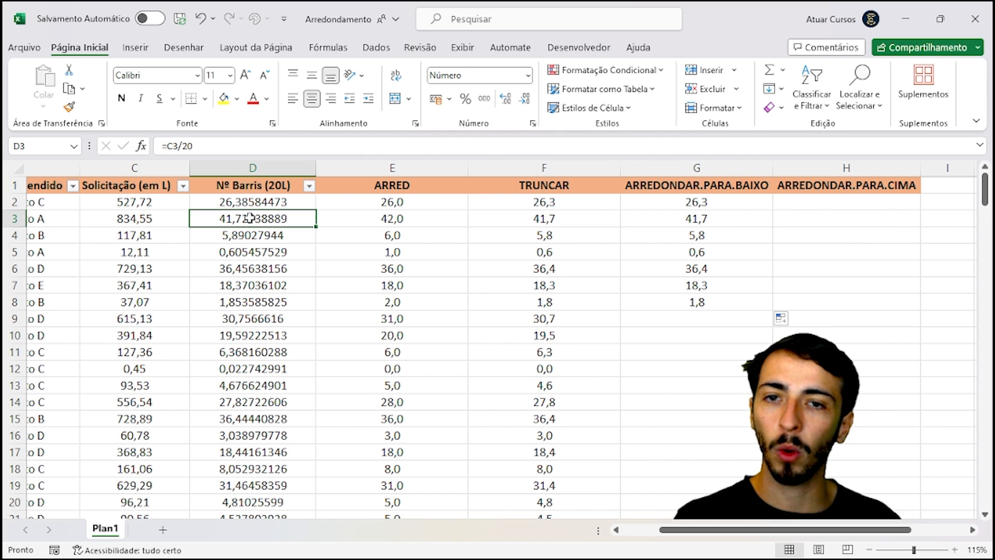
pyautogui.click(713, 225)
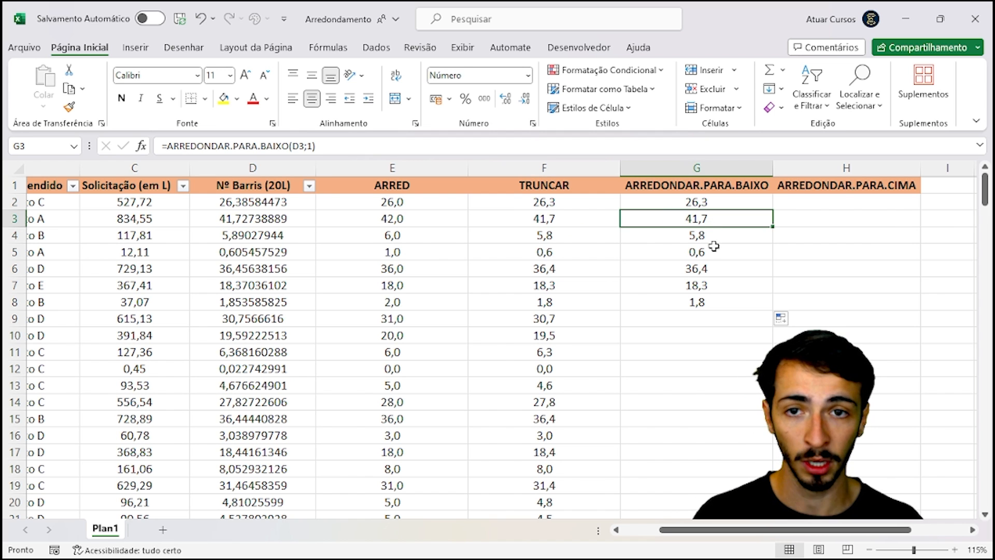
pyautogui.click(714, 251)
pyautogui.click(716, 233)
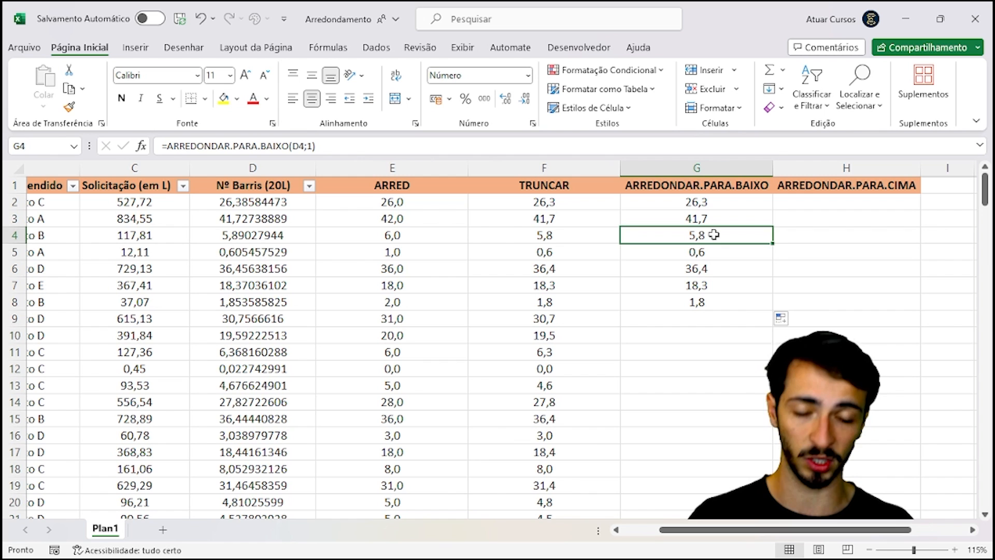
# - Change the formula in G2 to =ARREDONDAR.PARA.BAIXO(D2;0) so the barrel count is rounded down to a whole number
pyautogui.click(716, 202)
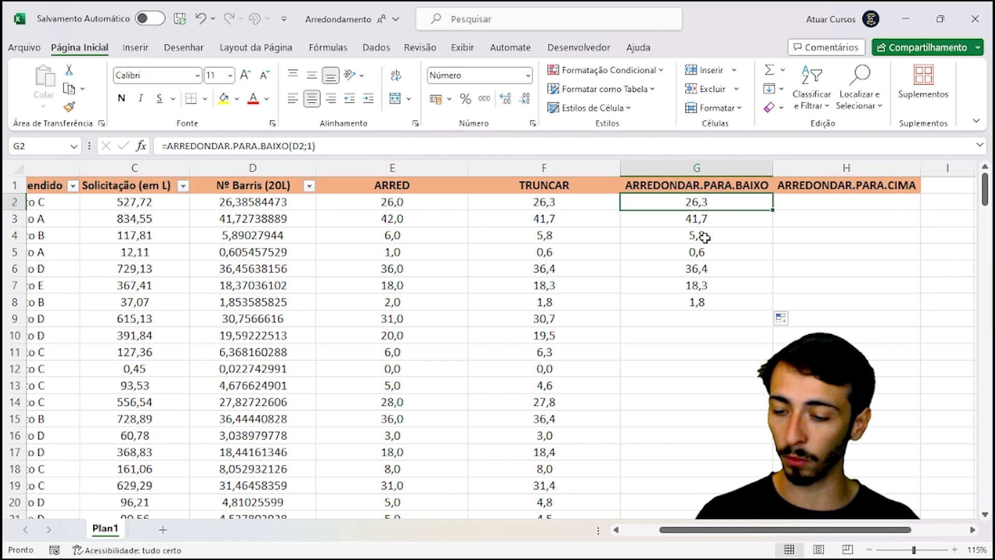
pyautogui.press('F2')
pyautogui.press('Left')
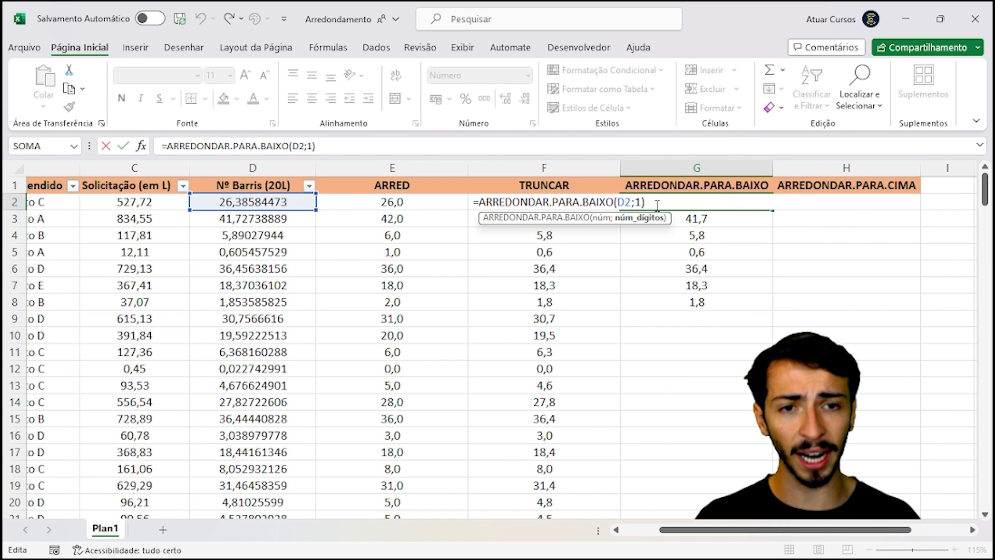
pyautogui.press('BackSpace')
pyautogui.write('0')
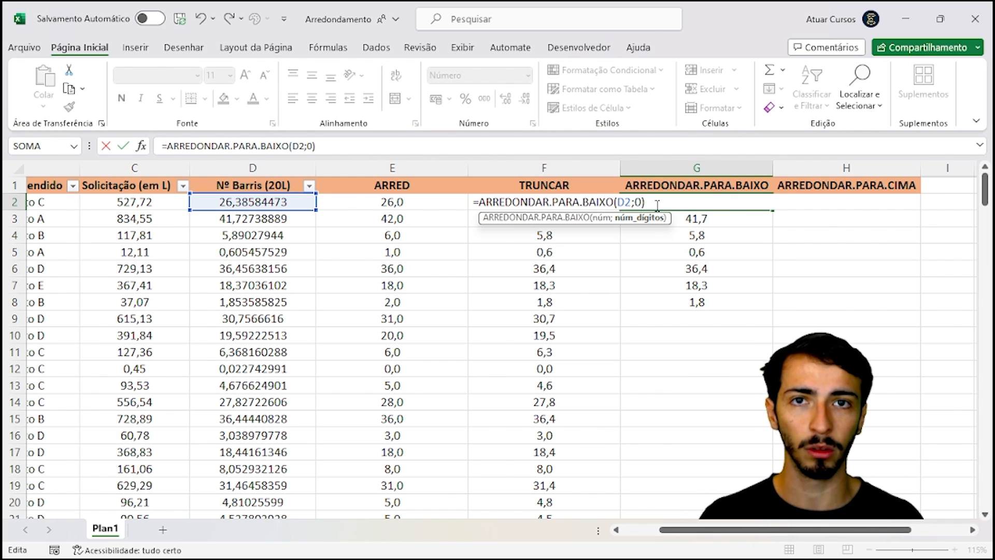
pyautogui.press('Return')
# - Copy the zero-decimal ARREDONDAR.PARA.BAIXO formula from G2 down through G8 and check G2 and G3 against D2 and D3
pyautogui.click(657, 202)
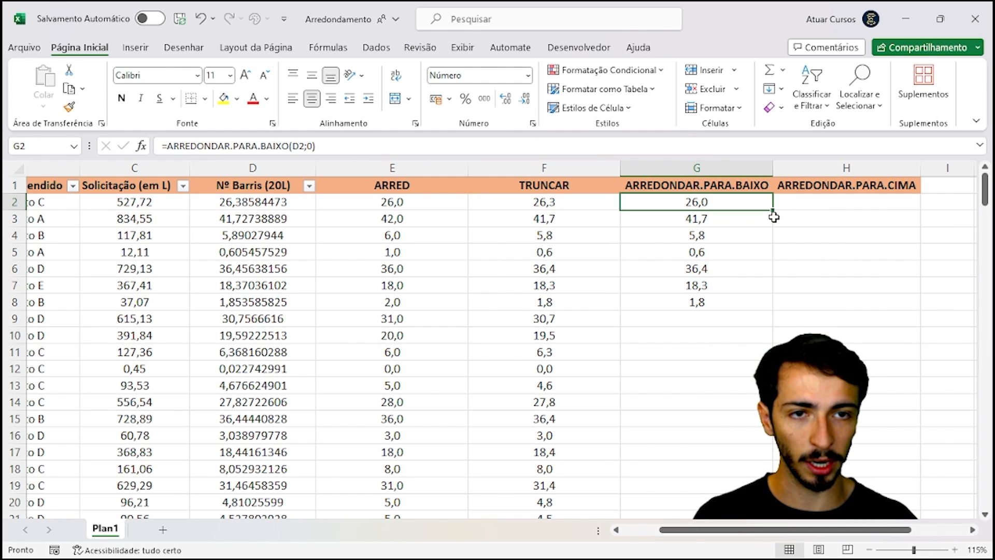
pyautogui.moveTo(772, 211); pyautogui.dragTo(762, 303)
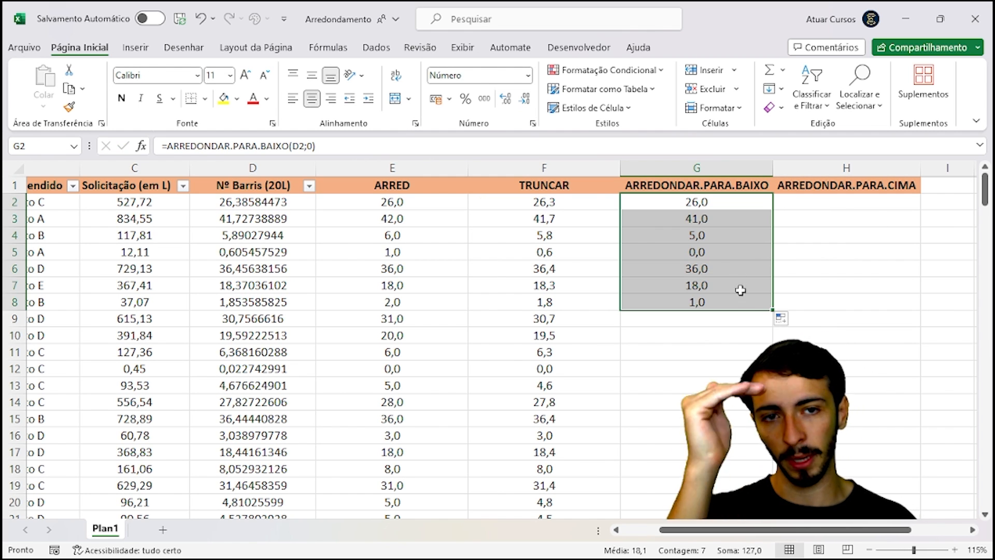
pyautogui.click(246, 207)
pyautogui.click(733, 202)
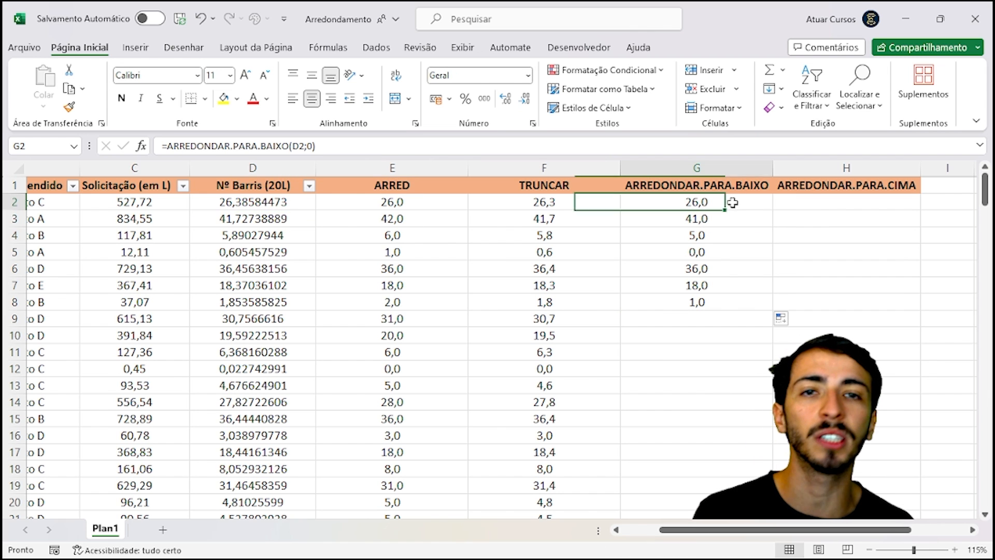
pyautogui.click(262, 223)
pyautogui.click(719, 221)
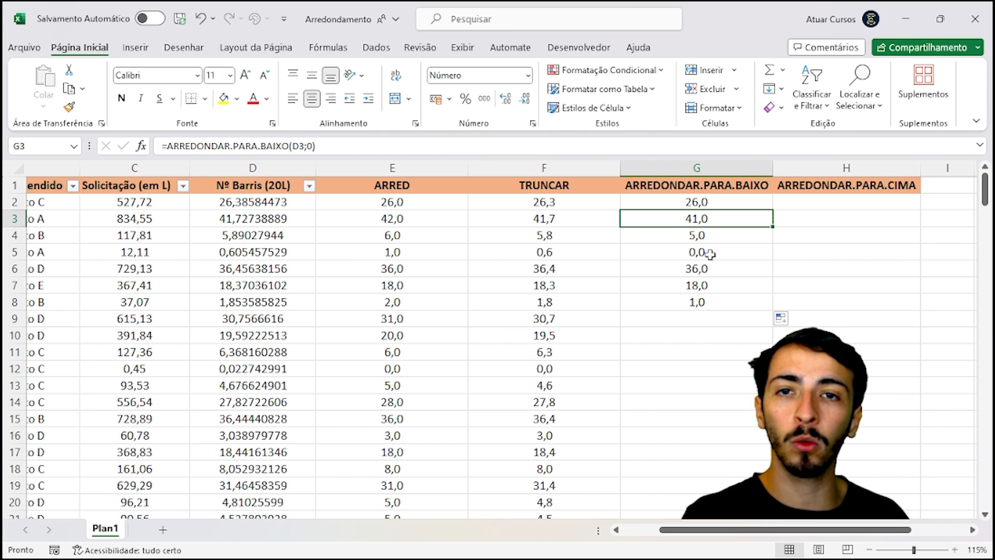
# - Compare the ARRED and ARREDONDAR.PARA.BAIXO results with the barrel counts in rows 3 and 4, and check the TRUNCAR result in F4
pyautogui.click(378, 183)
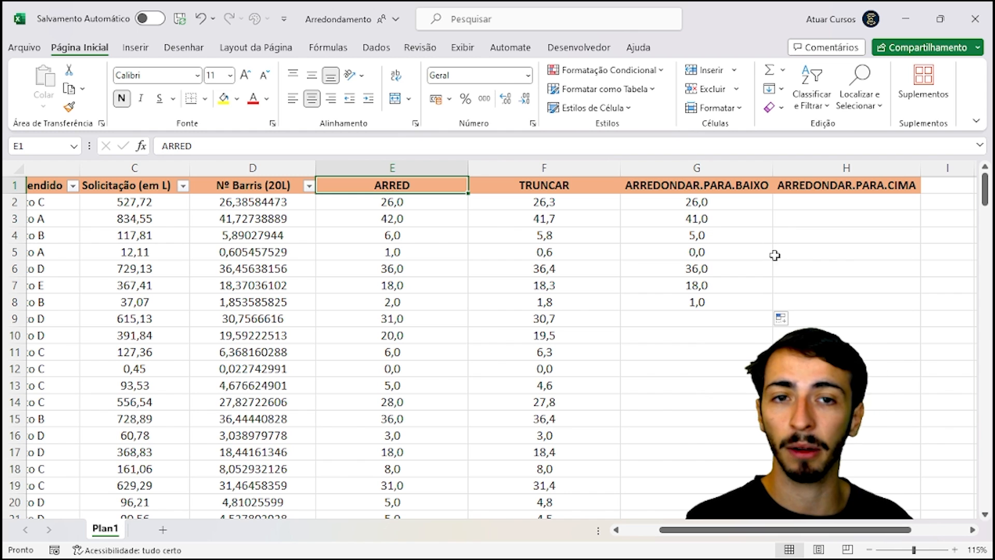
pyautogui.click(268, 223)
pyautogui.click(446, 220)
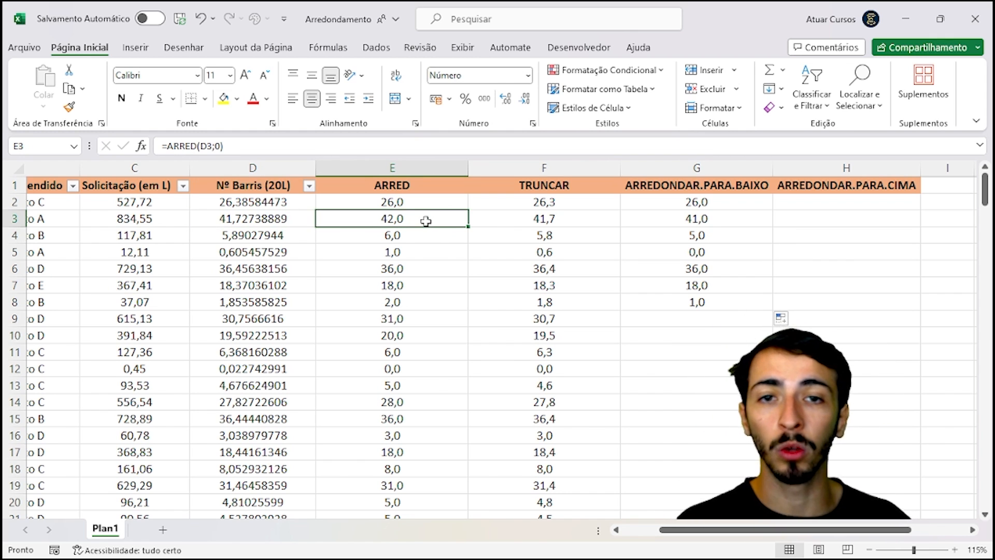
pyautogui.click(705, 219)
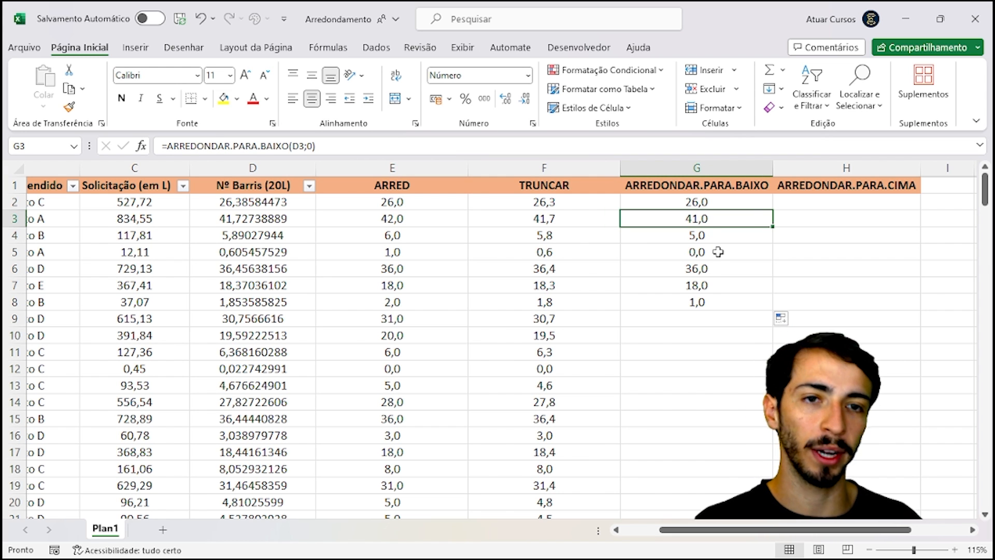
pyautogui.click(259, 239)
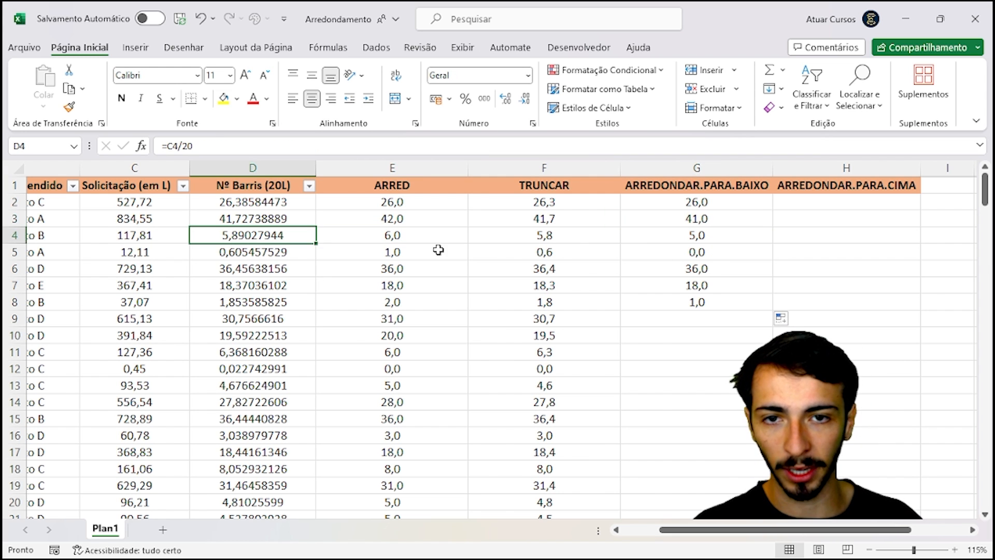
pyautogui.click(407, 233)
pyautogui.click(693, 240)
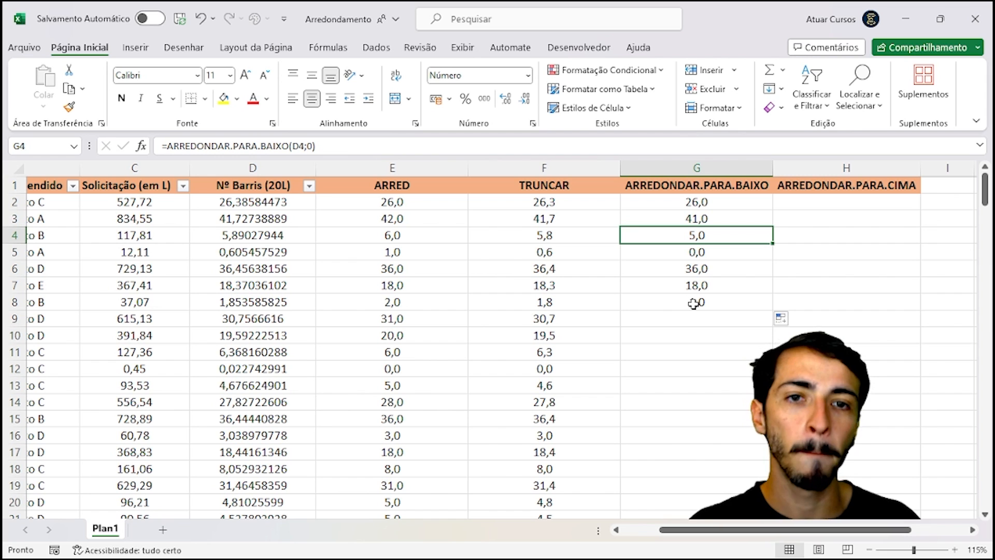
pyautogui.click(577, 232)
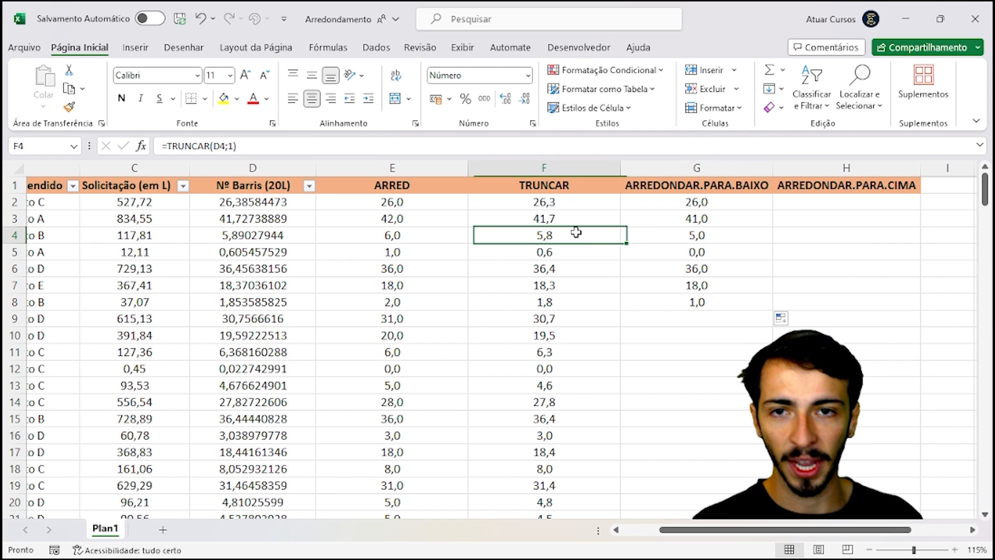
# - Fill the ARREDONDAR.PARA.BAIXO formulas from G2:G8 down the remaining data rows of column G and check G4
pyautogui.moveTo(705, 203); pyautogui.dragTo(736, 298)
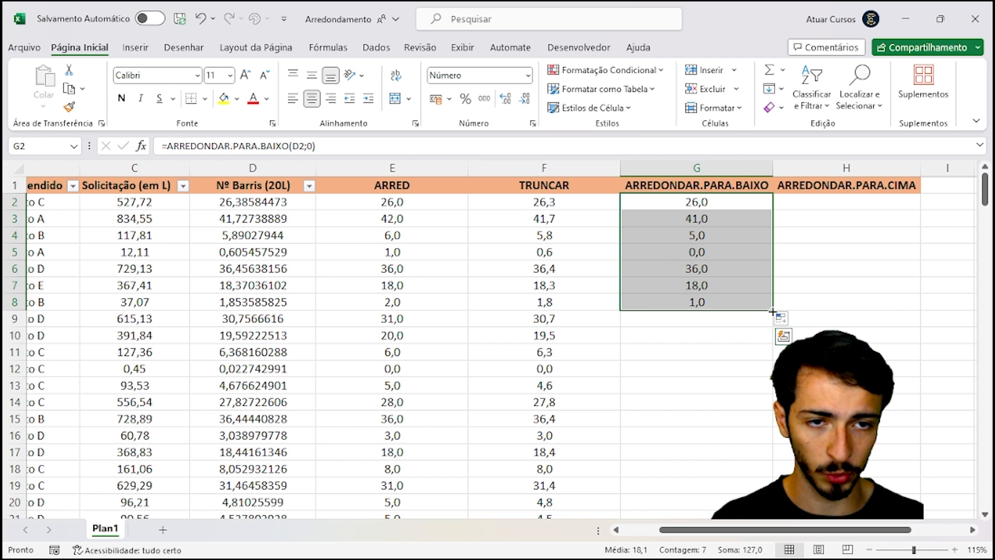
pyautogui.doubleClick(772, 311)
pyautogui.click(747, 235)
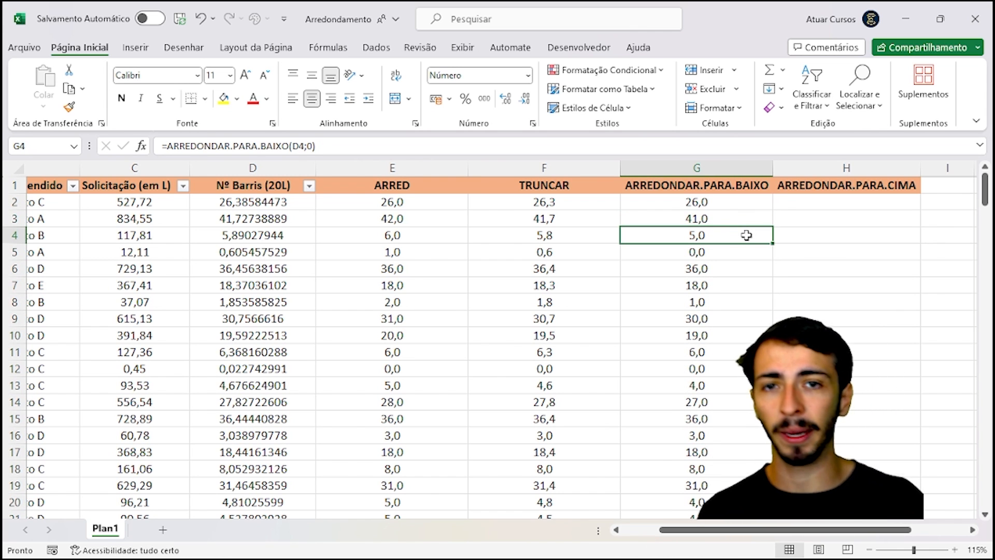
# - Enter =ARREDONDAR.PARA.CIMA(D2;1) in H2 to round the barrel count up to one decimal place
pyautogui.click(869, 203)
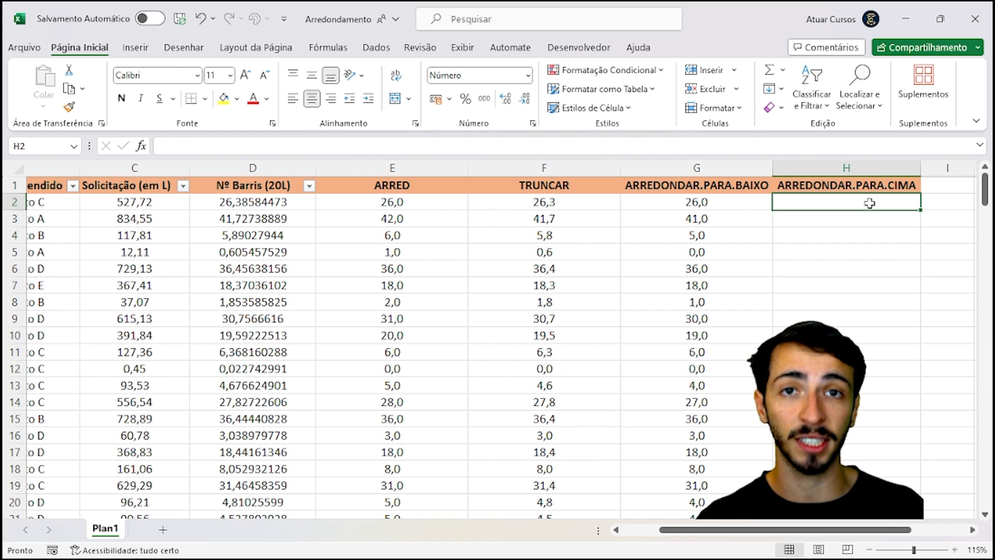
pyautogui.write('=arredon')
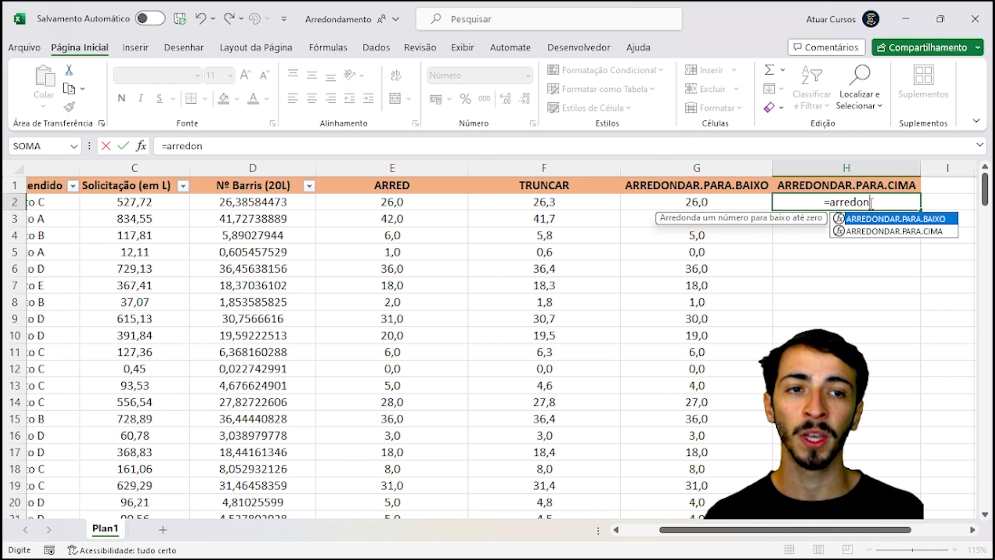
pyautogui.press('Down')
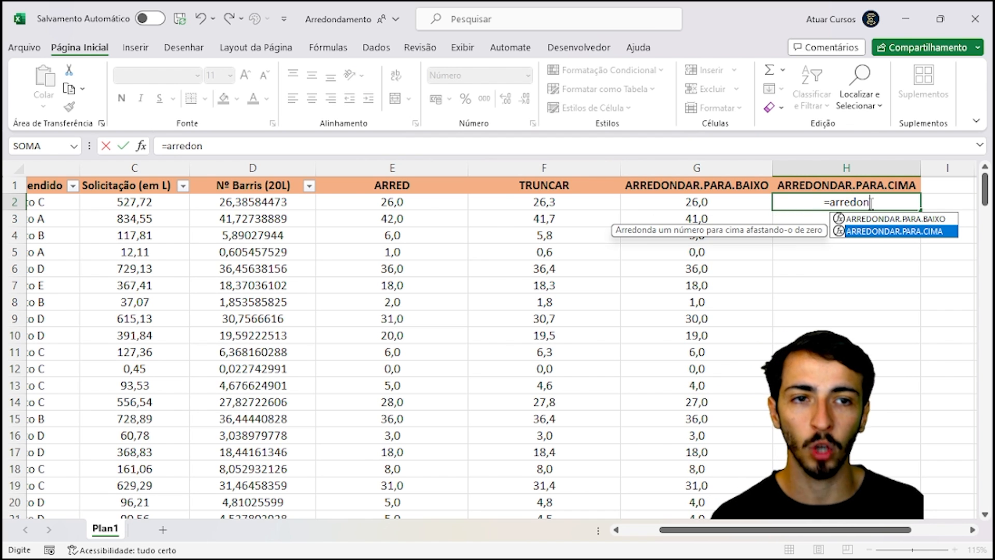
pyautogui.press('Up')
pyautogui.press('Down')
pyautogui.press('Up')
pyautogui.press('Down')
pyautogui.press('Up')
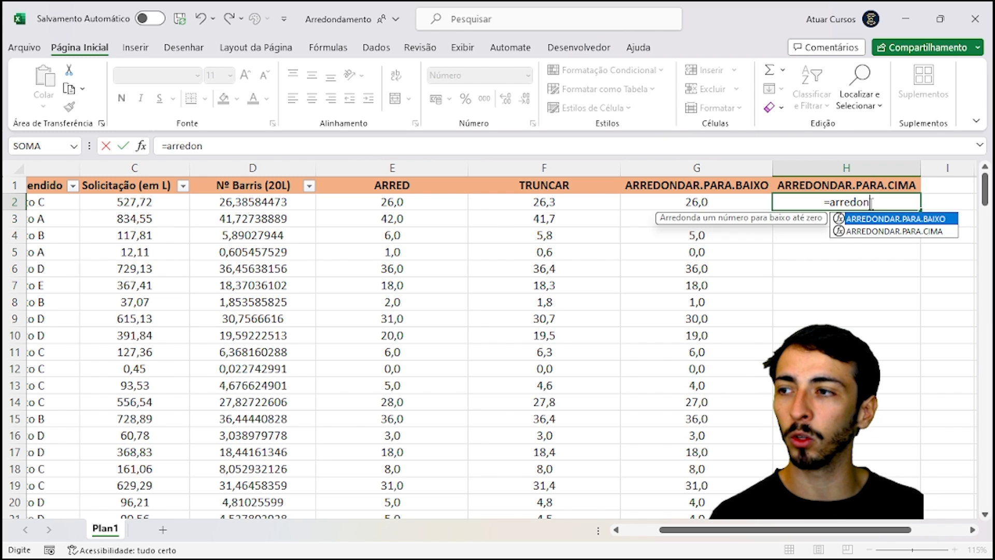
pyautogui.press('Down')
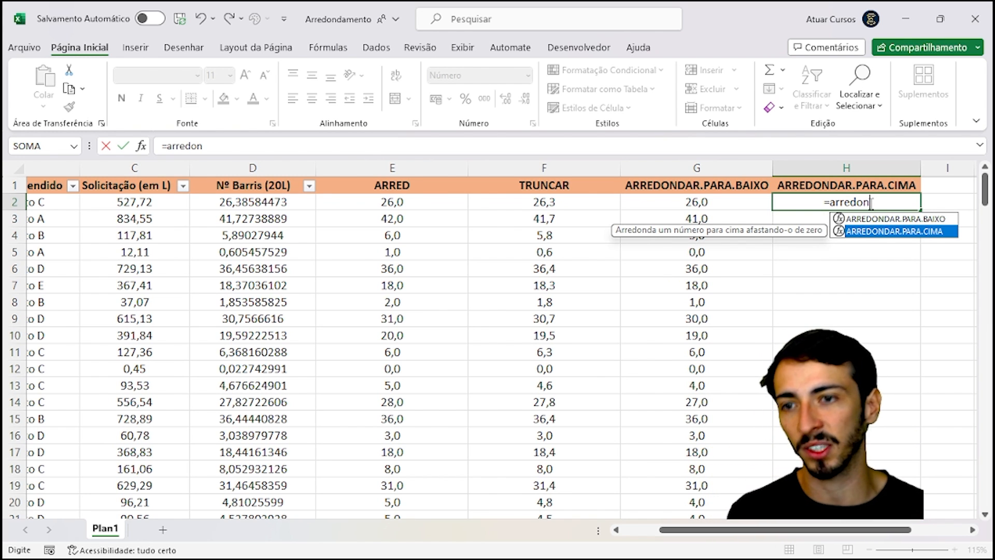
pyautogui.press('Tab')
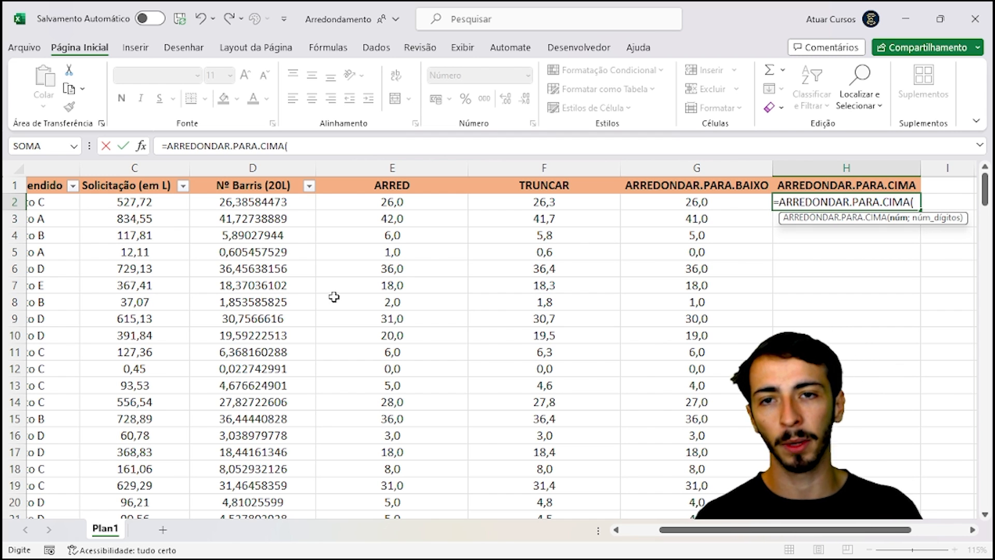
pyautogui.click(293, 204)
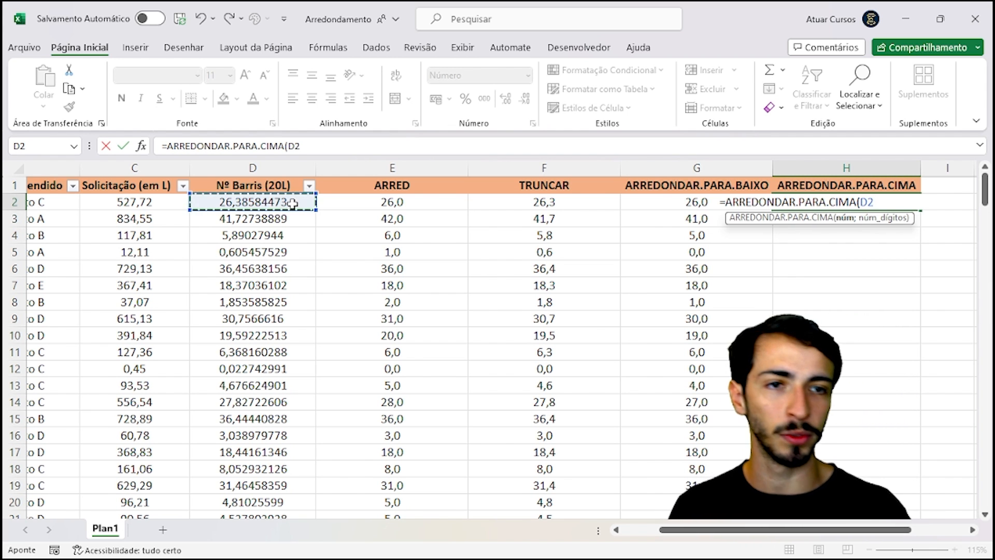
pyautogui.write(';')
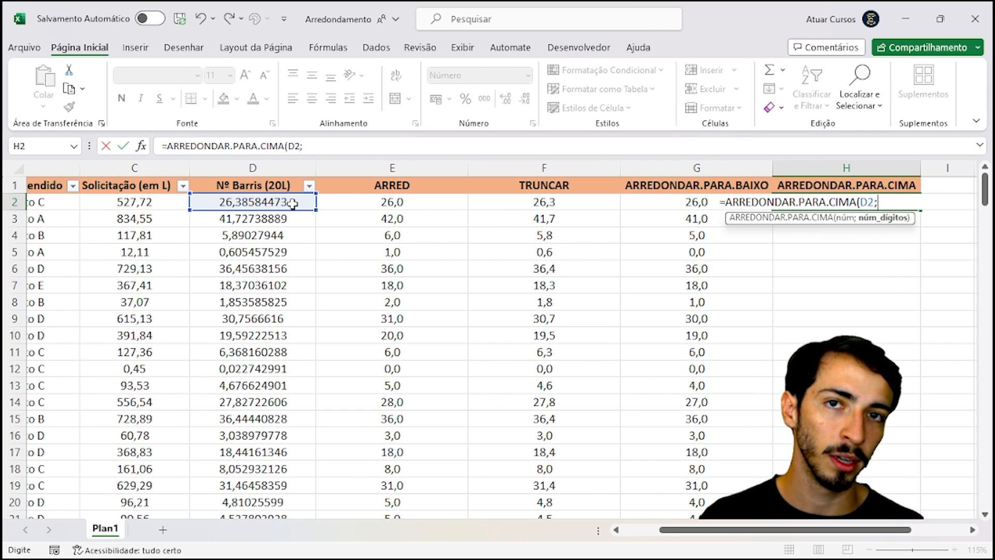
pyautogui.write('1)')
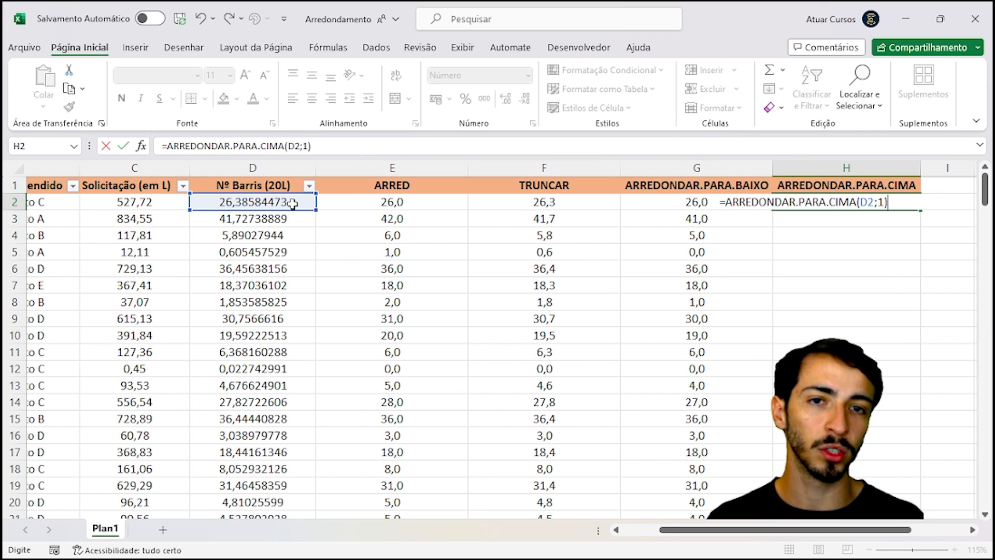
pyautogui.press('Return')
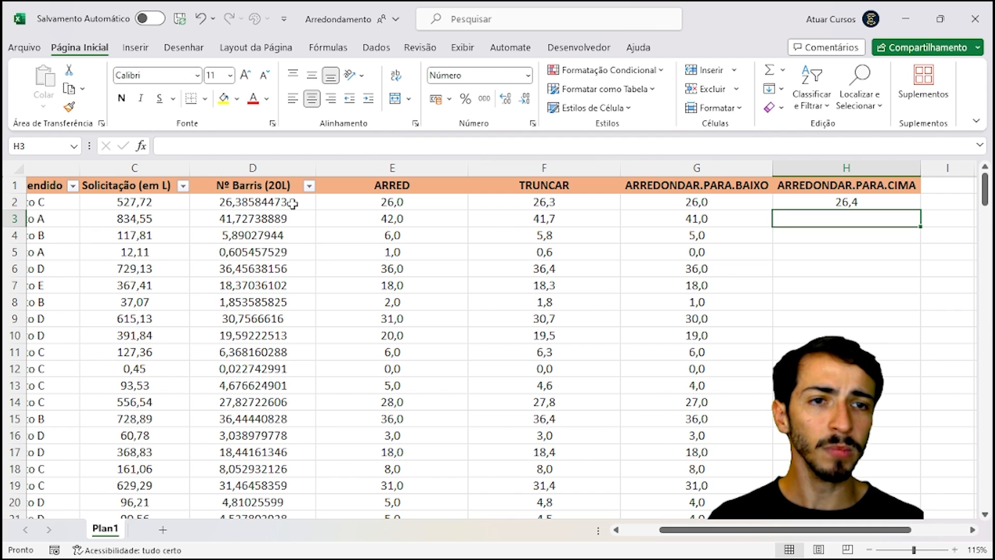
# - Copy the one-decimal ARREDONDAR.PARA.CIMA formula from H2 down through H9 and compare rows 3 and 4 with the barrel counts and ARRED results
pyautogui.press('Up')
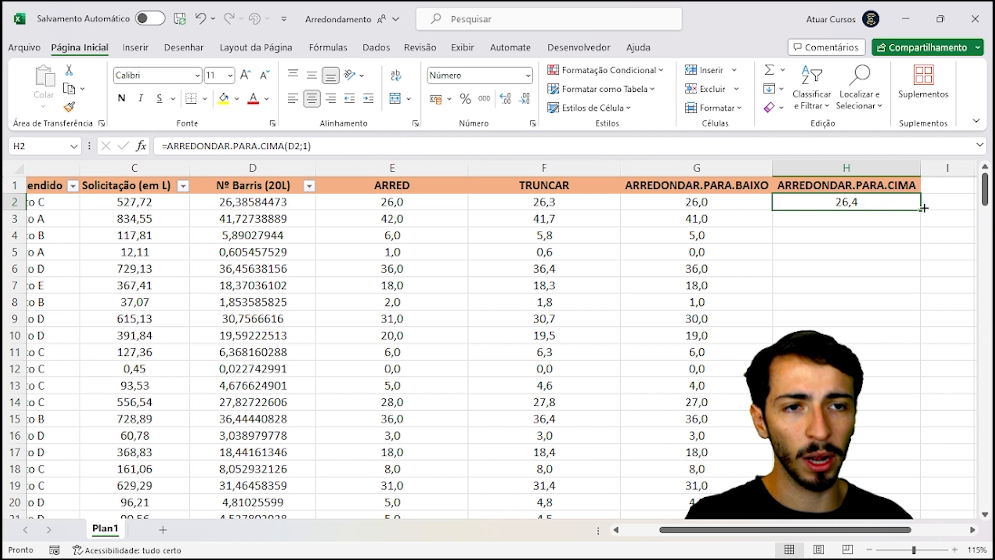
pyautogui.moveTo(921, 211); pyautogui.dragTo(920, 325)
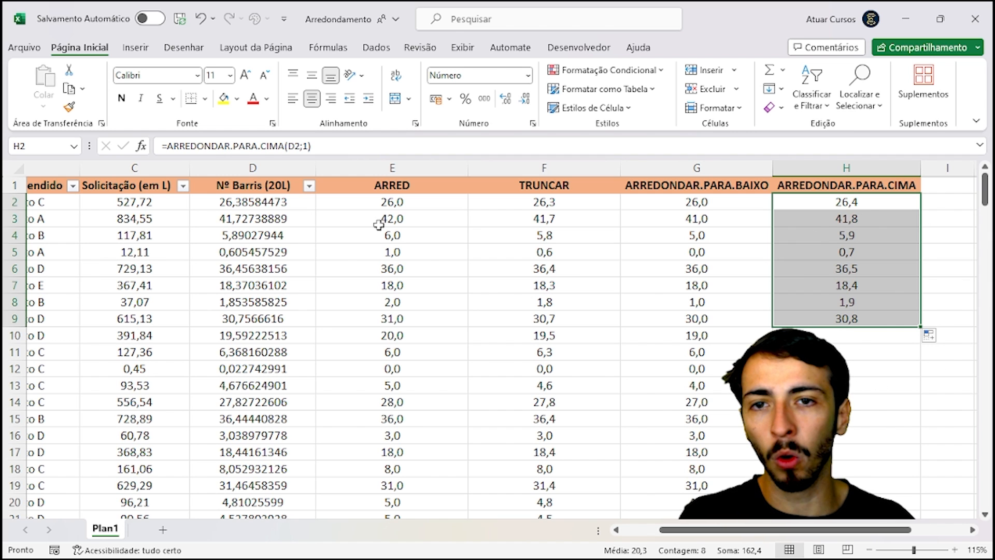
pyautogui.click(870, 202)
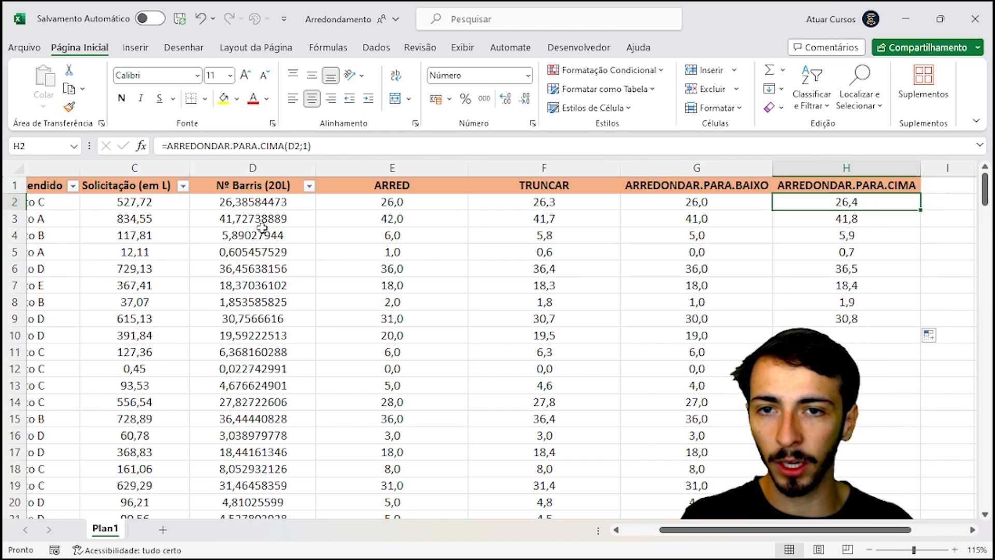
pyautogui.click(262, 222)
pyautogui.click(871, 218)
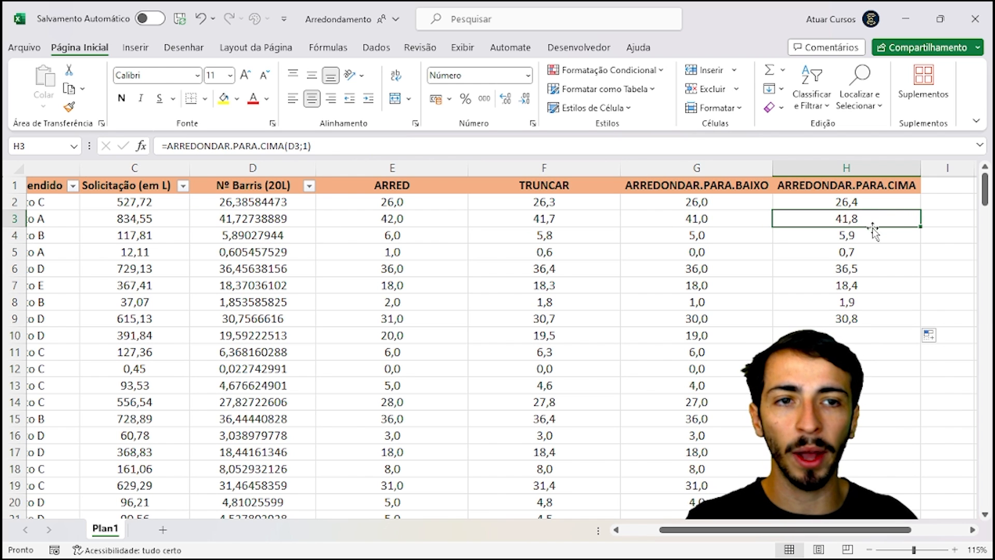
pyautogui.click(237, 234)
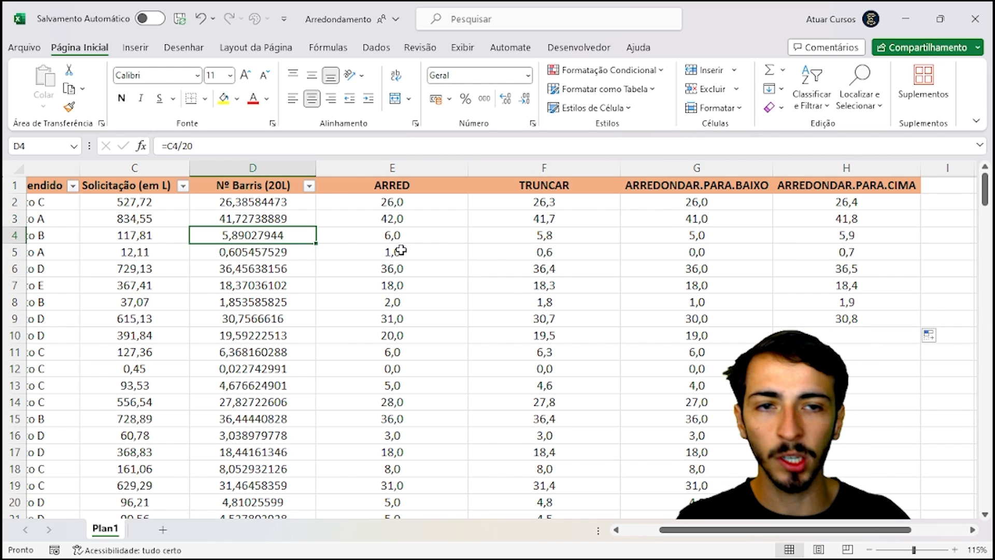
pyautogui.click(830, 239)
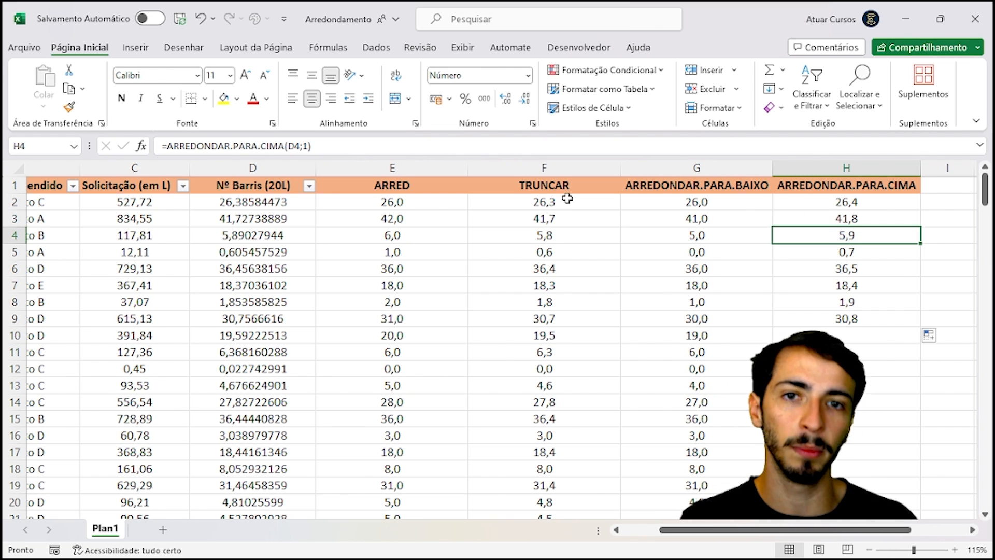
pyautogui.click(400, 218)
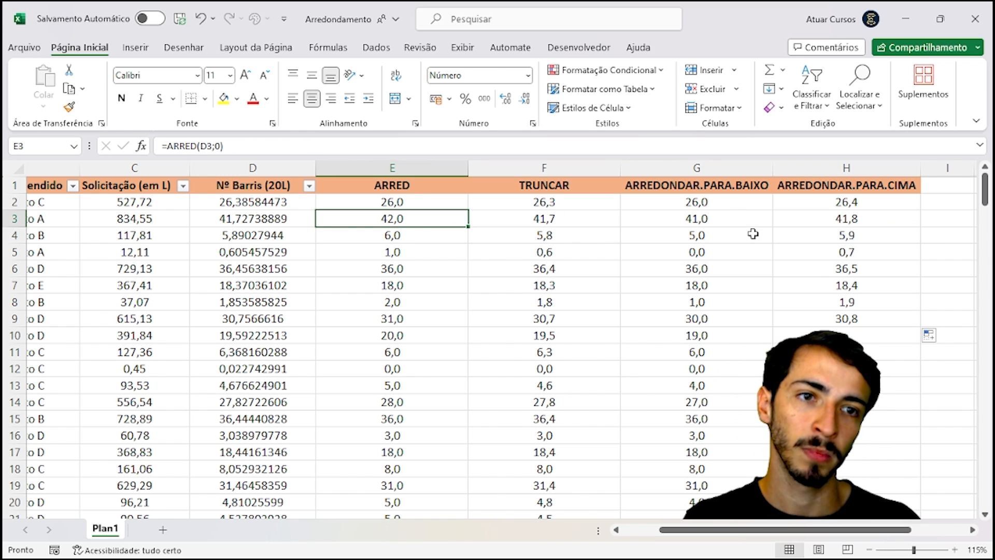
pyautogui.click(871, 234)
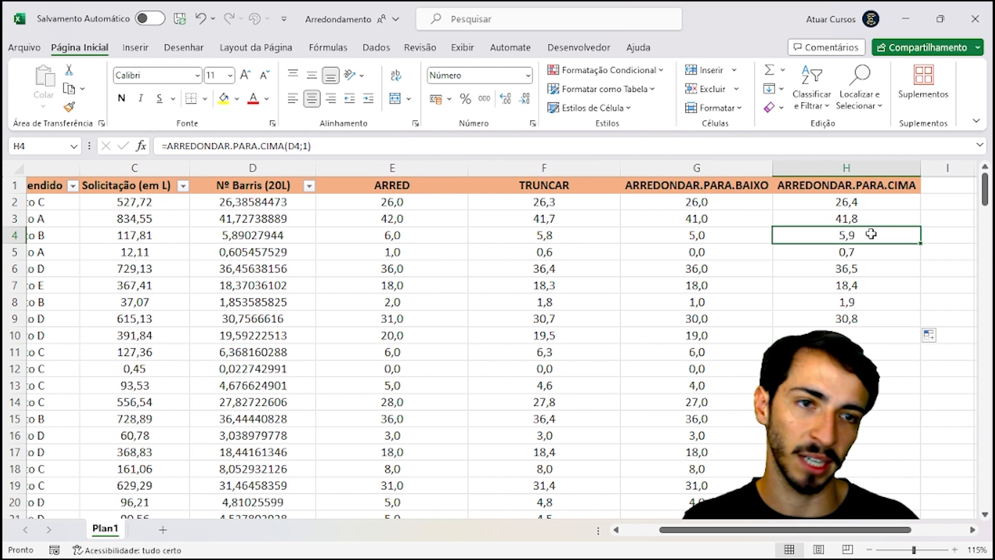
# - Change the formula in H2 to =ARREDONDAR.PARA.CIMA(D2;0) and copy it down through H9
pyautogui.click(866, 190)
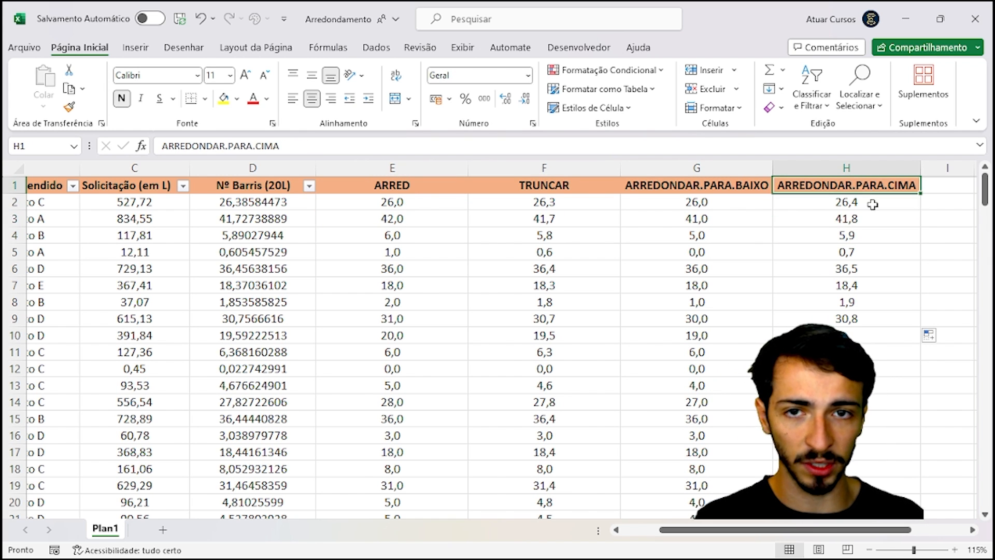
pyautogui.click(873, 203)
pyautogui.doubleClick(887, 203)
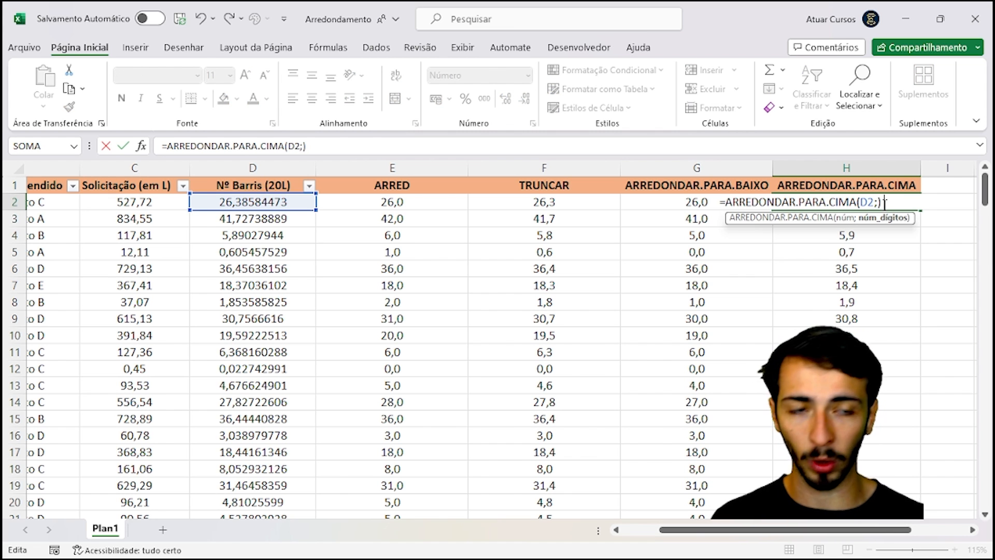
pyautogui.press('Return')
pyautogui.click(880, 202)
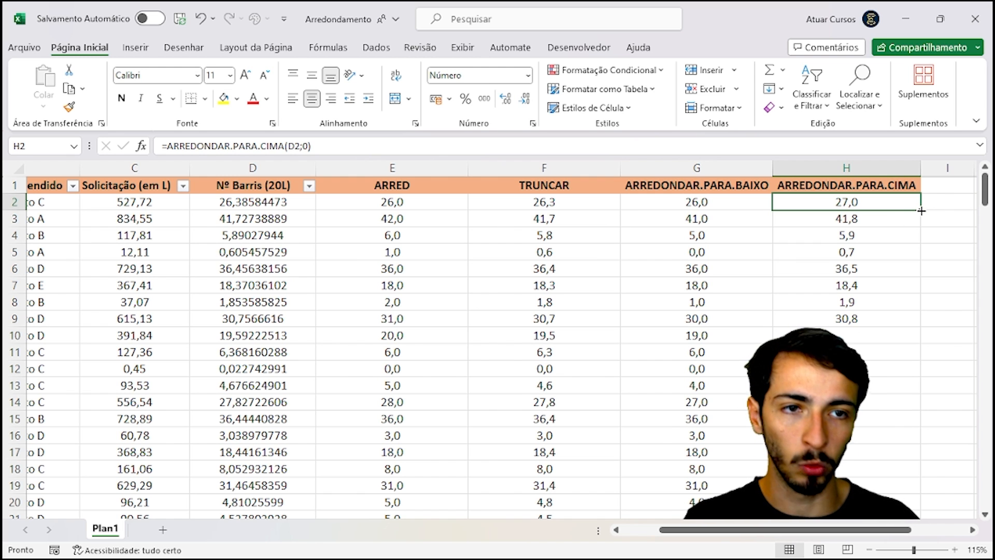
pyautogui.moveTo(922, 210); pyautogui.dragTo(921, 324)
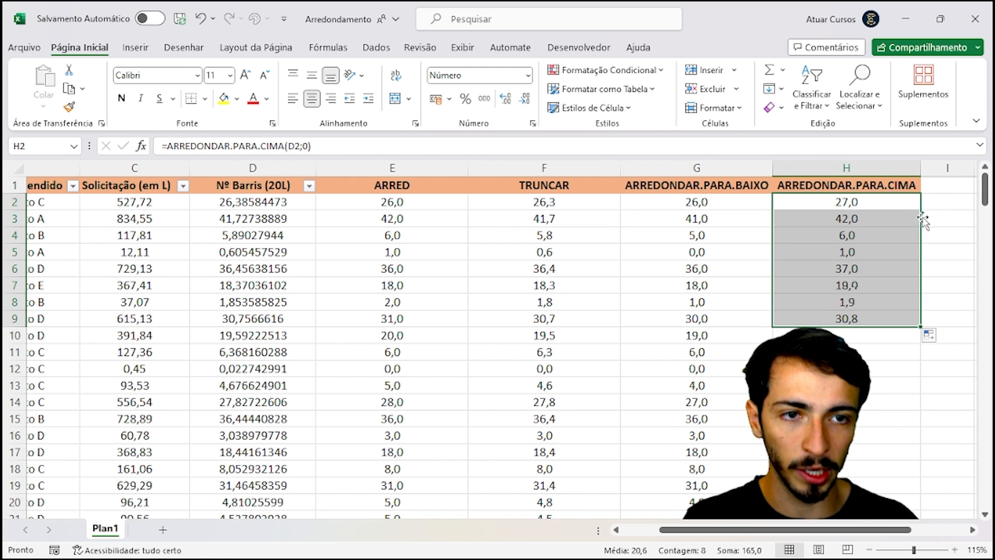
# - Check the whole-number ARREDONDAR.PARA.CIMA results in H9, H3 and H4, and compare H6 and H7 with the barrel counts in D6 and D7
pyautogui.click(860, 314)
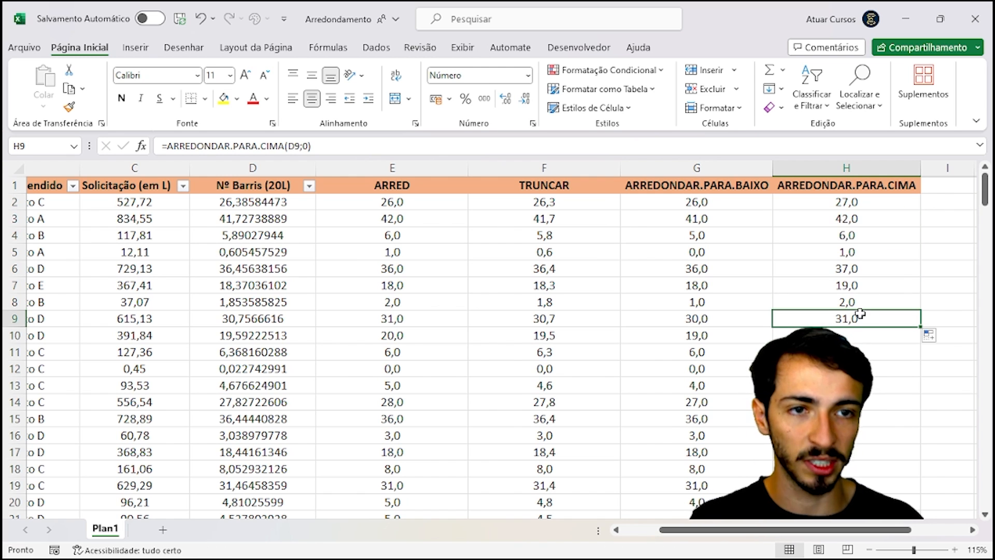
pyautogui.click(843, 216)
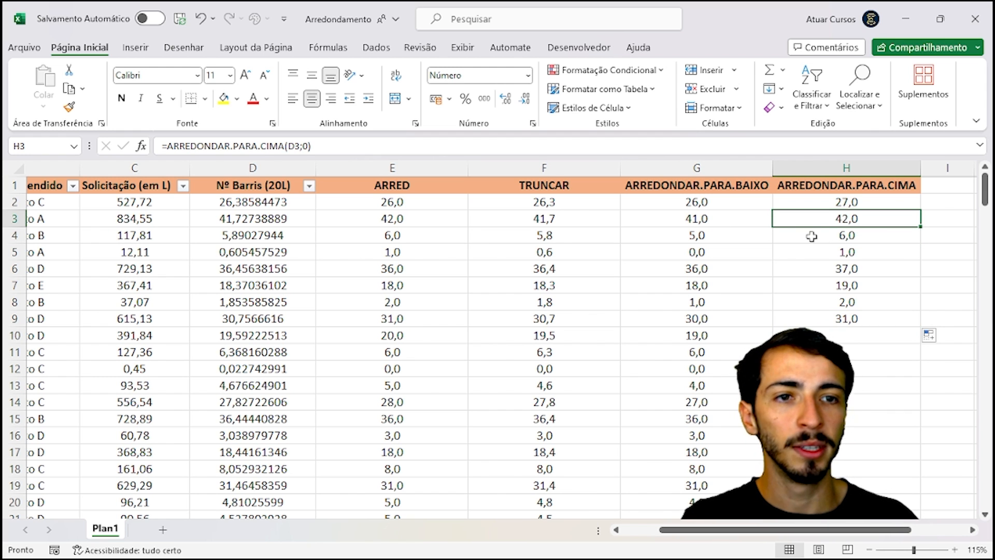
pyautogui.click(829, 237)
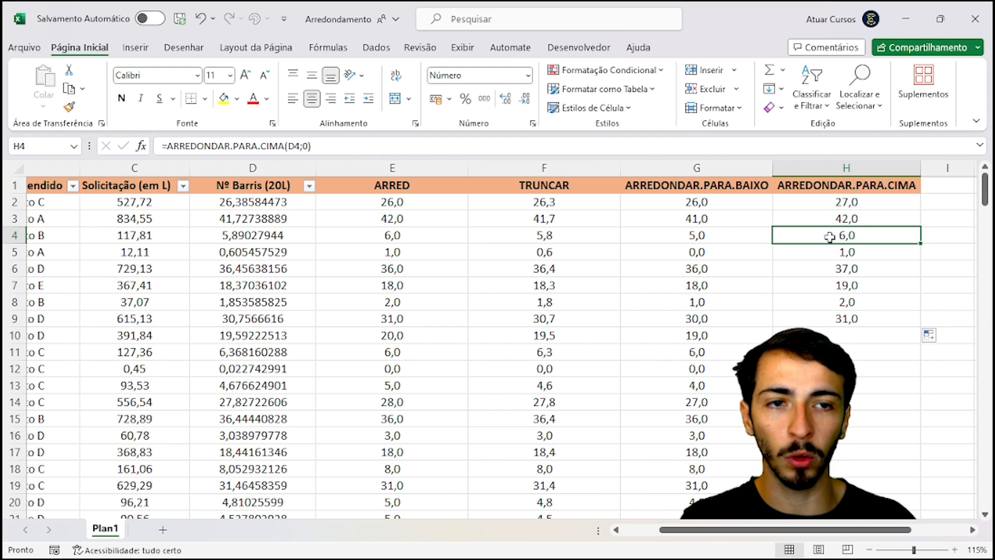
pyautogui.click(254, 282)
pyautogui.click(258, 269)
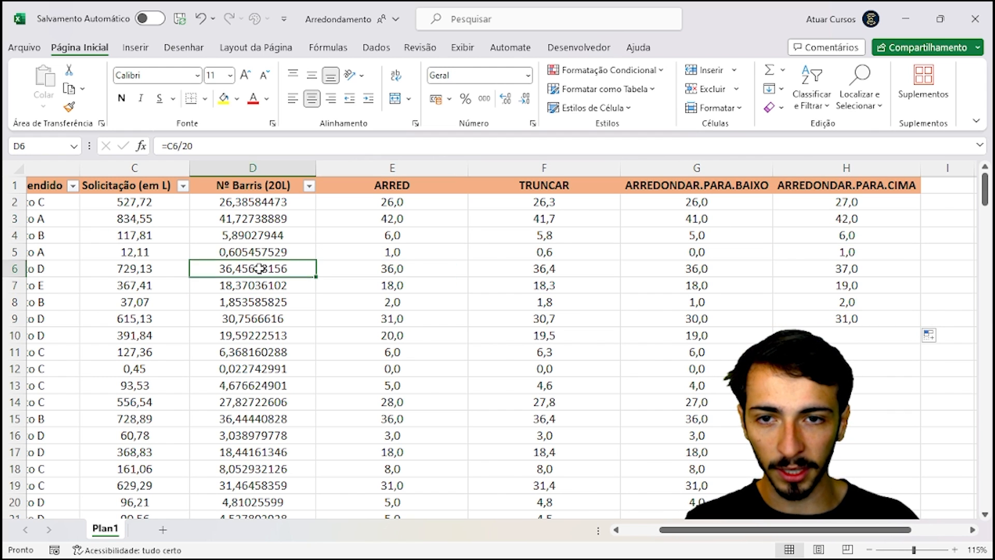
pyautogui.click(899, 268)
pyautogui.click(244, 286)
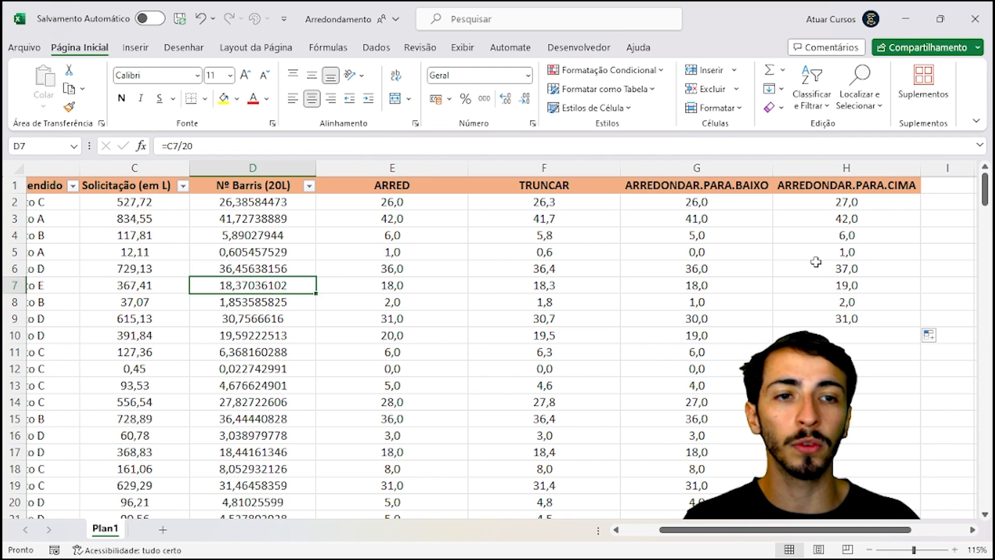
pyautogui.click(843, 286)
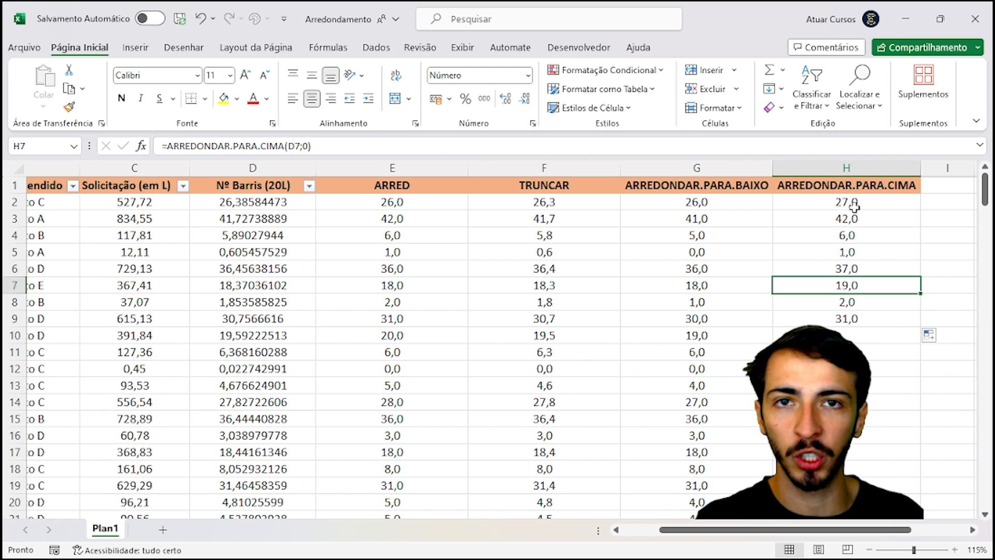
# - Fill the ARREDONDAR.PARA.CIMA formulas from H2:H9 down the remaining data rows of column H and review the rounded values
pyautogui.moveTo(851, 204); pyautogui.dragTo(873, 320)
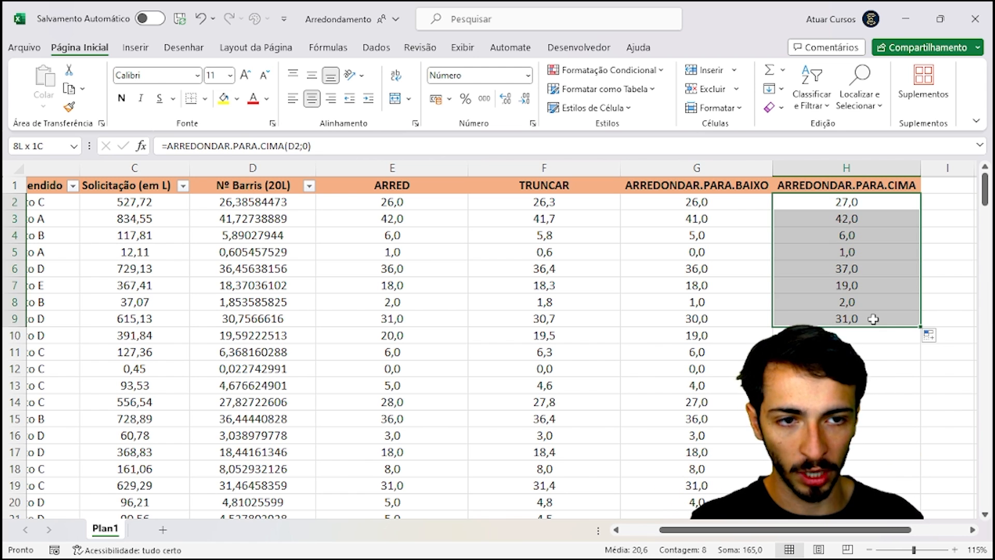
pyautogui.click(876, 256)
pyautogui.scroll(-2, 875, 267)
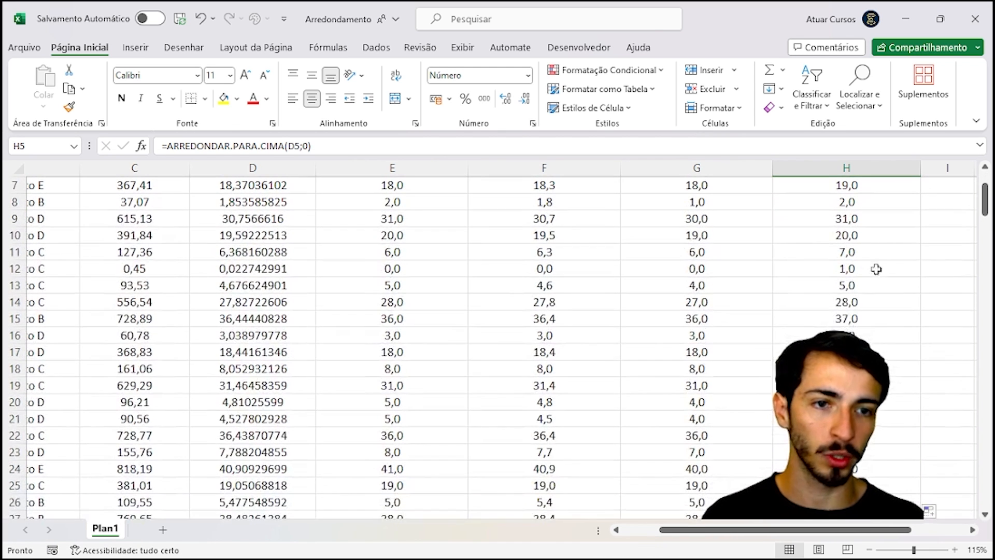
pyautogui.scroll(2, 865, 270)
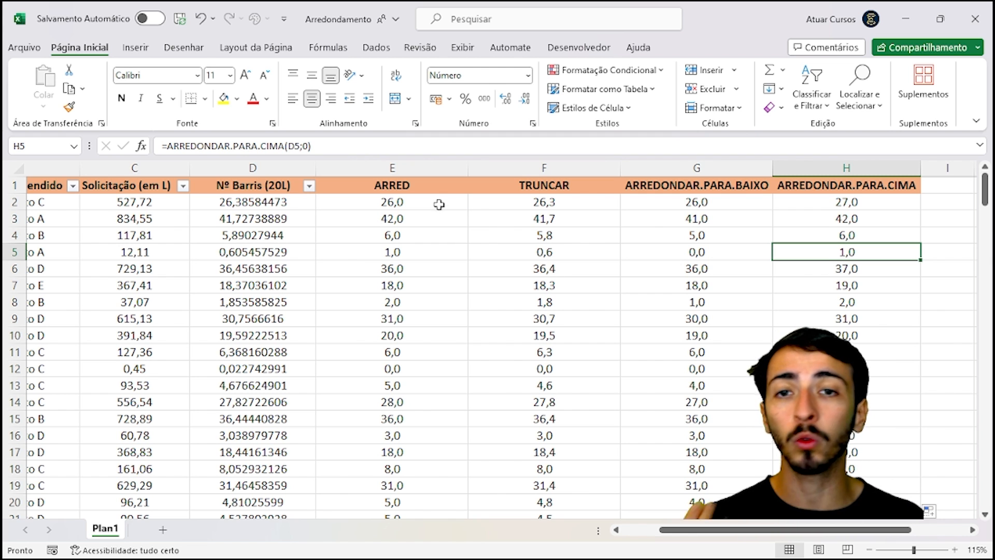
# - Review the four rounding results across E2:H8, inspecting the ARRED formula in E2 and the TRUNCAR formulas in F2, F5 and F6
pyautogui.moveTo(439, 203); pyautogui.dragTo(799, 303)
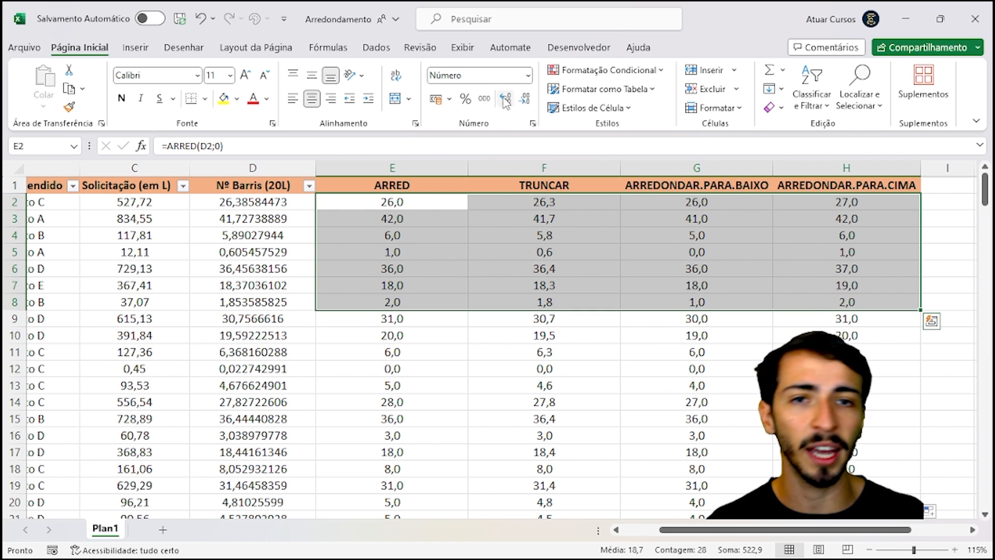
pyautogui.click(404, 204)
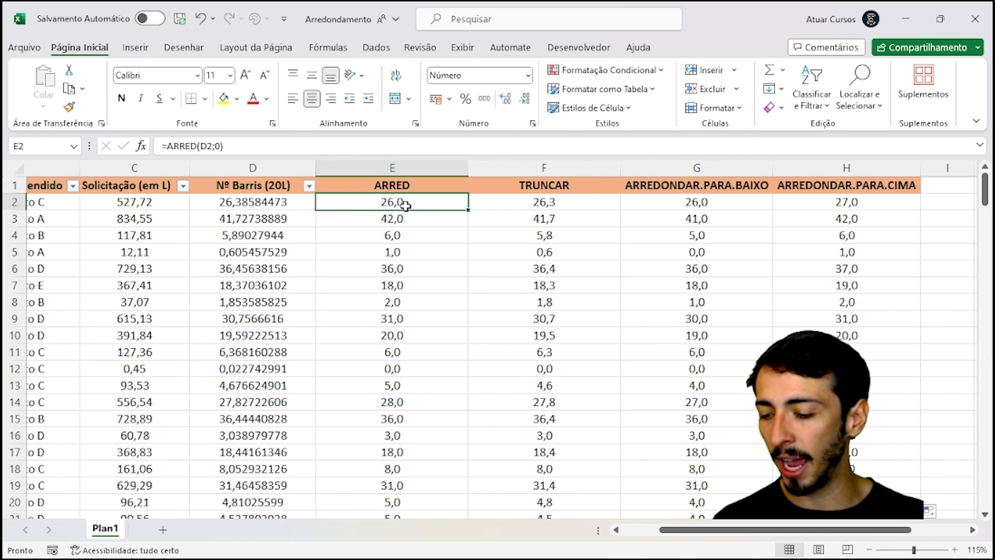
pyautogui.doubleClick(405, 205)
pyautogui.press('Escape')
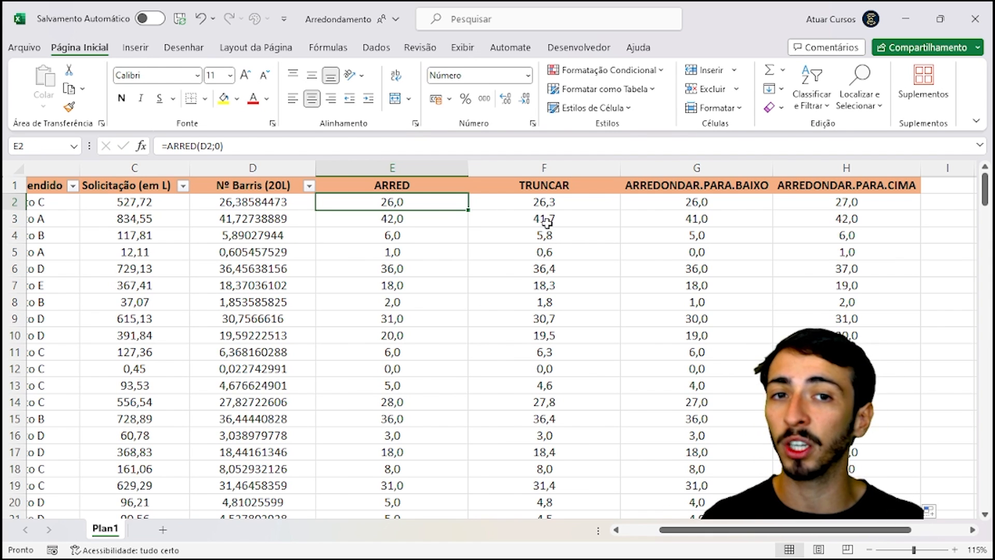
pyautogui.click(552, 206)
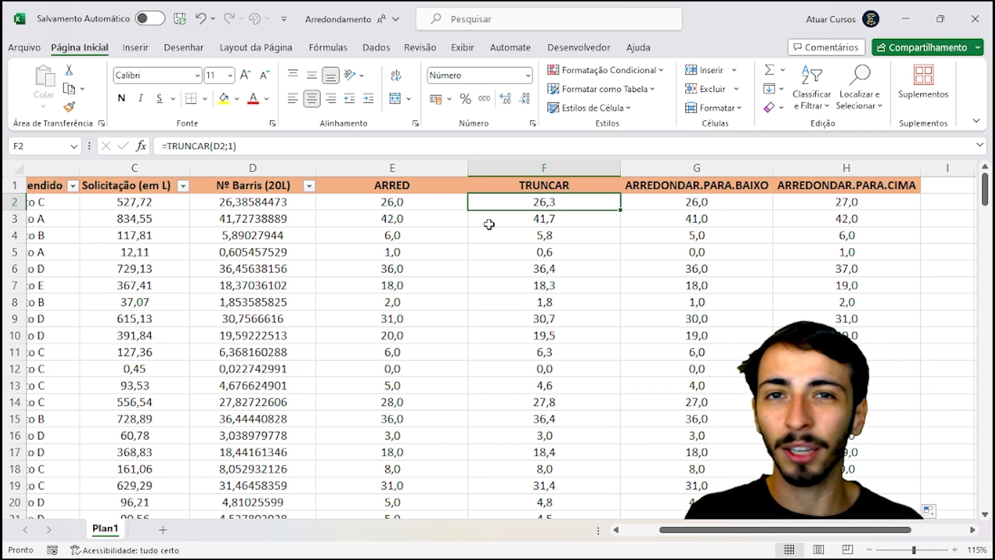
pyautogui.click(534, 254)
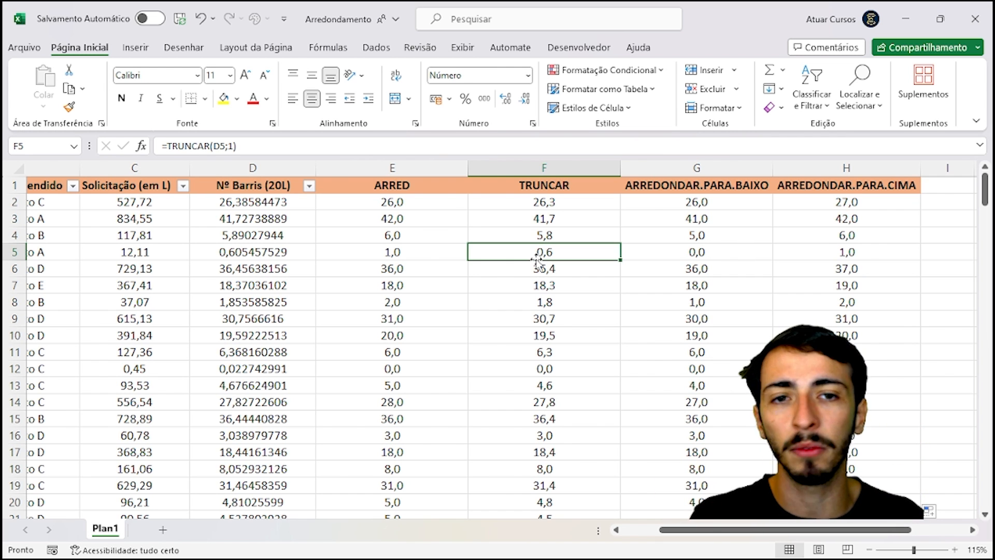
pyautogui.click(535, 274)
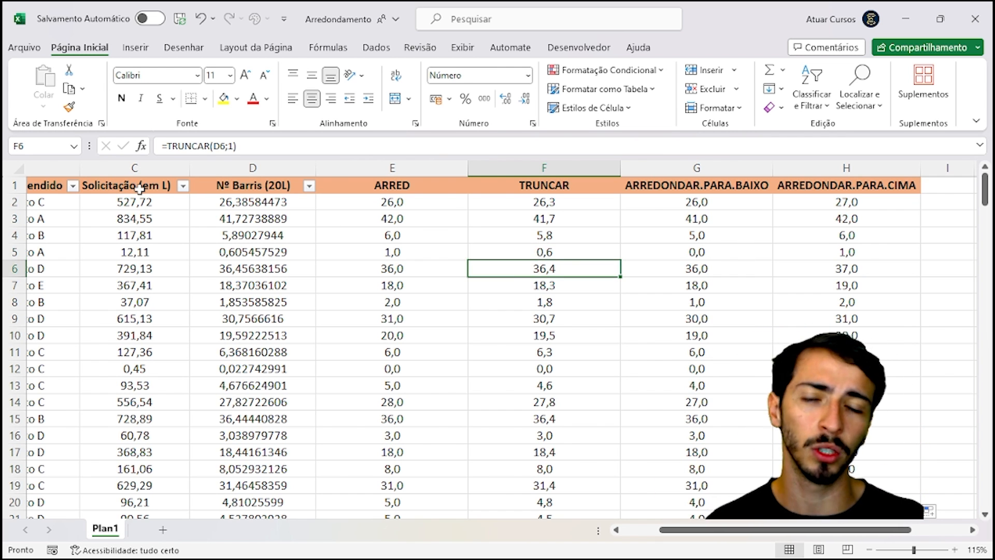